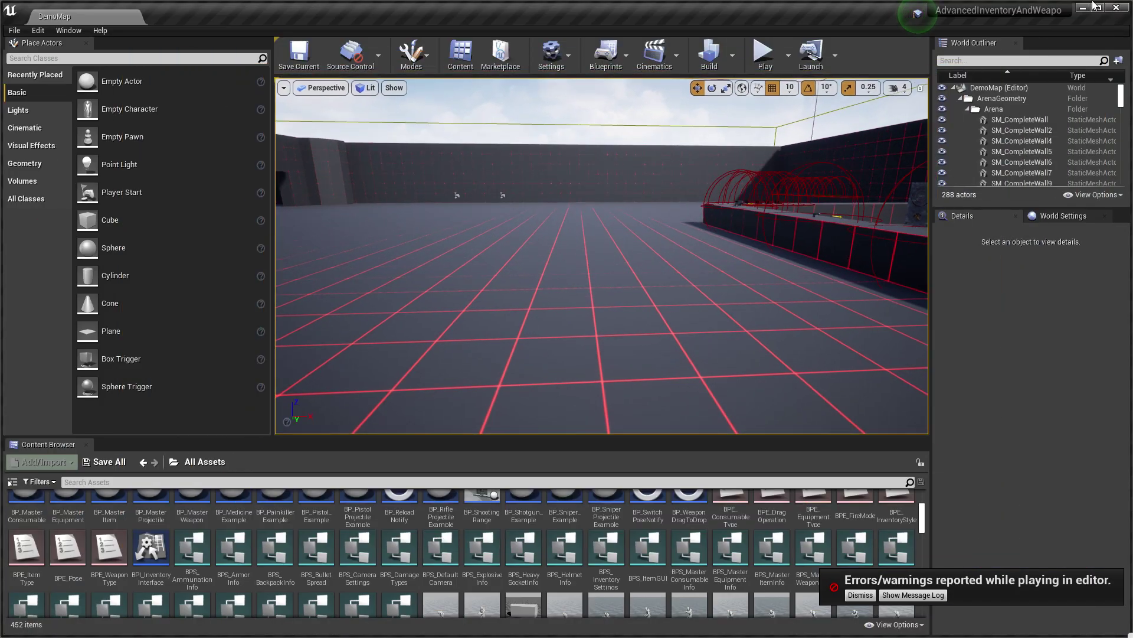
# Minimize the open editor and open the AdvancedBattleRoyaleTempl project from the recent projects.
pyautogui.click(1084, 7)
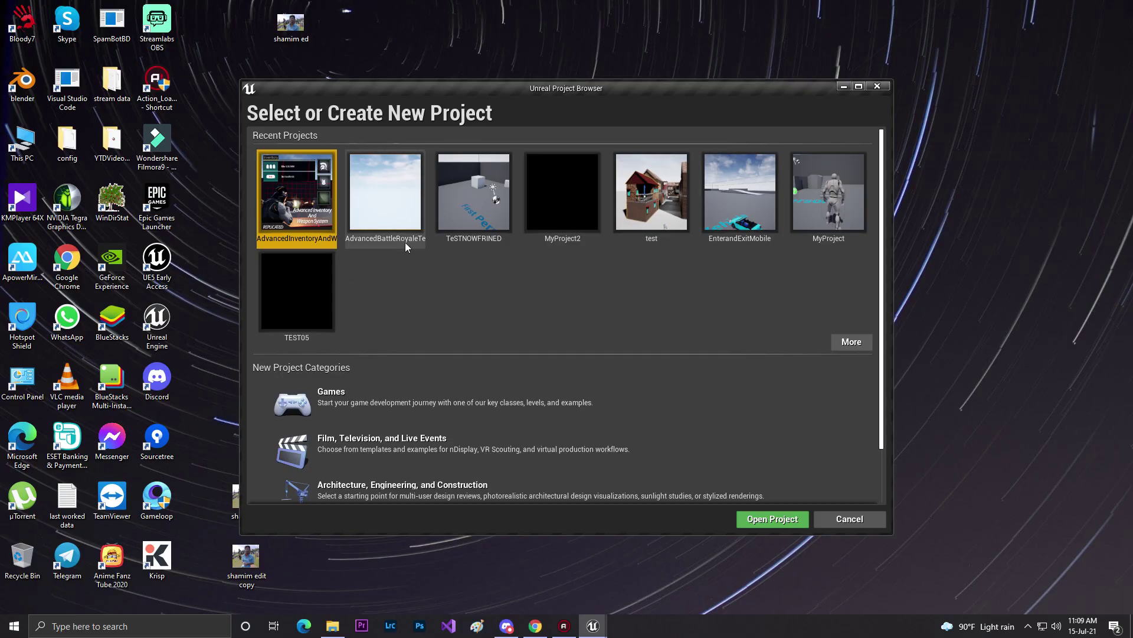
pyautogui.click(746, 515)
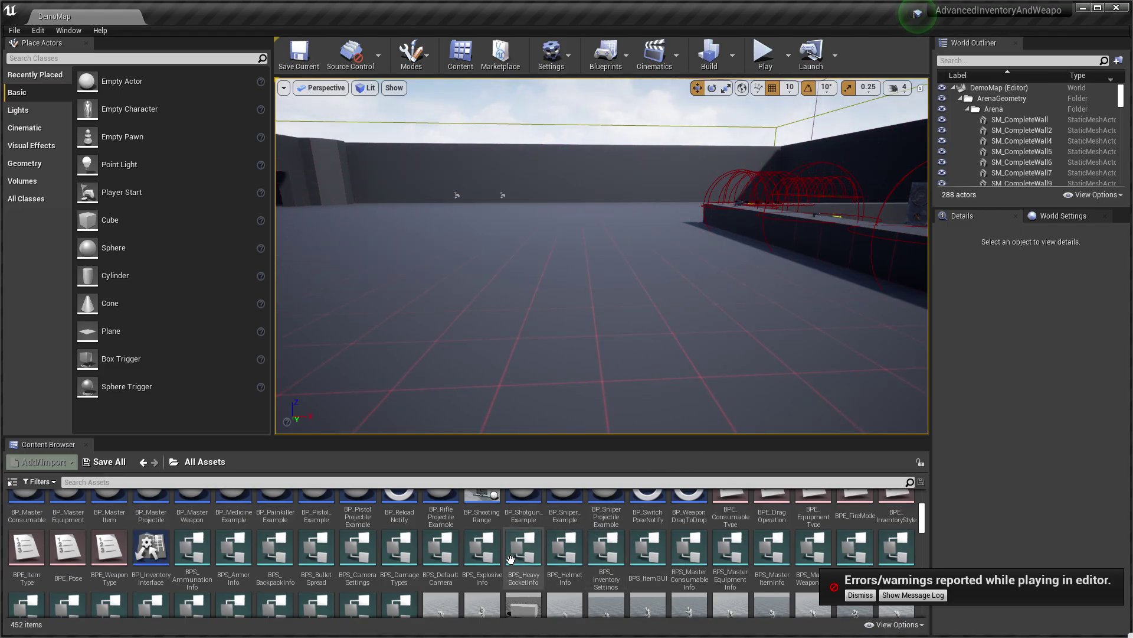
# Browse all assets of the inventory and weapon project and open the BP_ExampleCharacter blueprint.
pyautogui.scroll(-3, 262, 526)
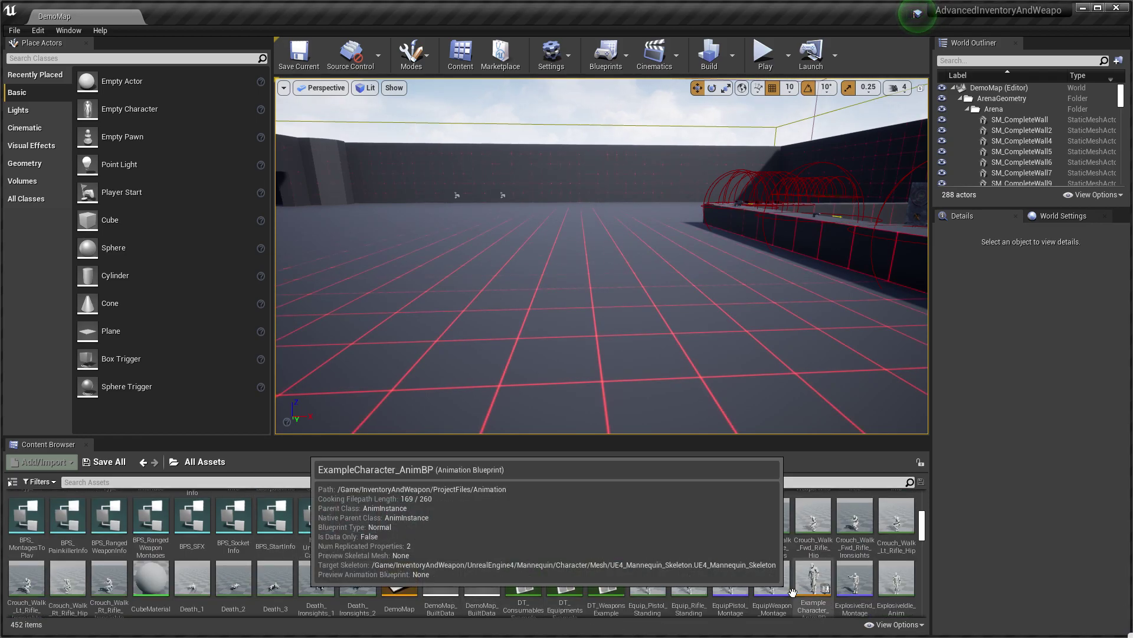
pyautogui.moveTo(533, 397); pyautogui.dragTo(590, 386, button='right')
pyautogui.scroll(5, 472, 530)
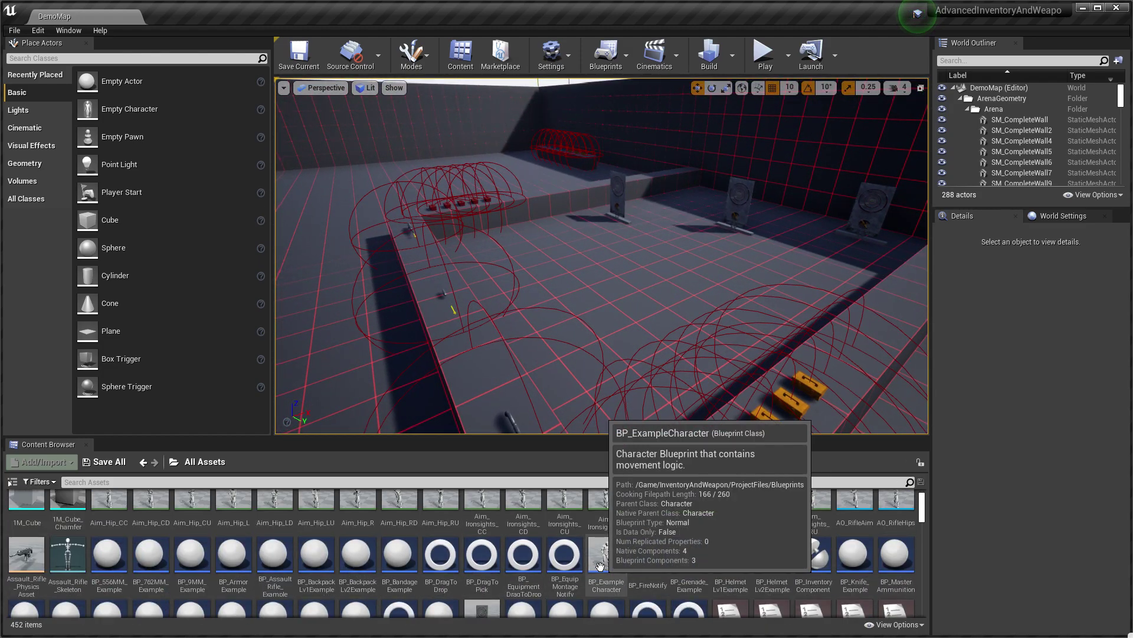
pyautogui.scroll(1, 556, 549)
pyautogui.scroll(-3, 556, 549)
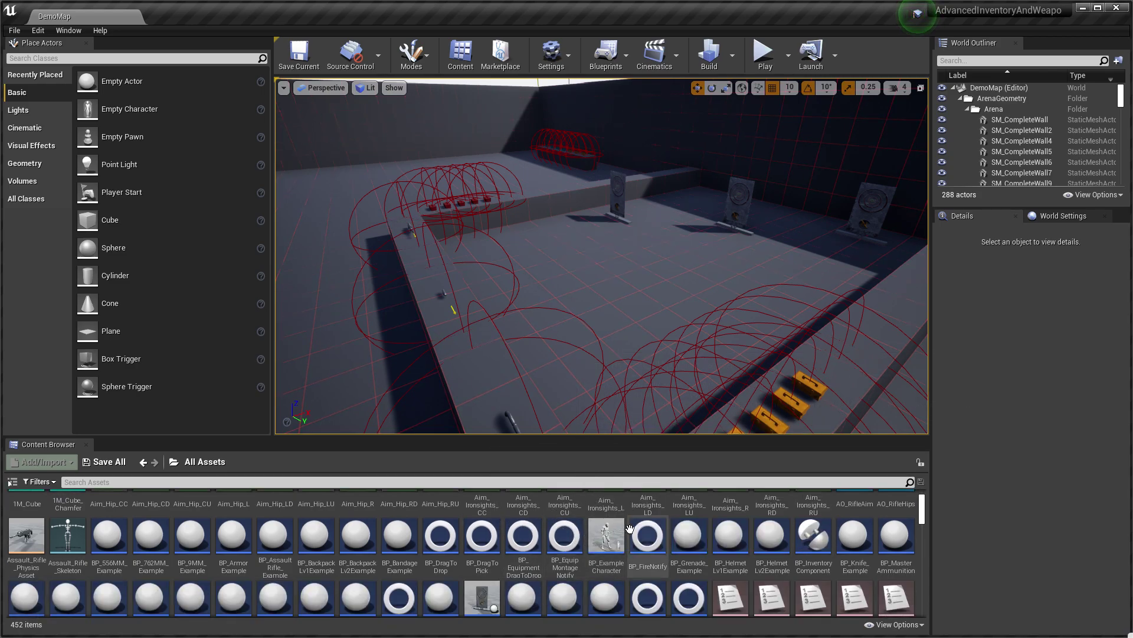
pyautogui.doubleClick(606, 506)
# Examine the movement input nodes and the integration events in the BP_ExampleCharacter event graph.
pyautogui.scroll(-6, 481, 362)
pyautogui.moveTo(259, 362); pyautogui.dragTo(491, 363, button='right')
pyautogui.scroll(5, 491, 363)
pyautogui.scroll(1, 419, 316)
pyautogui.moveTo(419, 315); pyautogui.dragTo(429, 404, button='right')
pyautogui.moveTo(580, 407); pyautogui.dragTo(317, 371, button='right')
pyautogui.moveTo(590, 384)
pyautogui.mouseDown(button='right')
pyautogui.moveTo(327, 372)
pyautogui.moveTo(208, 346)
pyautogui.mouseUp(button='right')
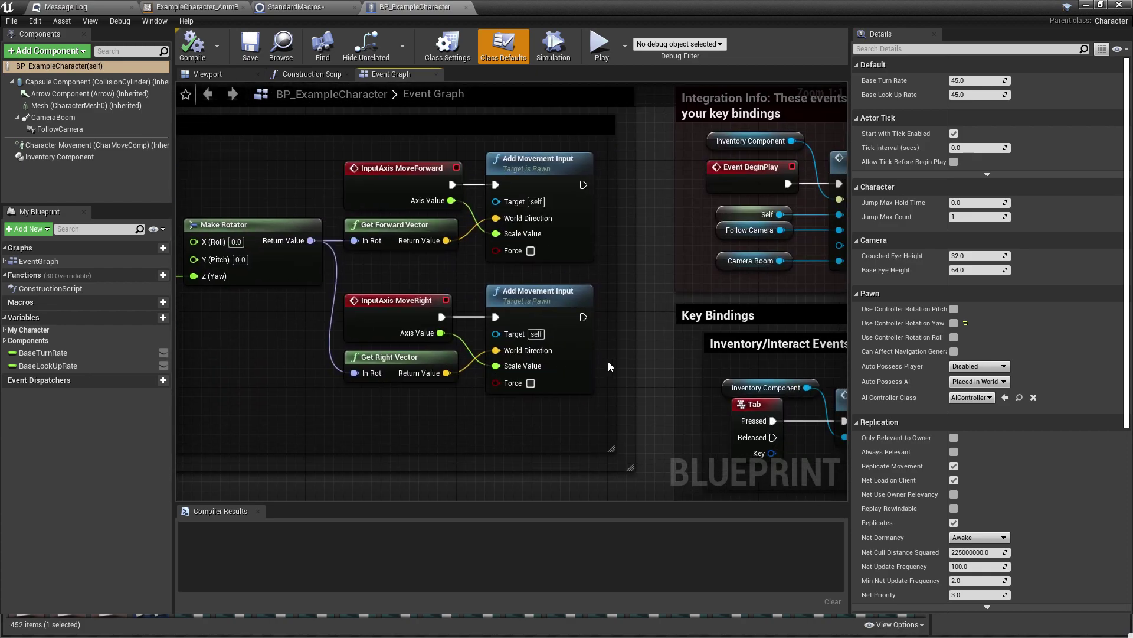
pyautogui.moveTo(608, 364); pyautogui.dragTo(348, 402, button='right')
pyautogui.moveTo(648, 372); pyautogui.dragTo(534, 375, button='right')
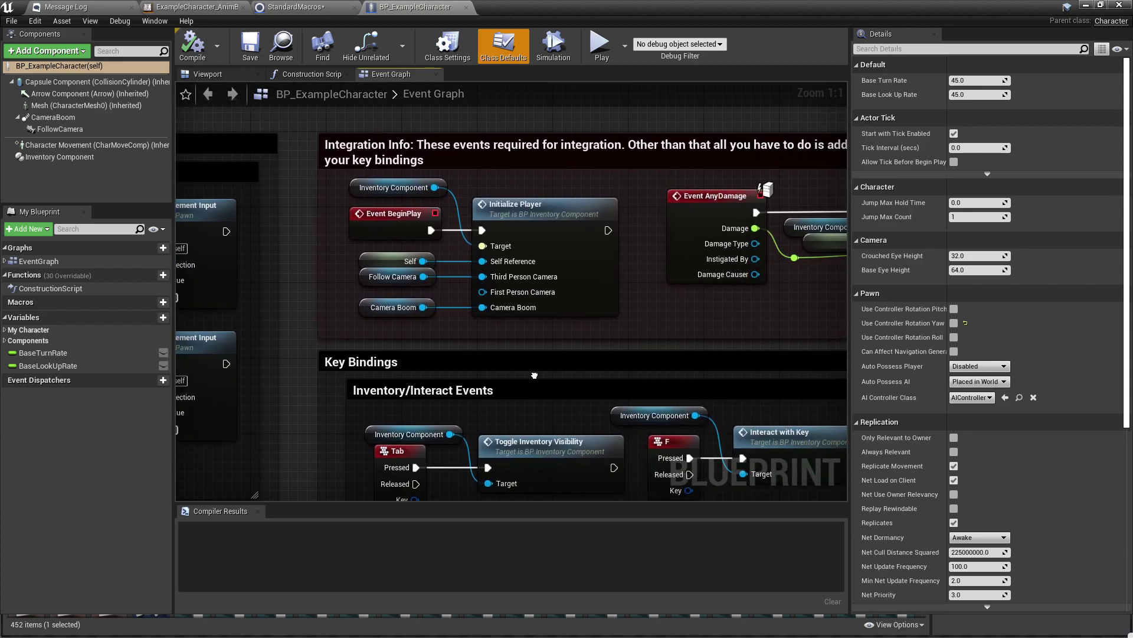
# Examine the Initialize Player node and the key bindings for inventory, interaction, fire, aim, reload and weapon swapping.
pyautogui.click(530, 222)
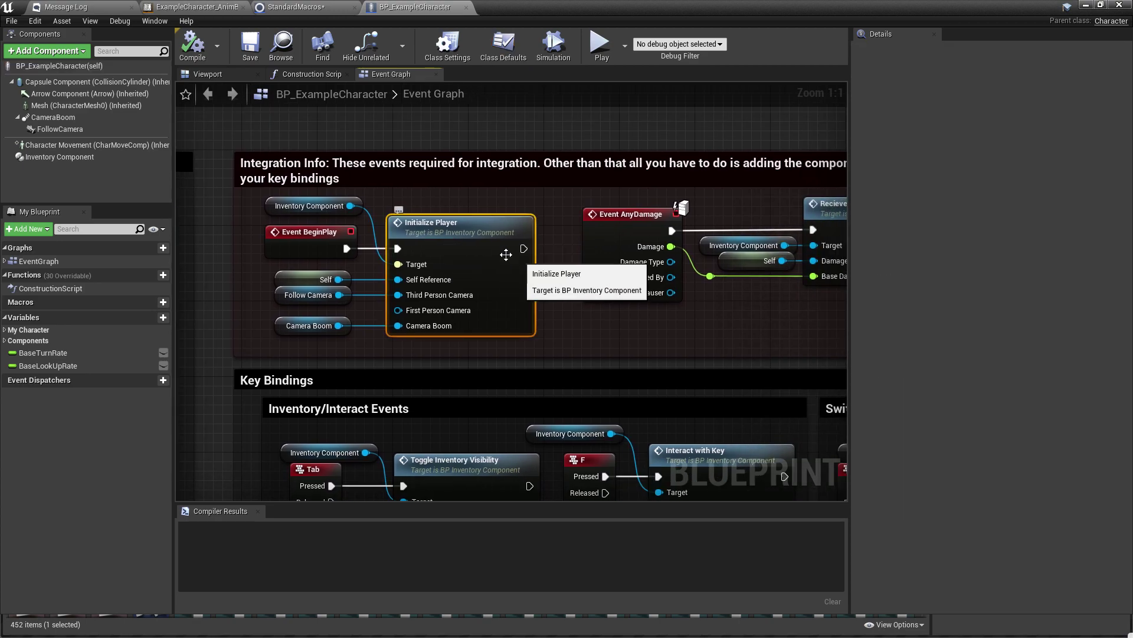
pyautogui.moveTo(757, 297); pyautogui.dragTo(399, 319, button='right')
pyautogui.moveTo(583, 233); pyautogui.dragTo(519, 285, button='right')
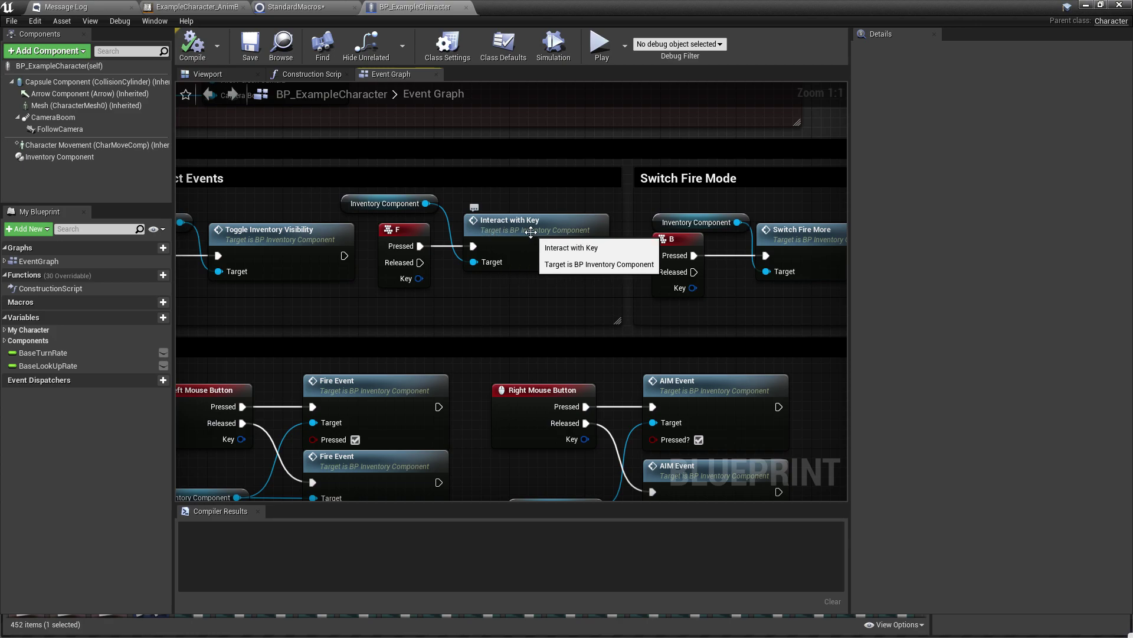
pyautogui.scroll(-5, 530, 232)
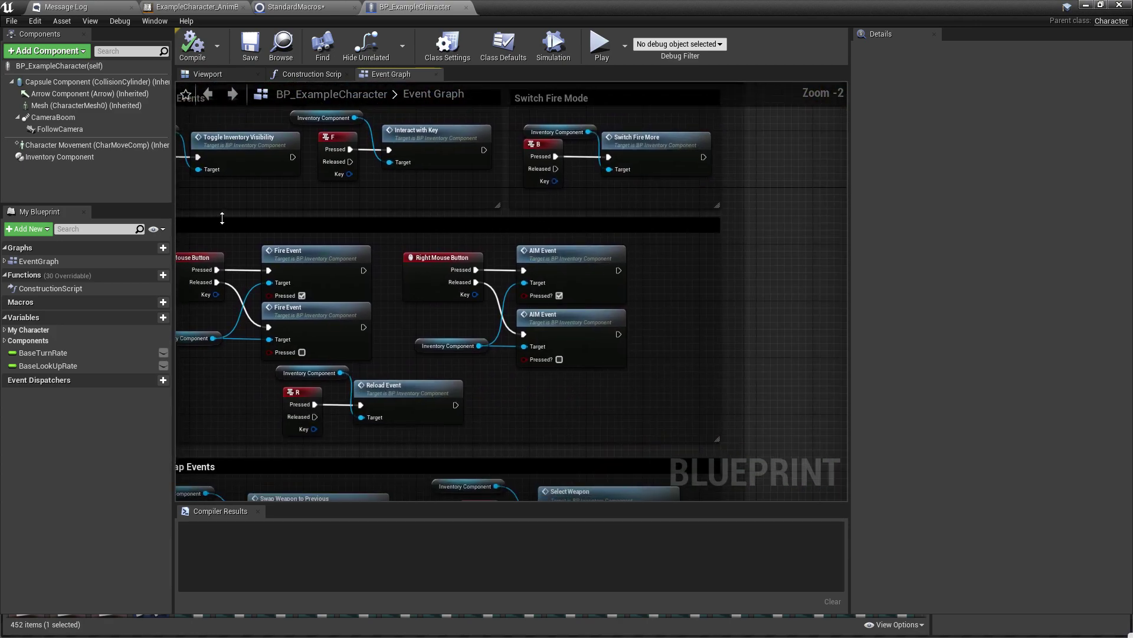
pyautogui.moveTo(566, 228); pyautogui.dragTo(600, 337, button='right')
pyautogui.scroll(4, 549, 346)
pyautogui.moveTo(185, 277); pyautogui.dragTo(337, 328, button='right')
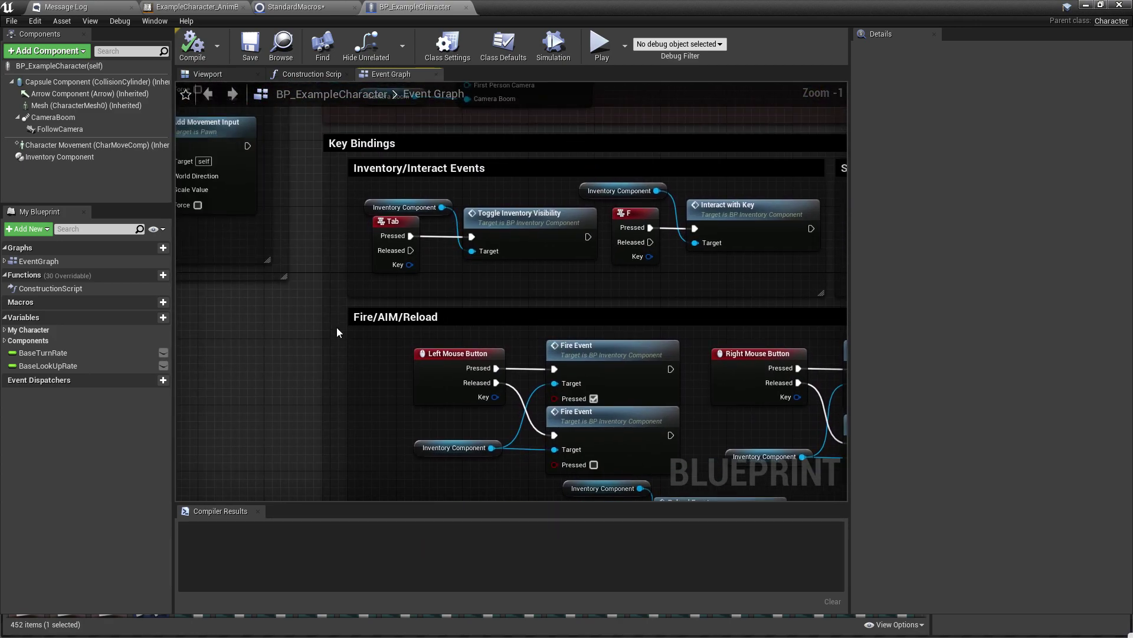
pyautogui.scroll(-3, 532, 361)
pyautogui.moveTo(577, 329); pyautogui.dragTo(546, 330, button='right')
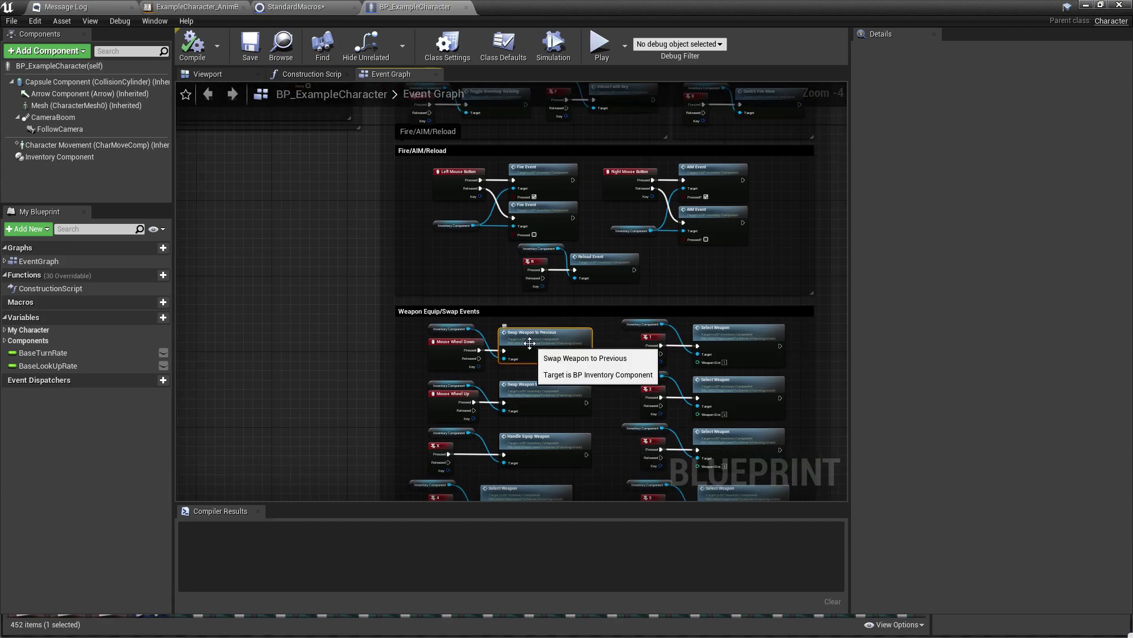
# Follow the Swap Weapon to Previous node into the inventory component and trace the Update Ammo Widget MULTICAST call to its event.
pyautogui.doubleClick(529, 343)
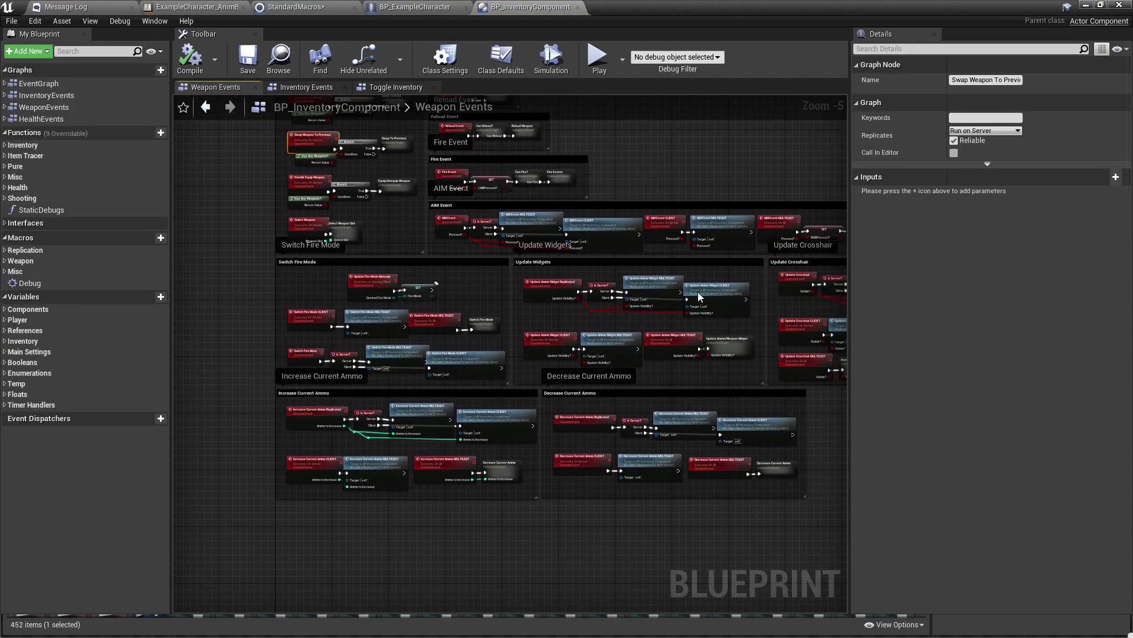
pyautogui.moveTo(387, 330); pyautogui.dragTo(626, 338, button='right')
pyautogui.scroll(4, 493, 376)
pyautogui.doubleClick(672, 298)
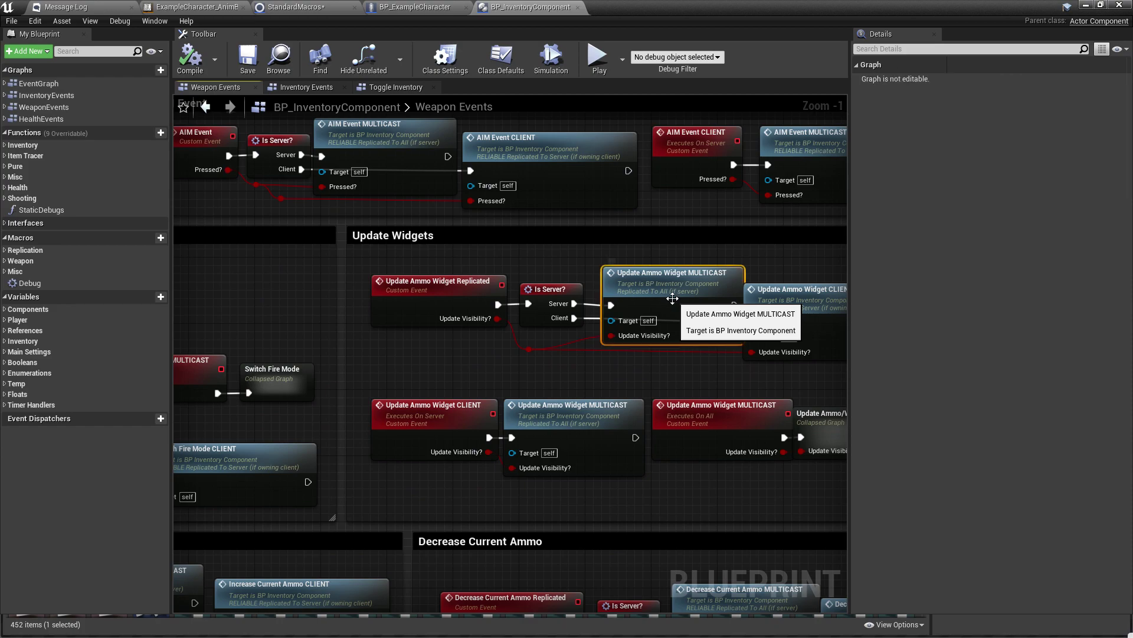
pyautogui.scroll(1, 523, 357)
pyautogui.scroll(-5, 519, 358)
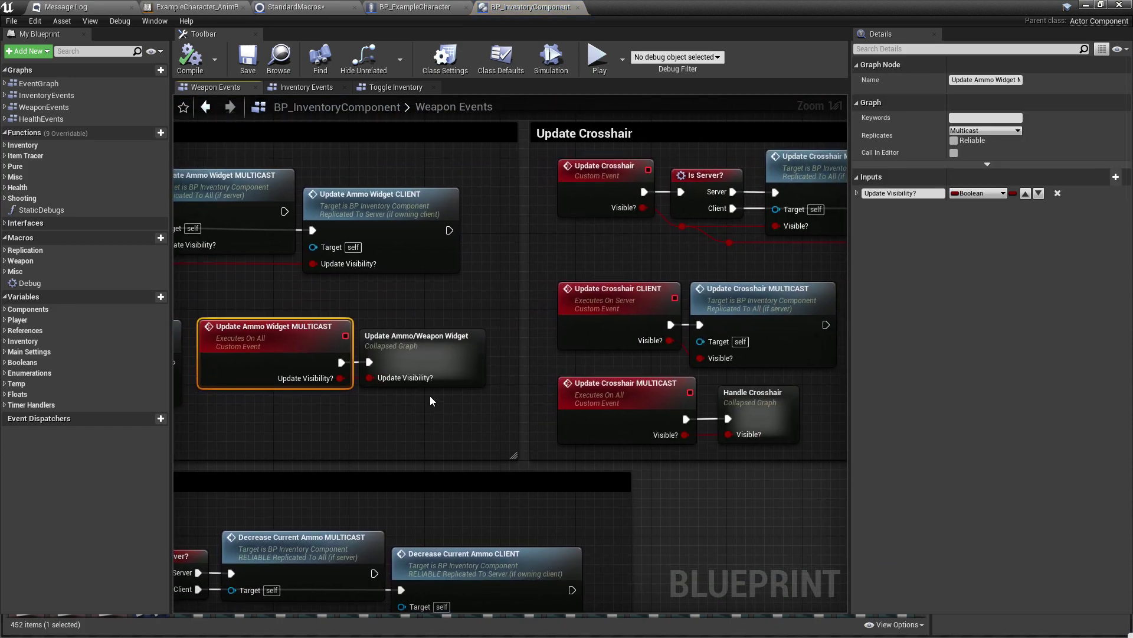
# Open the Update Ammo/Weapon Widget collapsed graph and examine its node chain from the inputs to the end.
pyautogui.doubleClick(440, 369)
pyautogui.scroll(6, 439, 379)
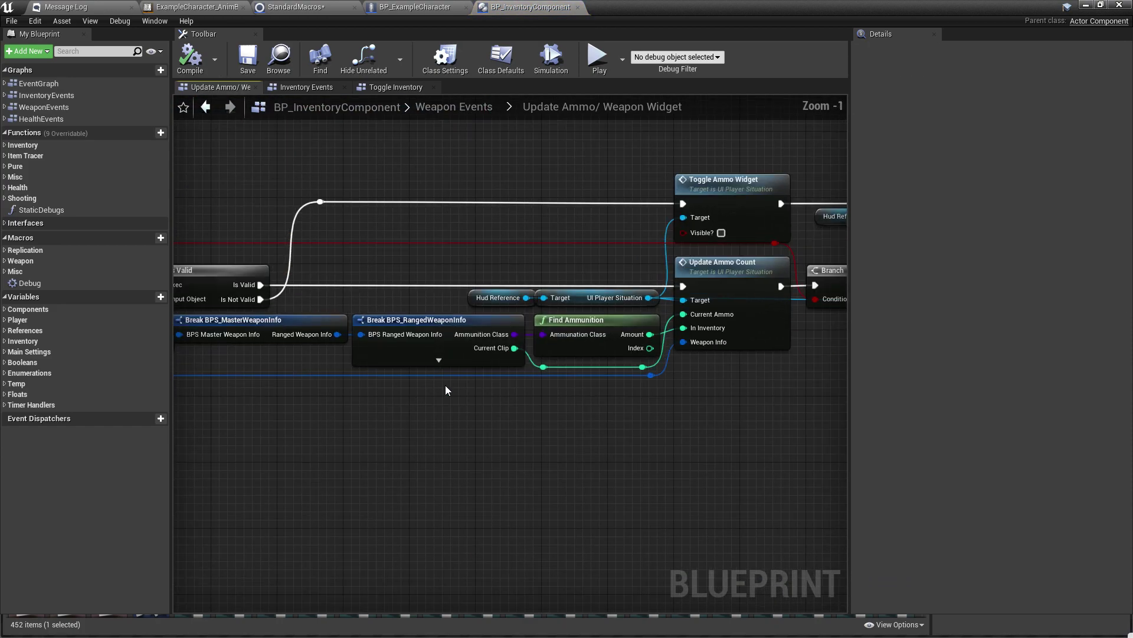
pyautogui.moveTo(394, 259); pyautogui.dragTo(839, 574)
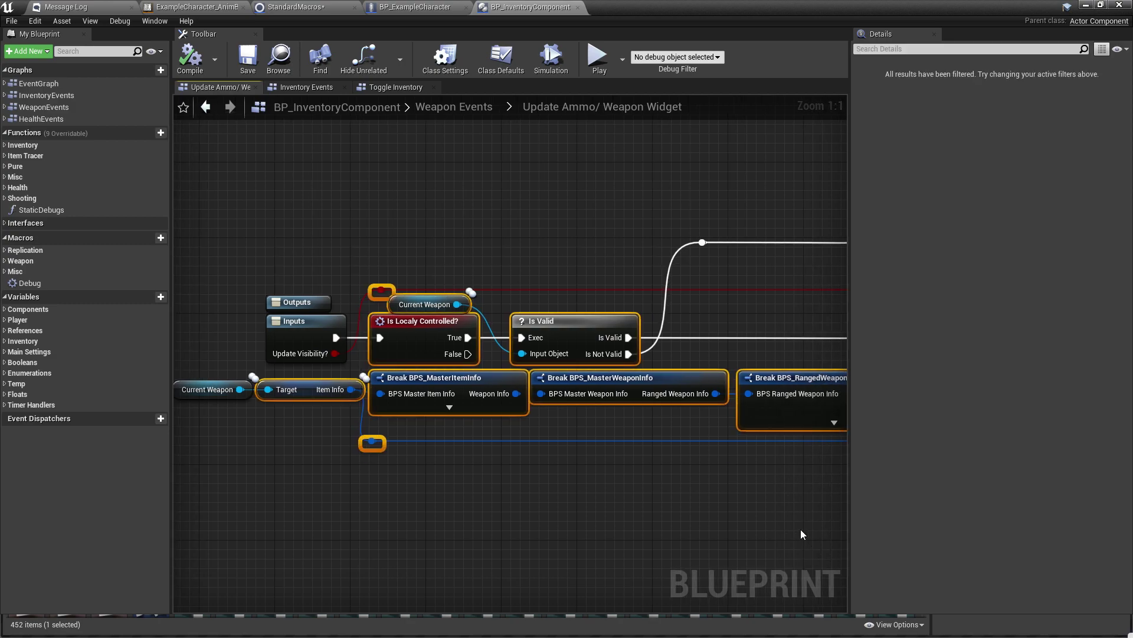
pyautogui.click(801, 534)
pyautogui.scroll(-5, 724, 564)
pyautogui.moveTo(715, 543); pyautogui.dragTo(213, 483, button='right')
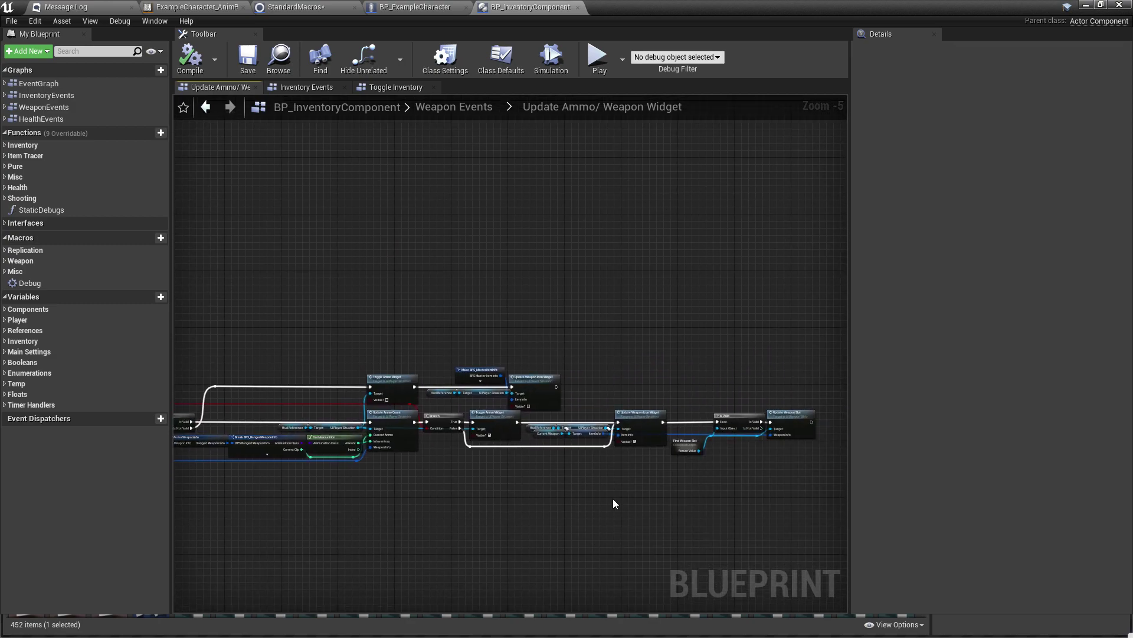
# Return to the DemoMap level and look over the arena with its shooting range and item pickups.
pyautogui.click(1085, 6)
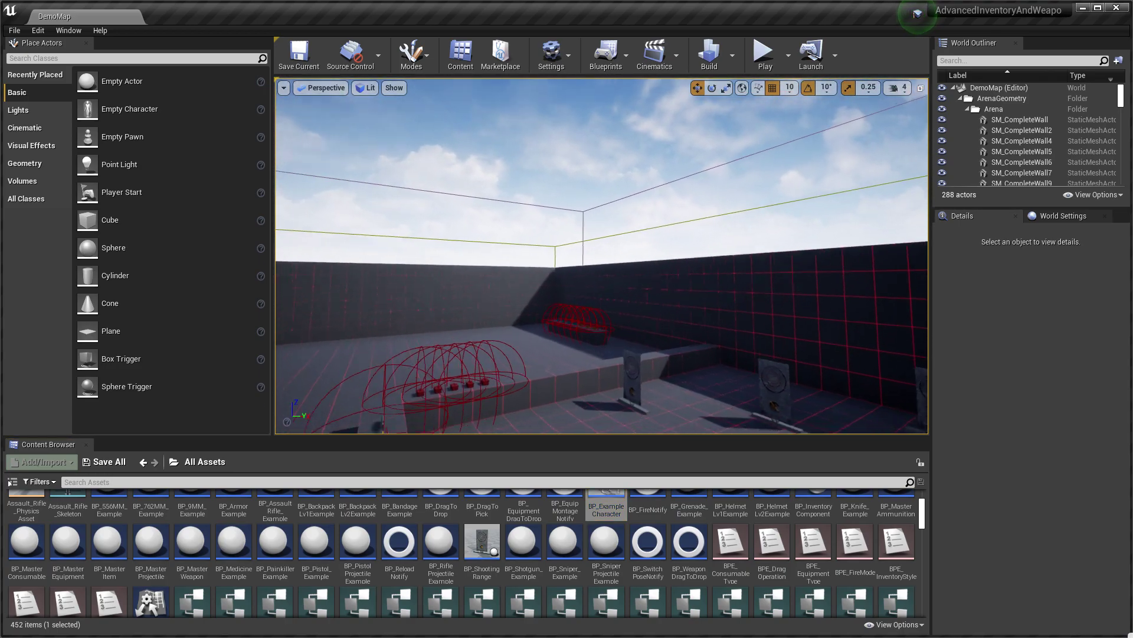
pyautogui.moveTo(602, 255); pyautogui.dragTo(691, 270, button='right')
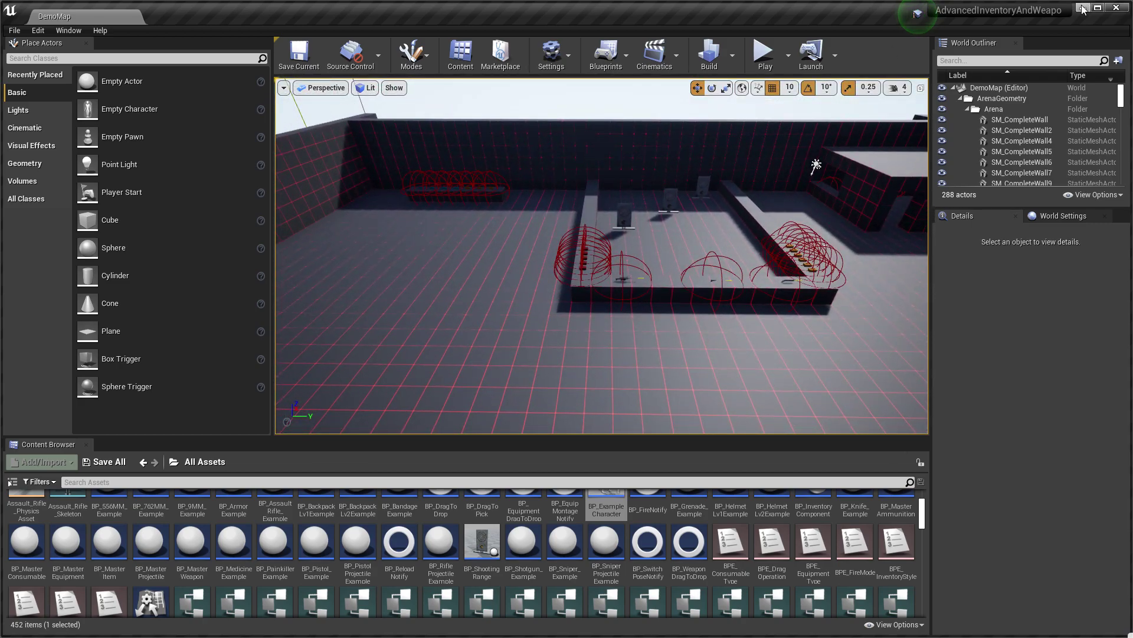
pyautogui.moveTo(539, 242); pyautogui.dragTo(745, 178, button='right')
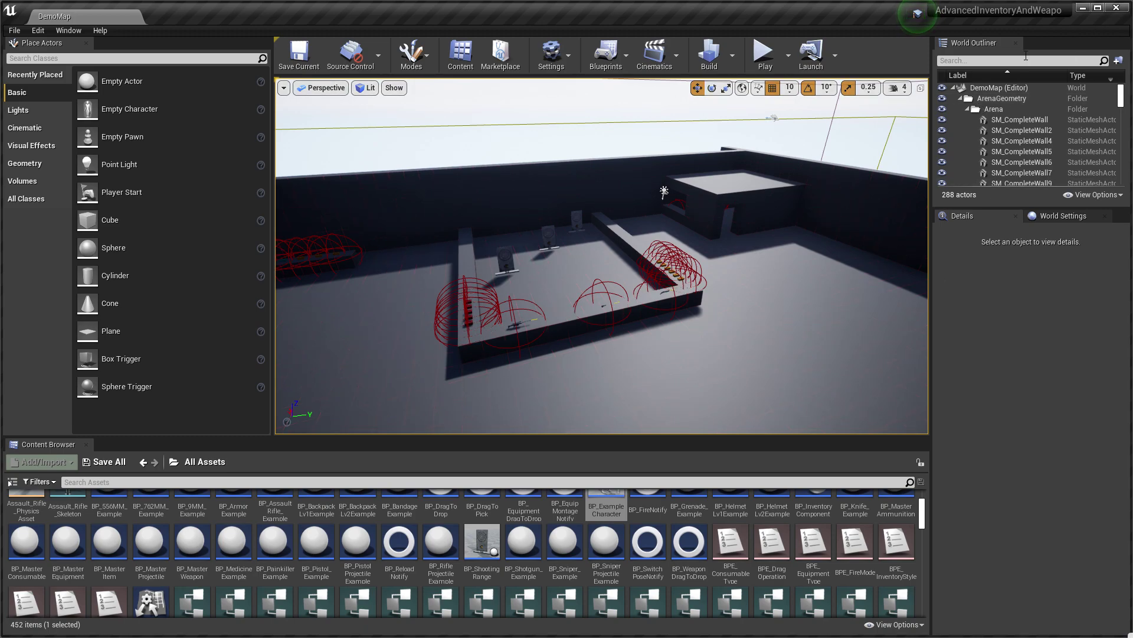
# Switch to the AdvancedBattleRoyaleTempl editor, maximize its window, and look over the pickups in MainMap.
pyautogui.click(1084, 9)
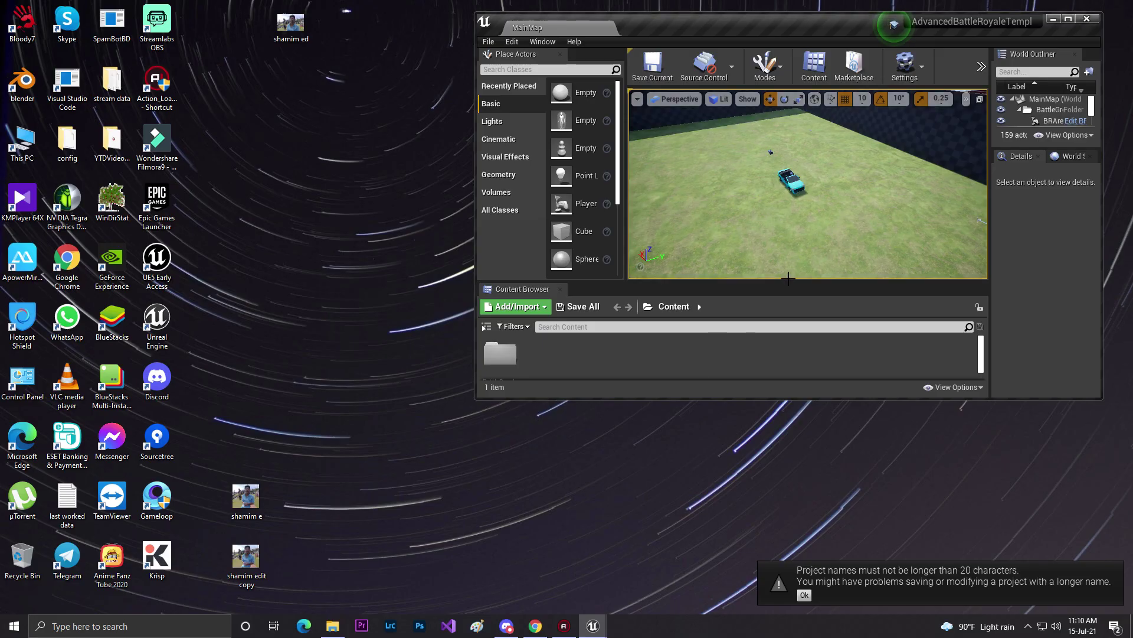
pyautogui.moveTo(968, 27); pyautogui.dragTo(614, 149)
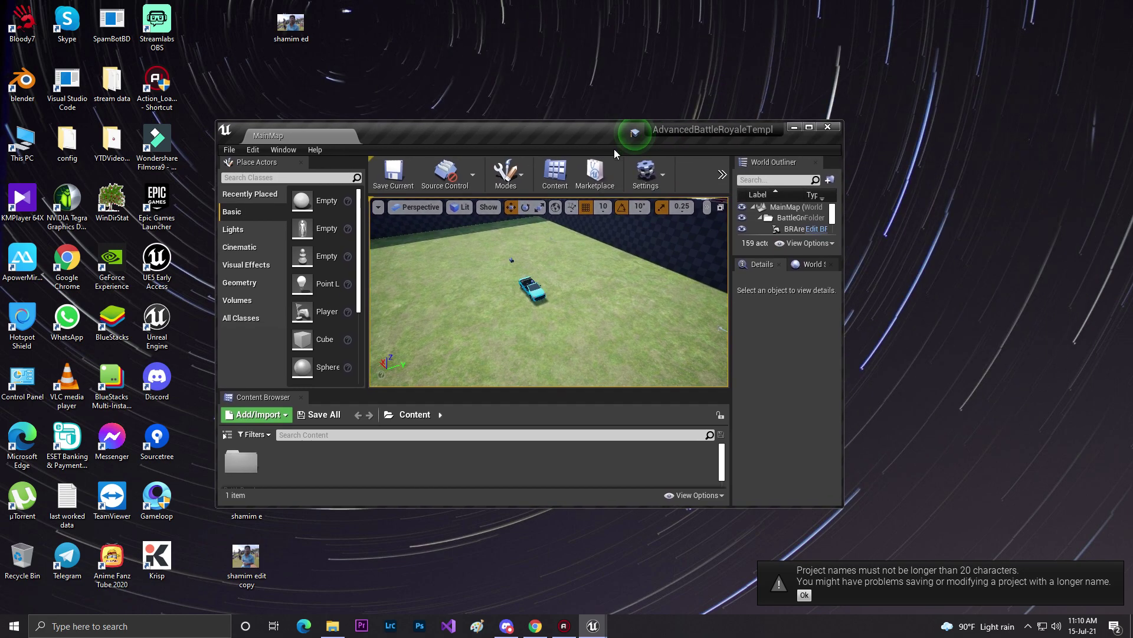
pyautogui.click(810, 128)
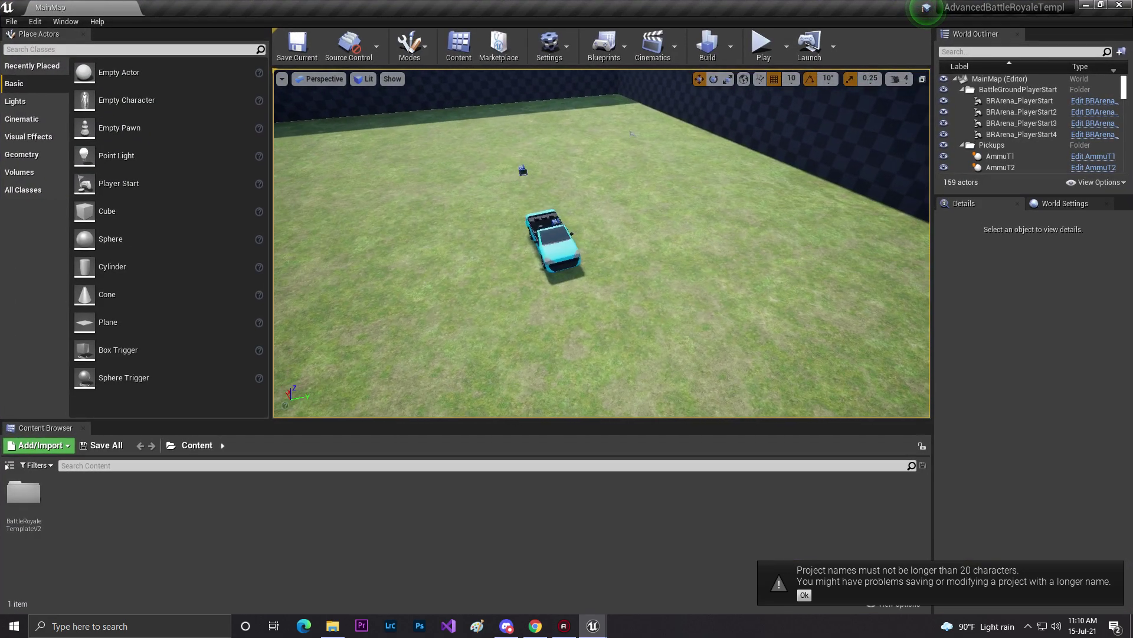
pyautogui.moveTo(602, 243); pyautogui.dragTo(254, 251, button='right')
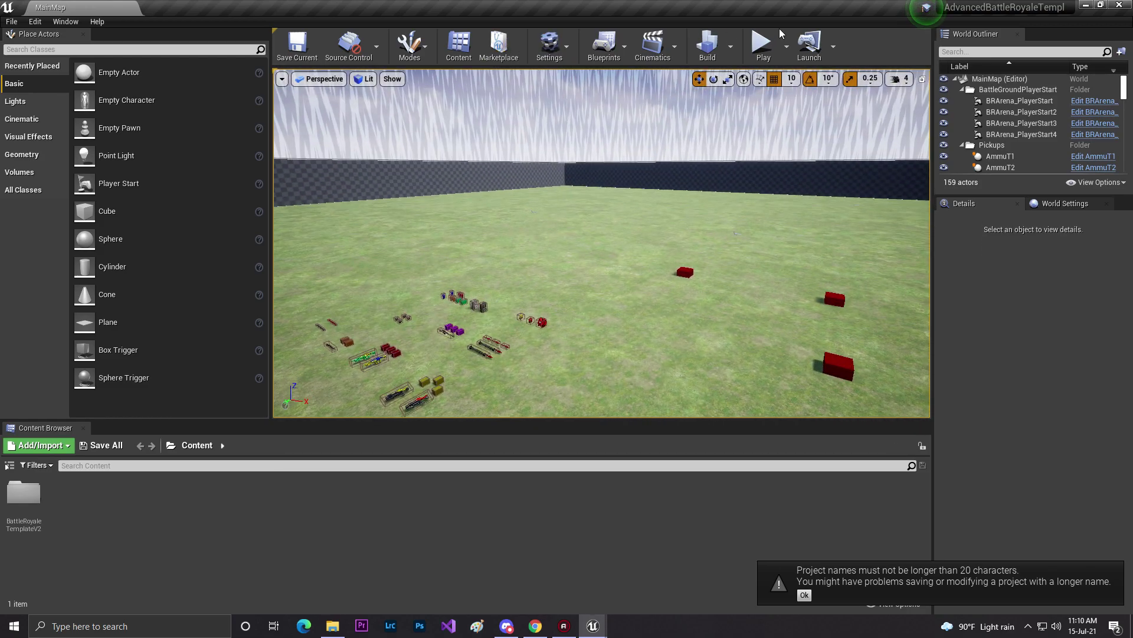
# Set the number of players to 2 and start a play session with the net mode Play As Client.
pyautogui.click(788, 46)
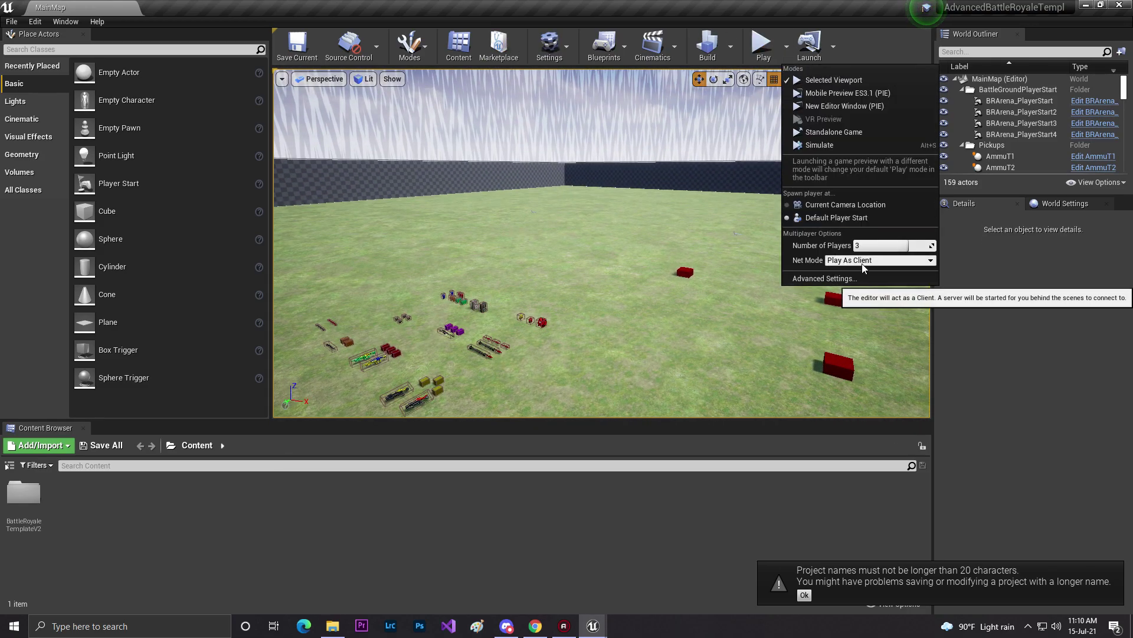
pyautogui.click(880, 248)
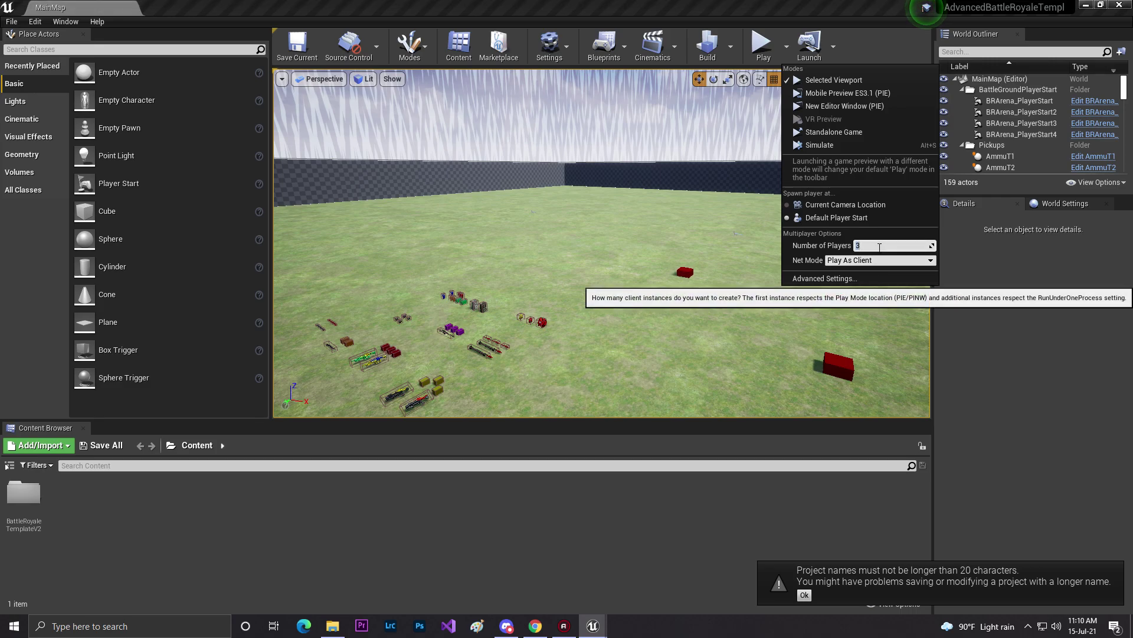
pyautogui.click(764, 46)
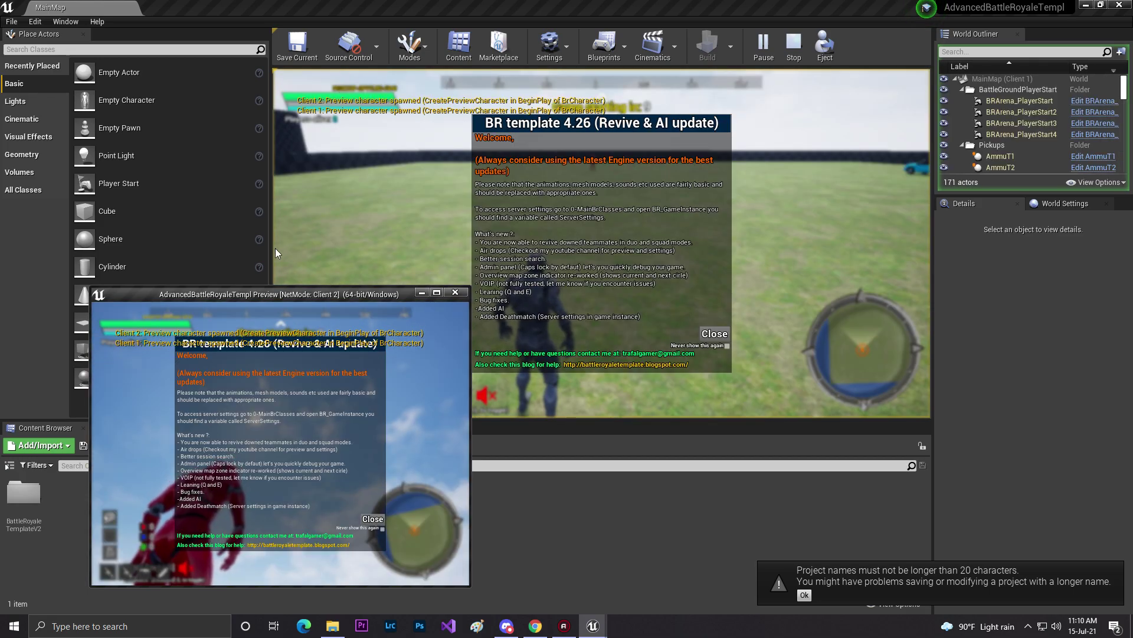
# Arrange the editor and the second client's preview window side by side and close the welcome message in both clients.
pyautogui.moveTo(676, 4); pyautogui.dragTo(870, 129)
pyautogui.moveTo(334, 294); pyautogui.dragTo(350, 126)
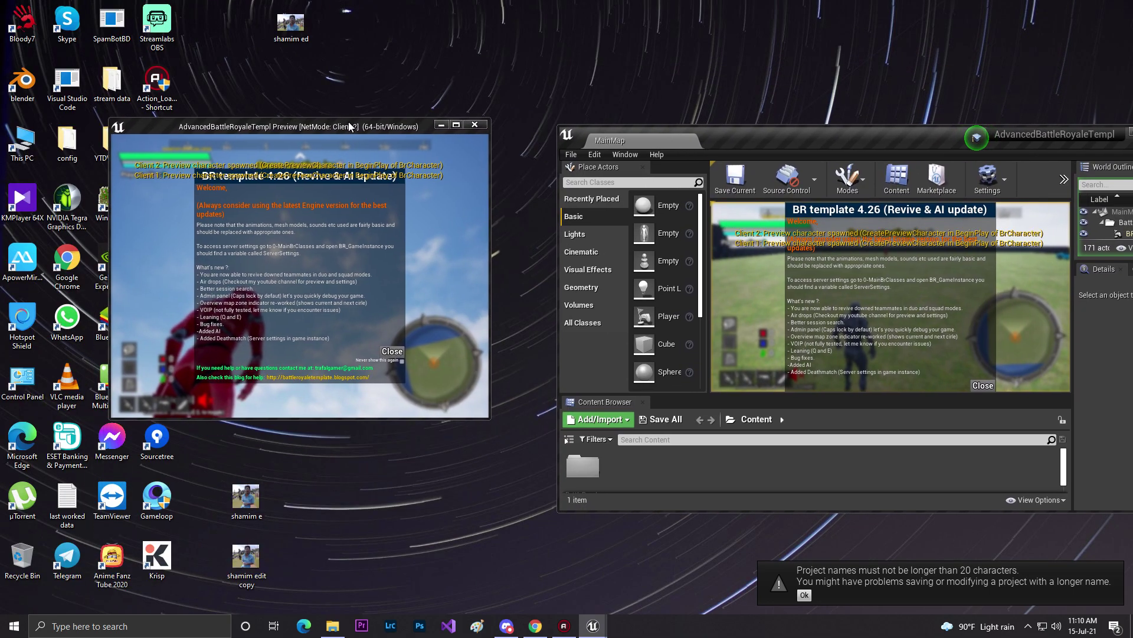
pyautogui.click(391, 353)
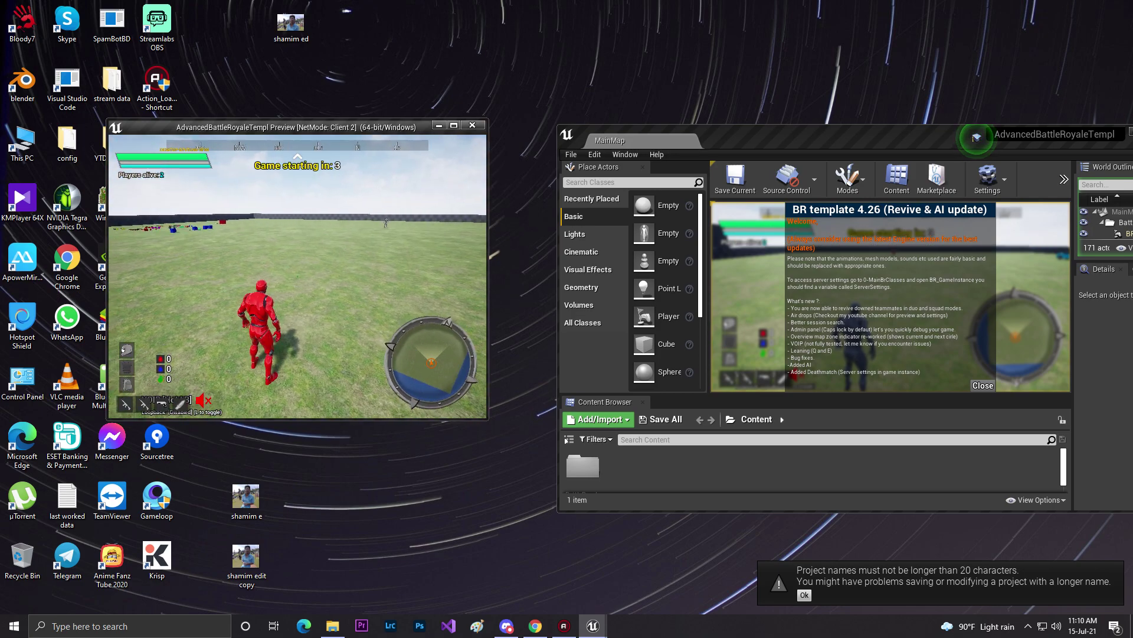
pyautogui.press('w')
pyautogui.press('super')
pyautogui.click(920, 321)
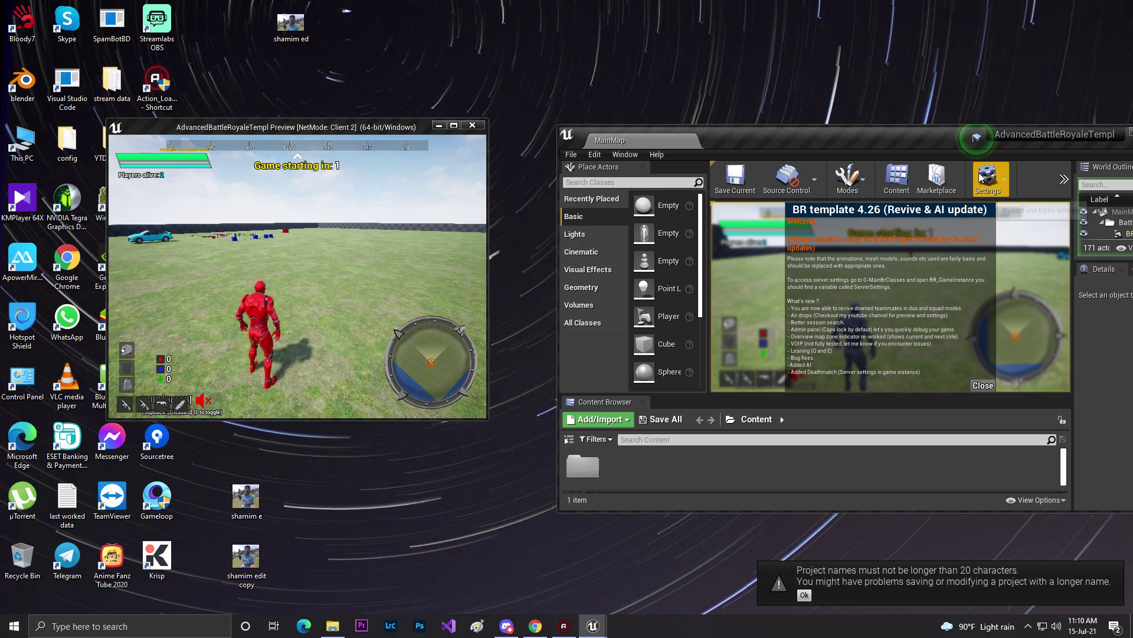
pyautogui.click(983, 385)
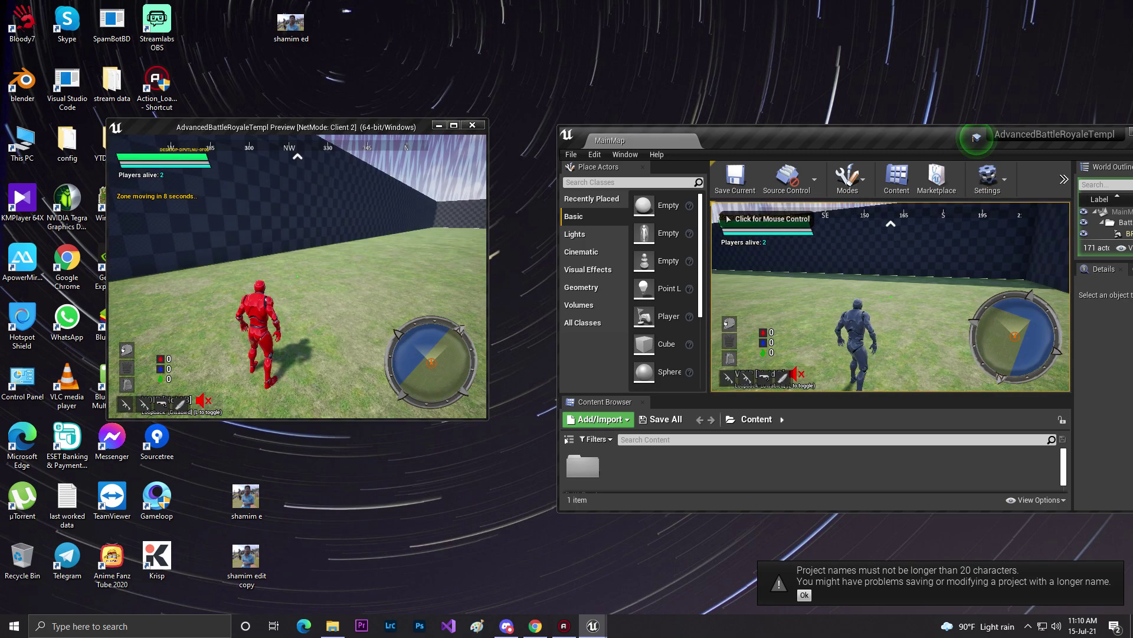
# Switch the first client's viewport to immersive mode and run its character across the arena to the red player character.
pyautogui.press('F11')
pyautogui.press('w')
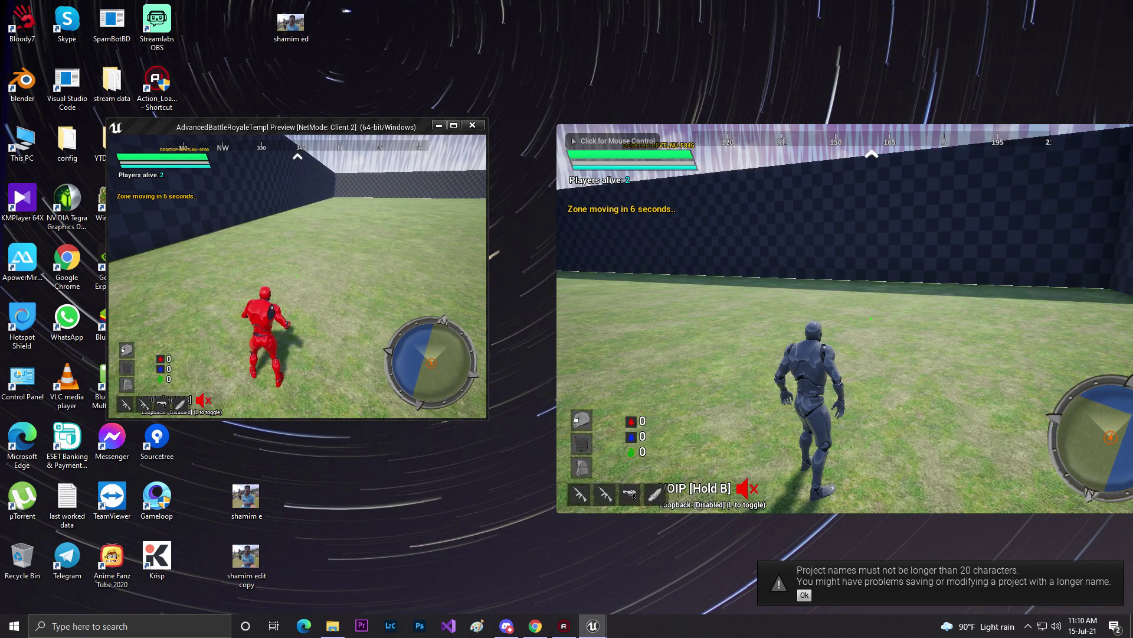
pyautogui.press('super')
pyautogui.click(726, 298)
pyautogui.press('w')
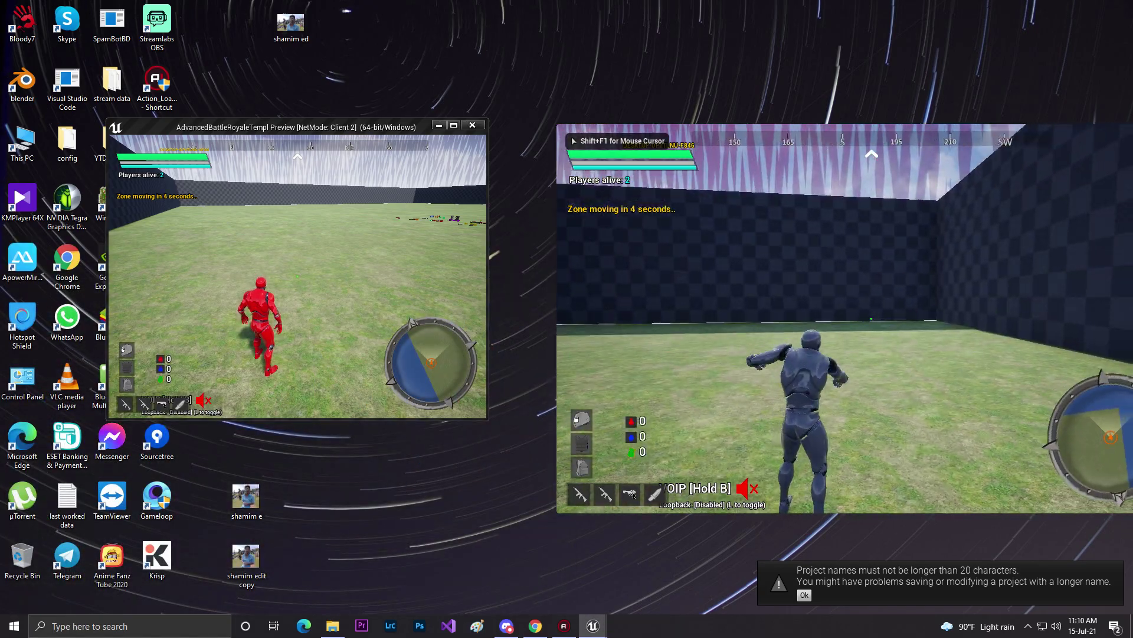
pyautogui.press('w')
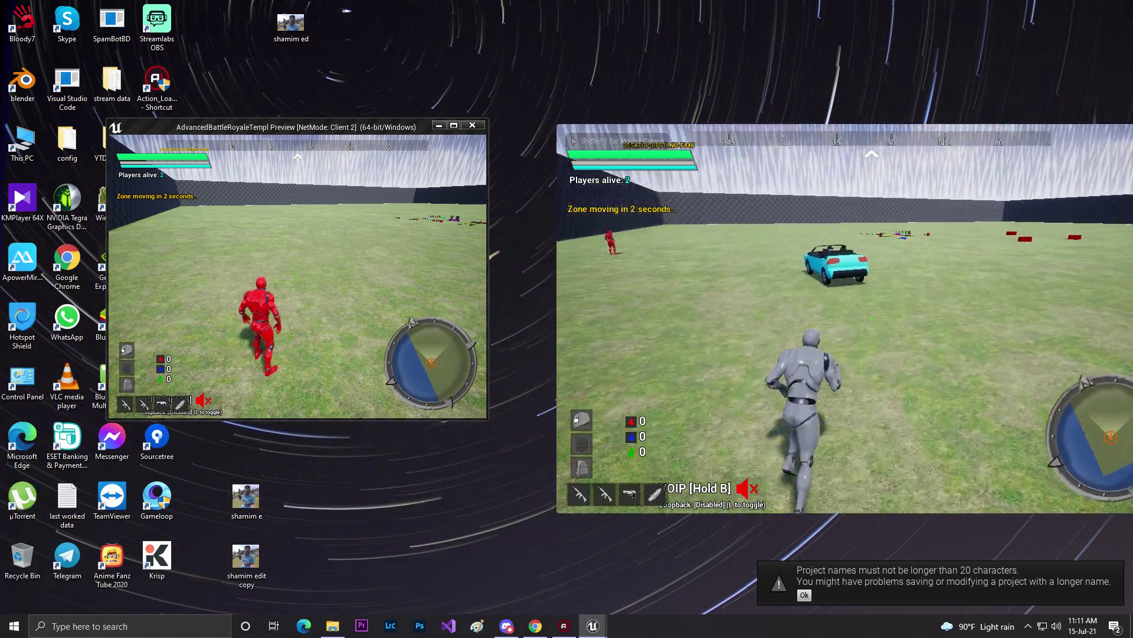
pyautogui.press('w')
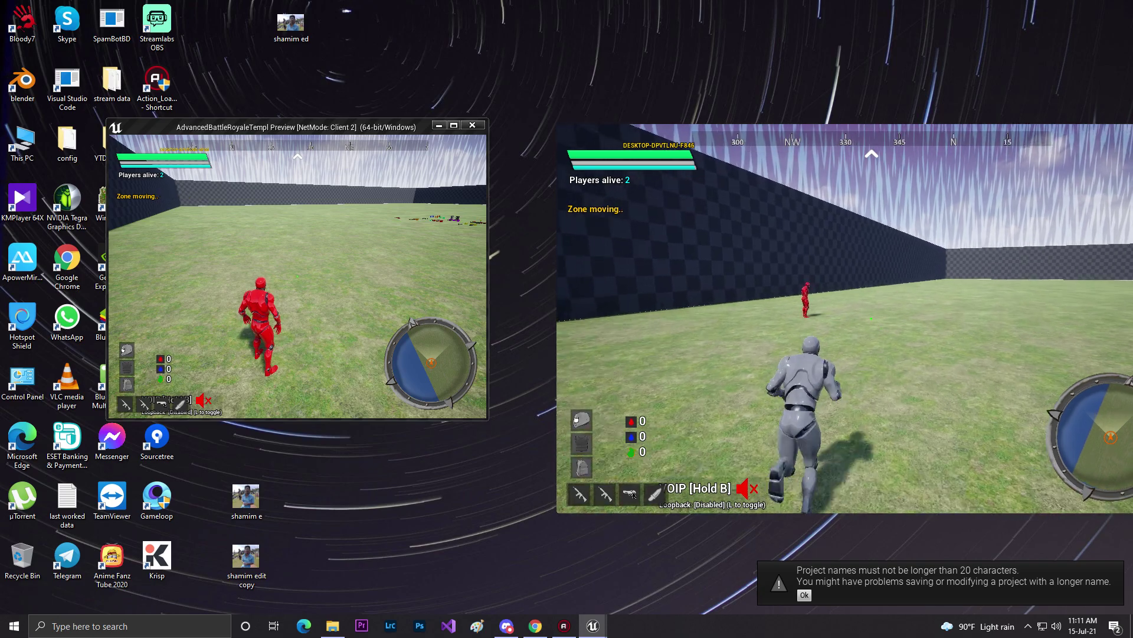
pyautogui.press('w')
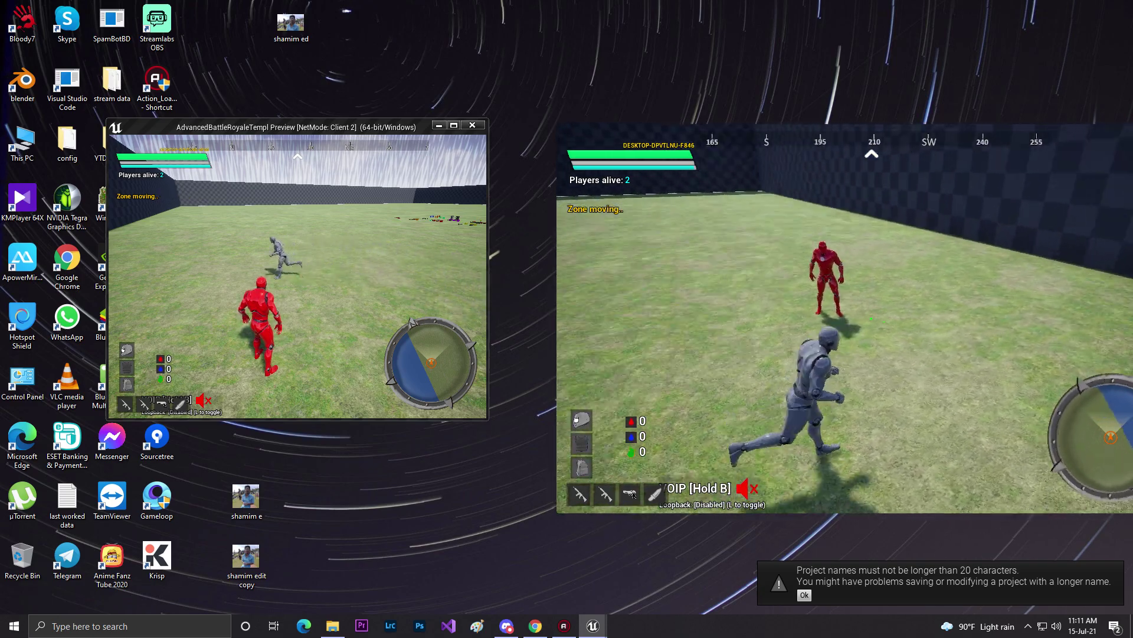
pyautogui.press('w')
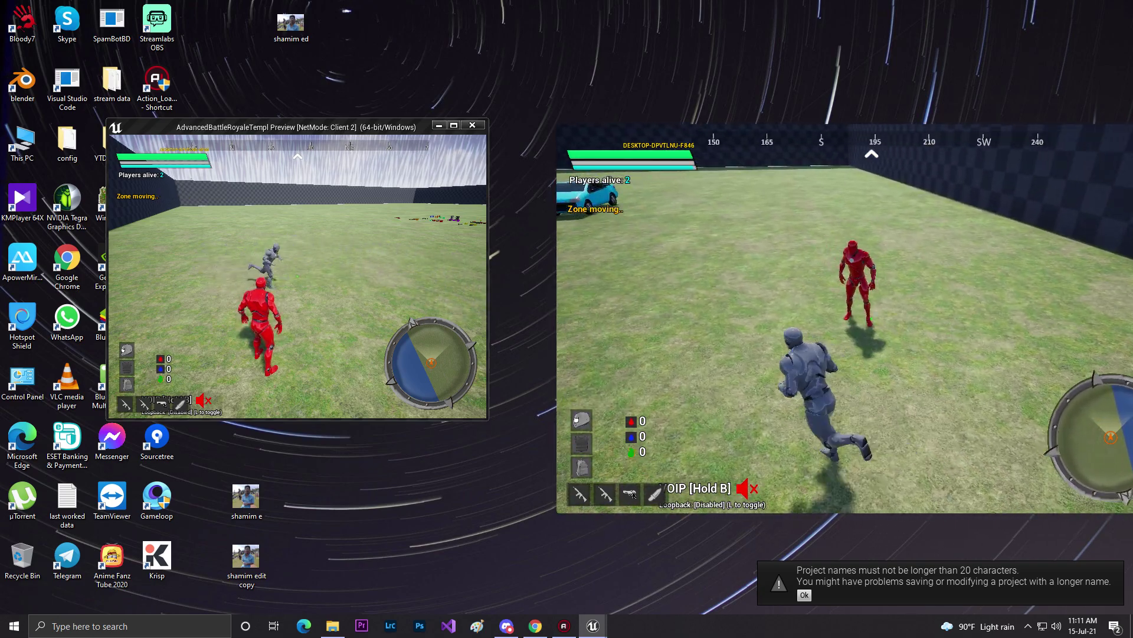
pyautogui.press('w')
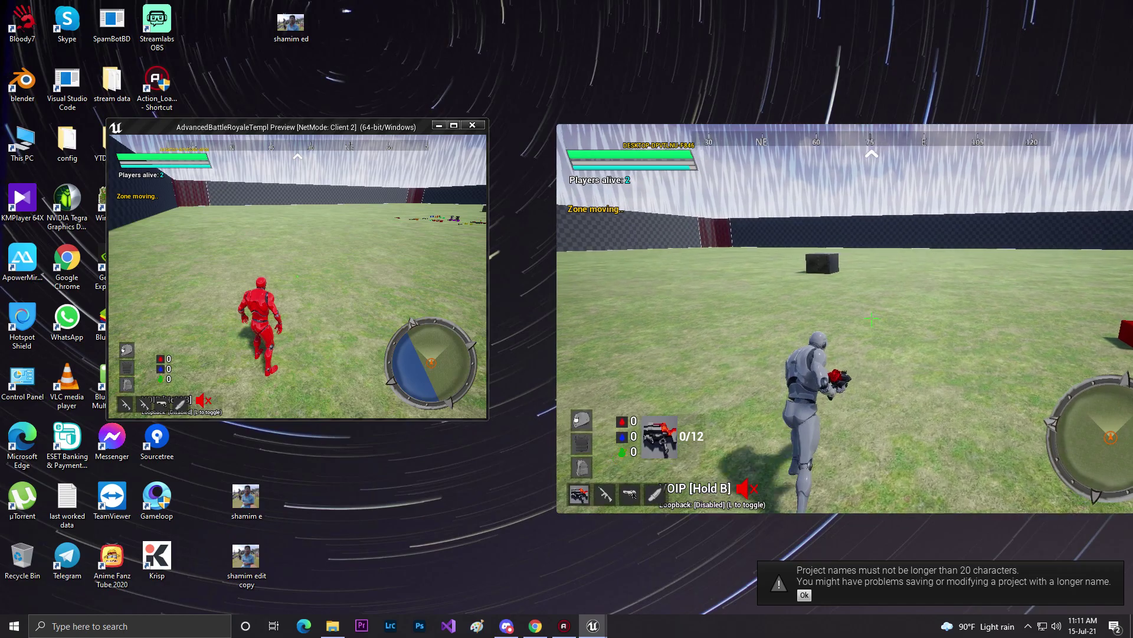
# Run the armed character to the black loot box and circle it to collect a rifle for the second weapon slot.
pyautogui.press('w')
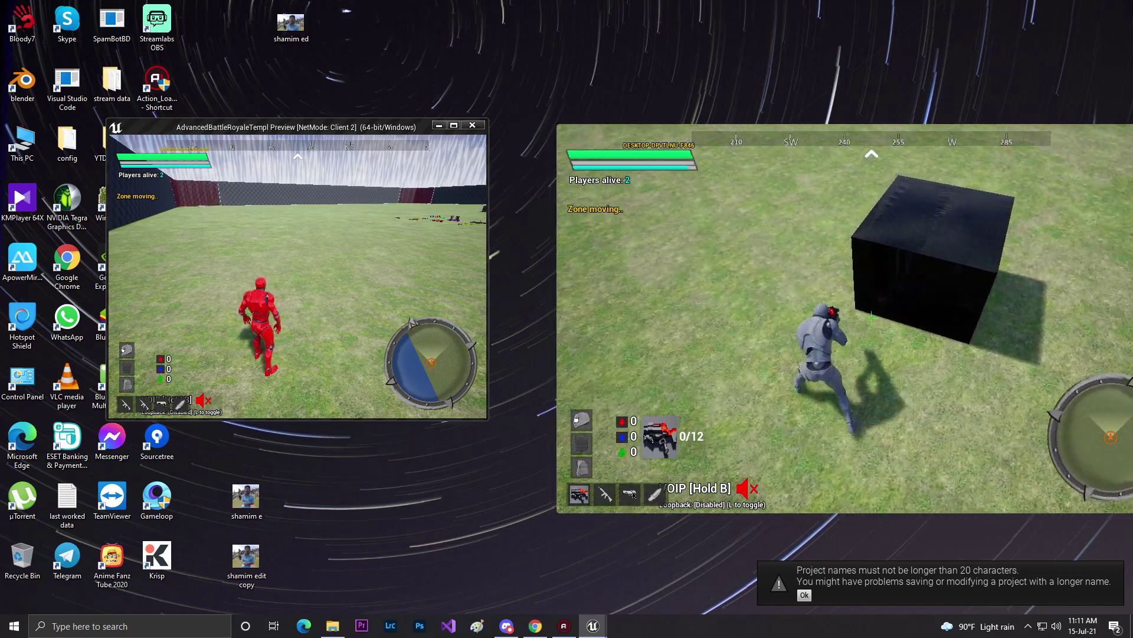
pyautogui.press('w')
pyautogui.press('a')
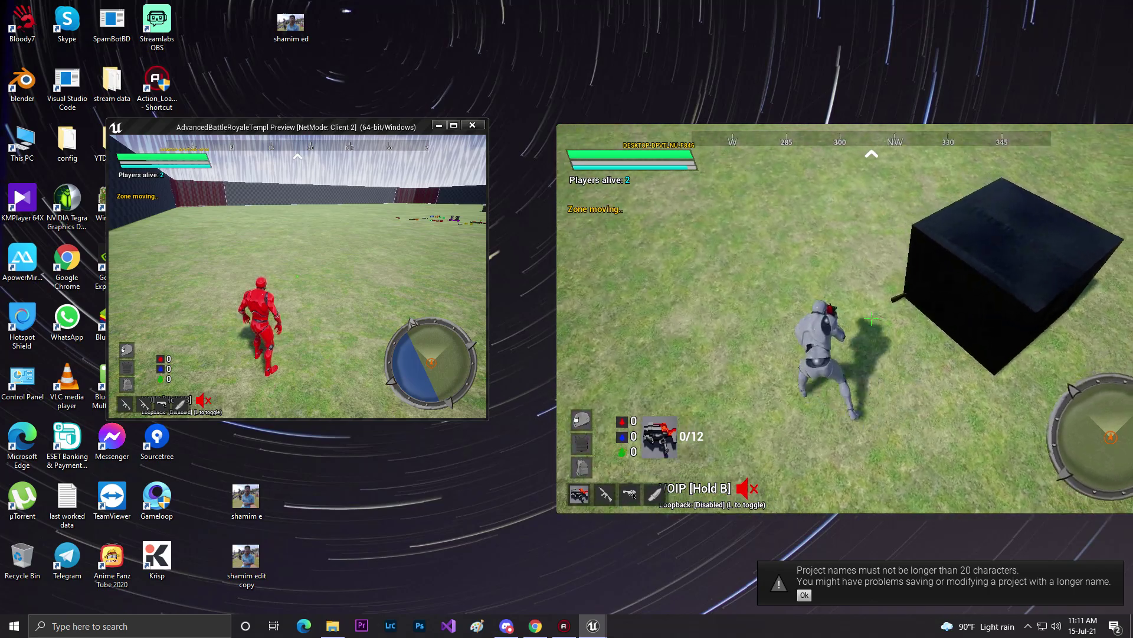
pyautogui.press('w')
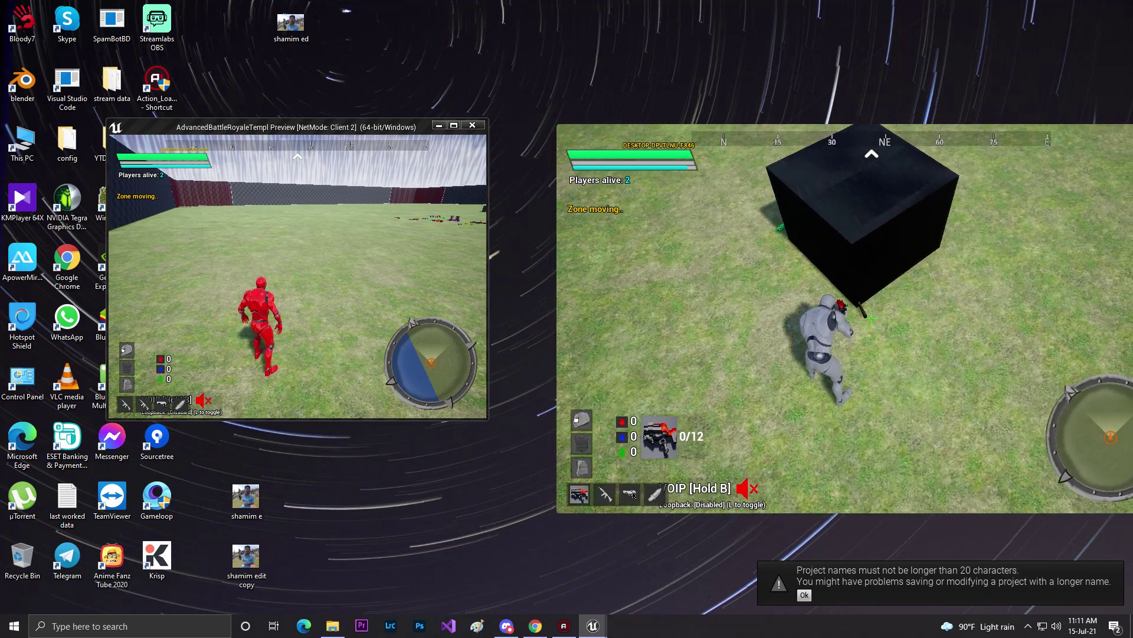
pyautogui.press('w')
pyautogui.press('a')
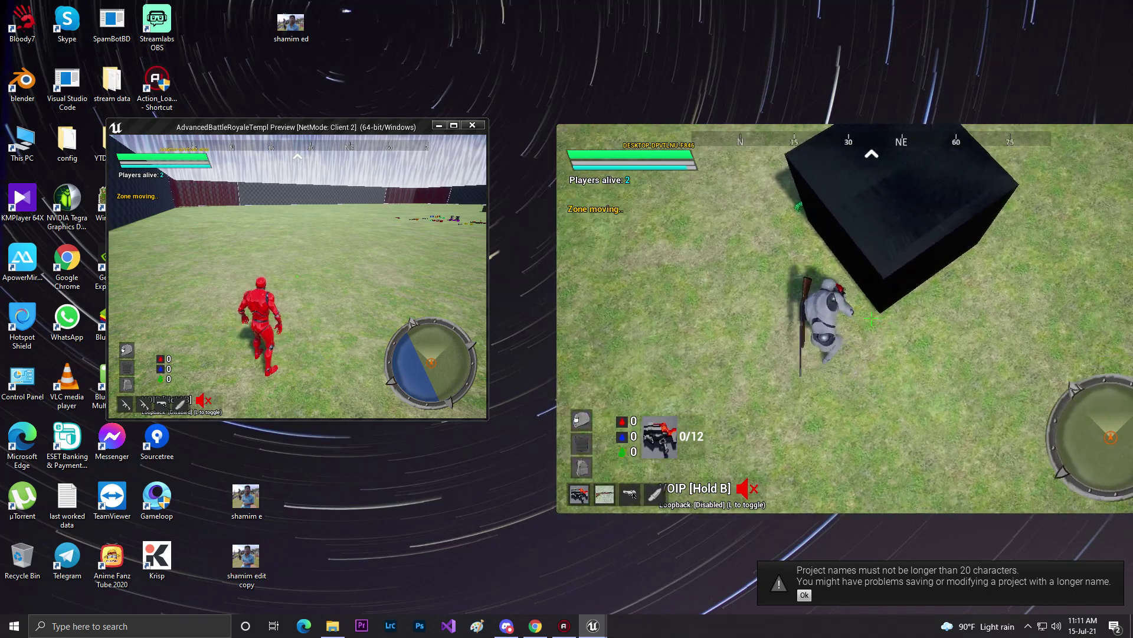
pyautogui.press('w')
# Switch between the first and second weapon slots and test aiming the second slot's rifle across the arena.
pyautogui.press('2')
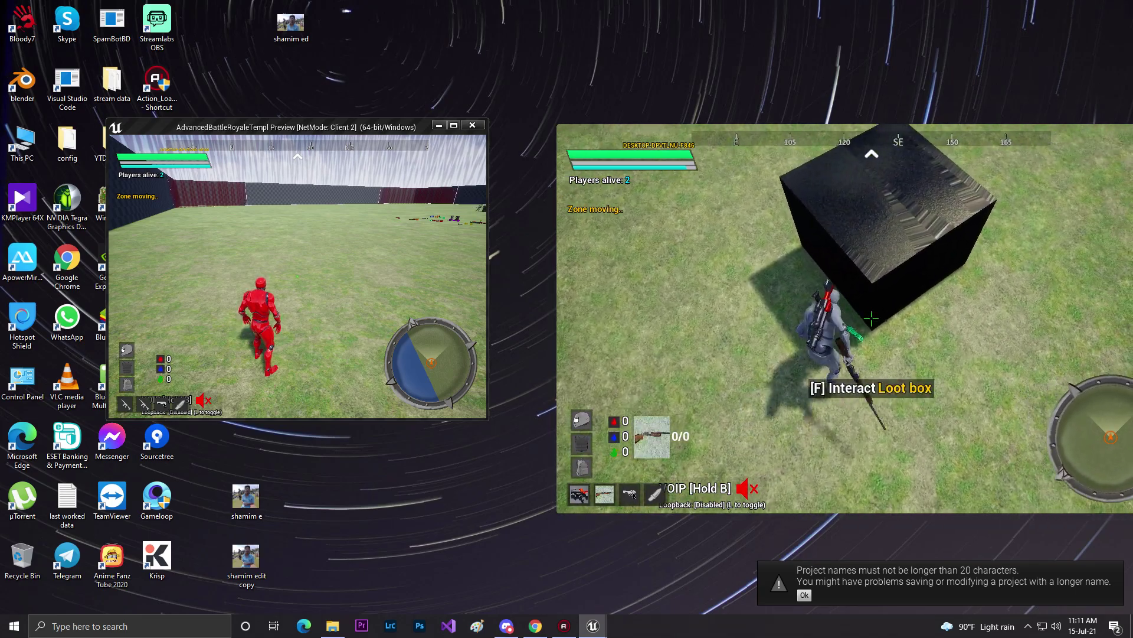
pyautogui.press('1')
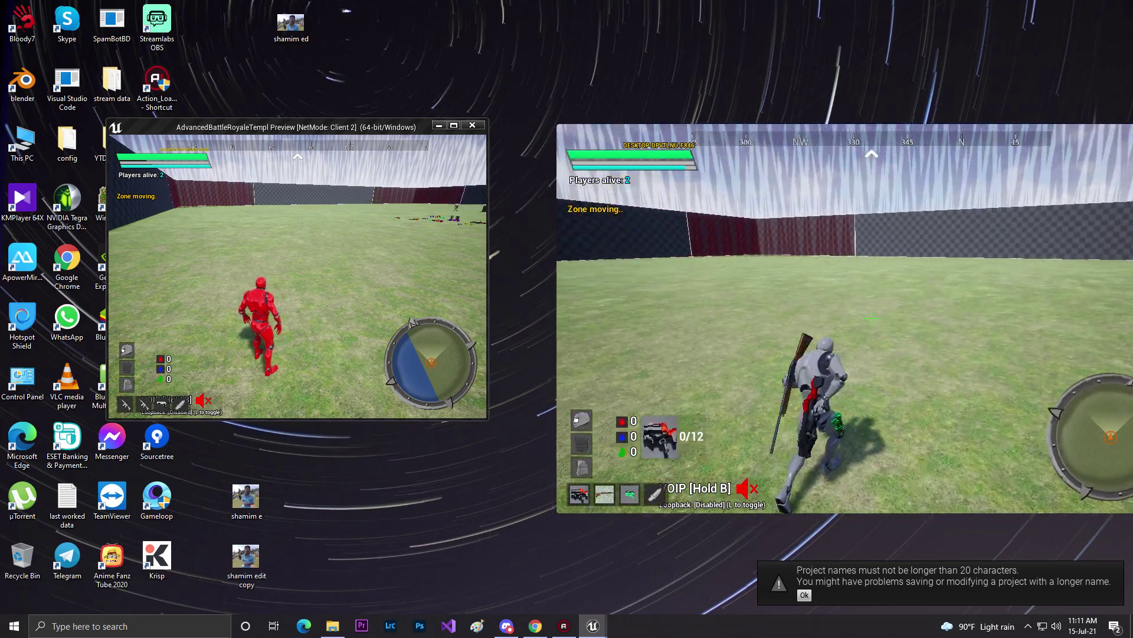
pyautogui.press('2')
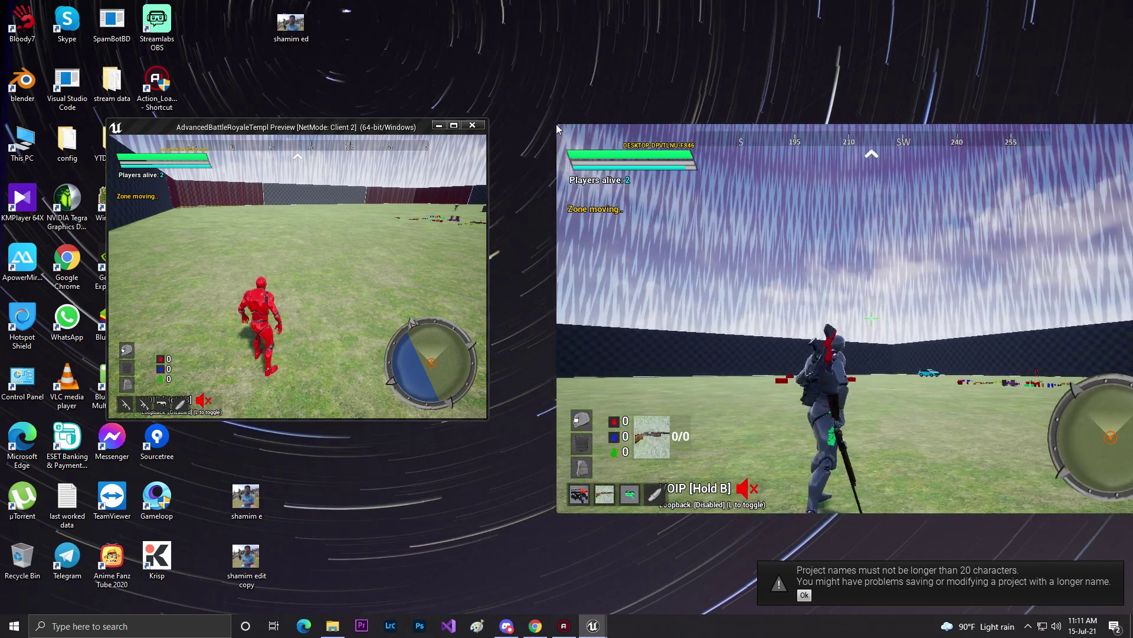
pyautogui.press('super')
pyautogui.rightClick(555, 124)
pyautogui.click(730, 198)
pyautogui.rightClick(872, 318)
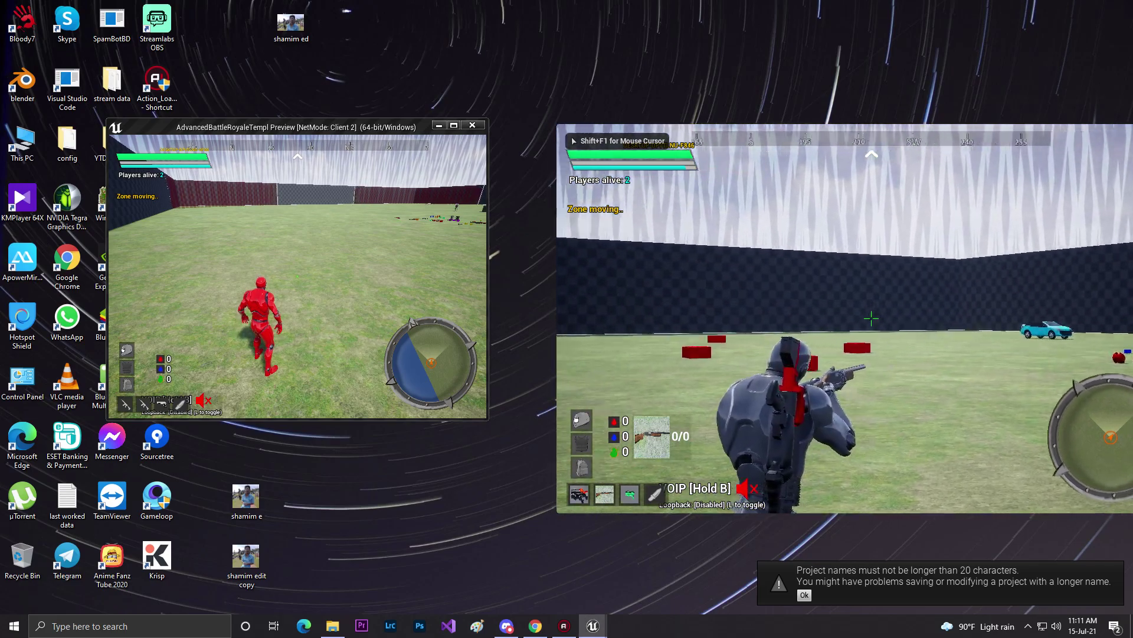
pyautogui.press('w')
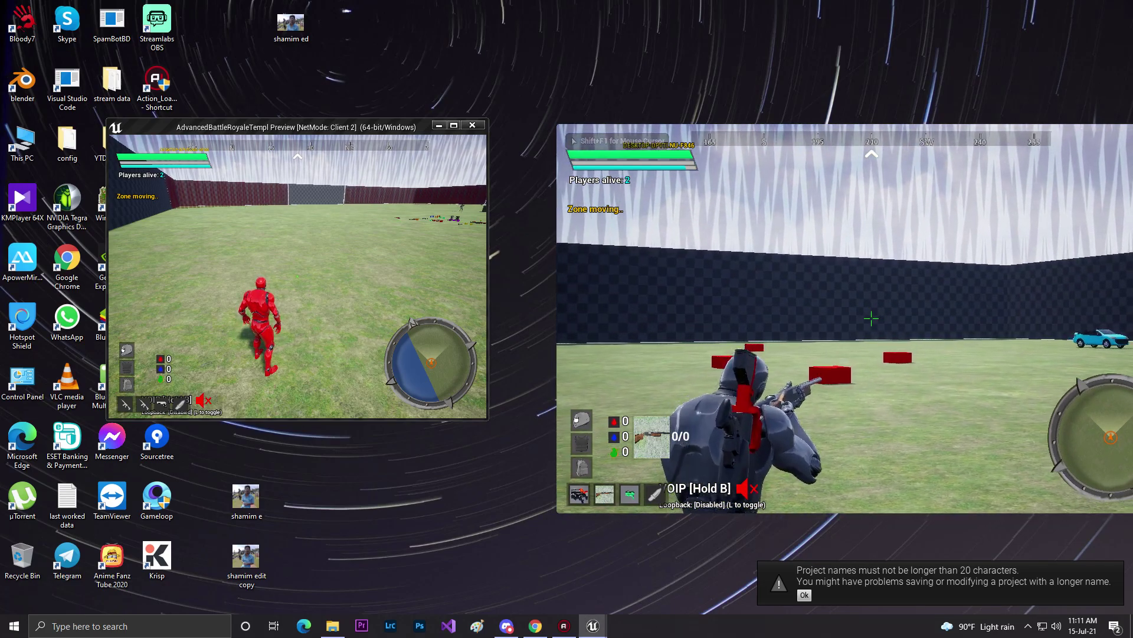
pyautogui.rightClick(872, 319)
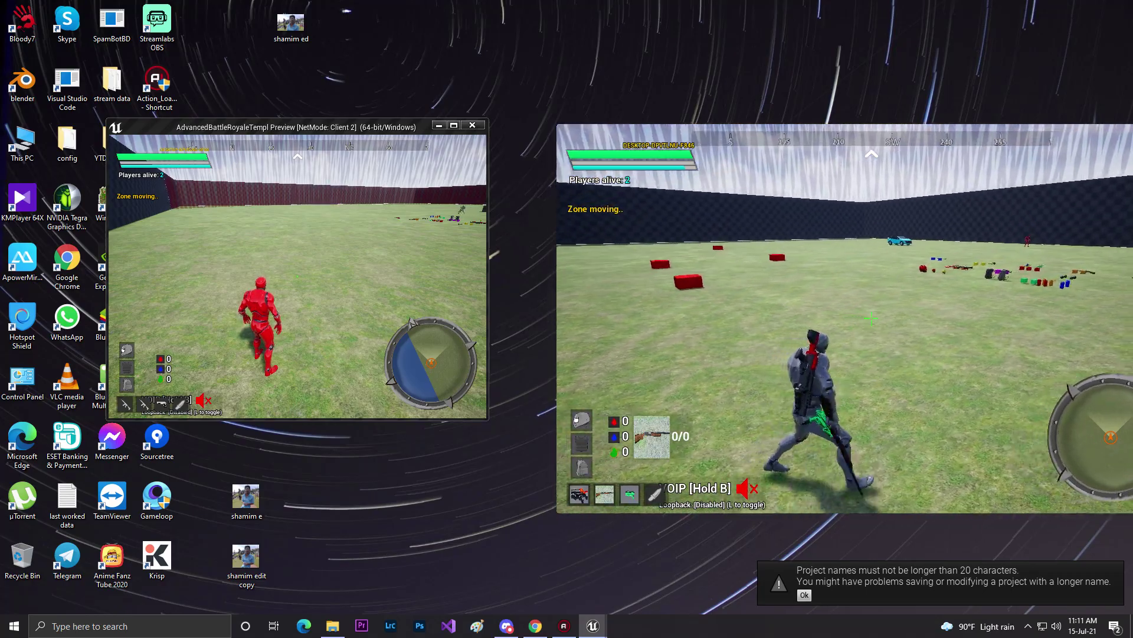
# Run to the item pickups with the first weapon equipped and swap it for the Sniper Rifle.
pyautogui.press('1')
pyautogui.press('w')
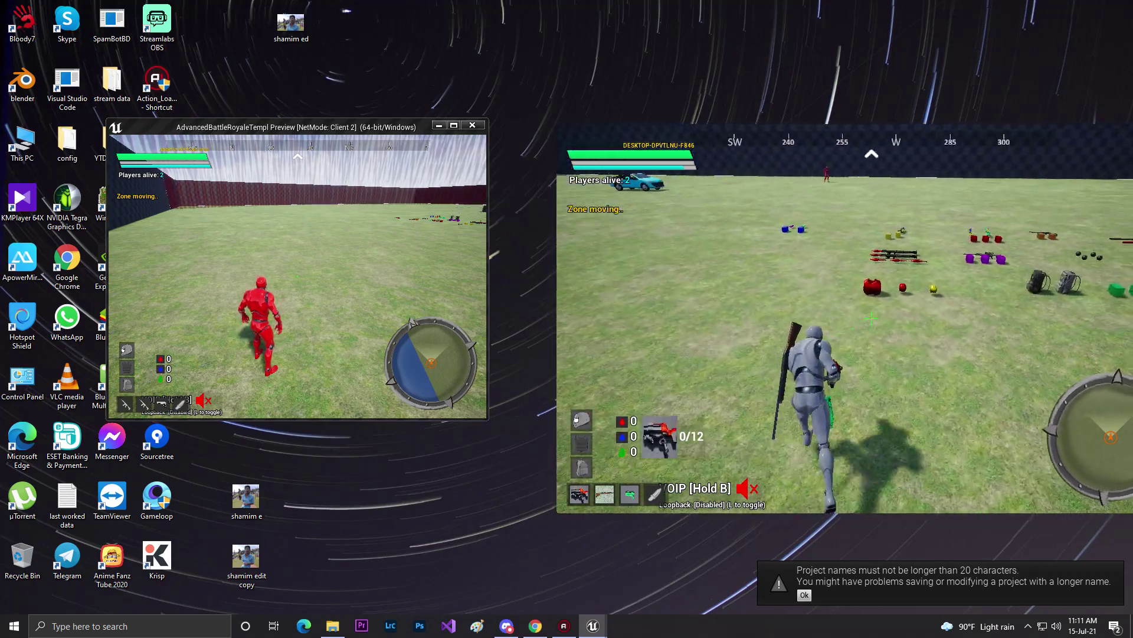
pyautogui.press('d')
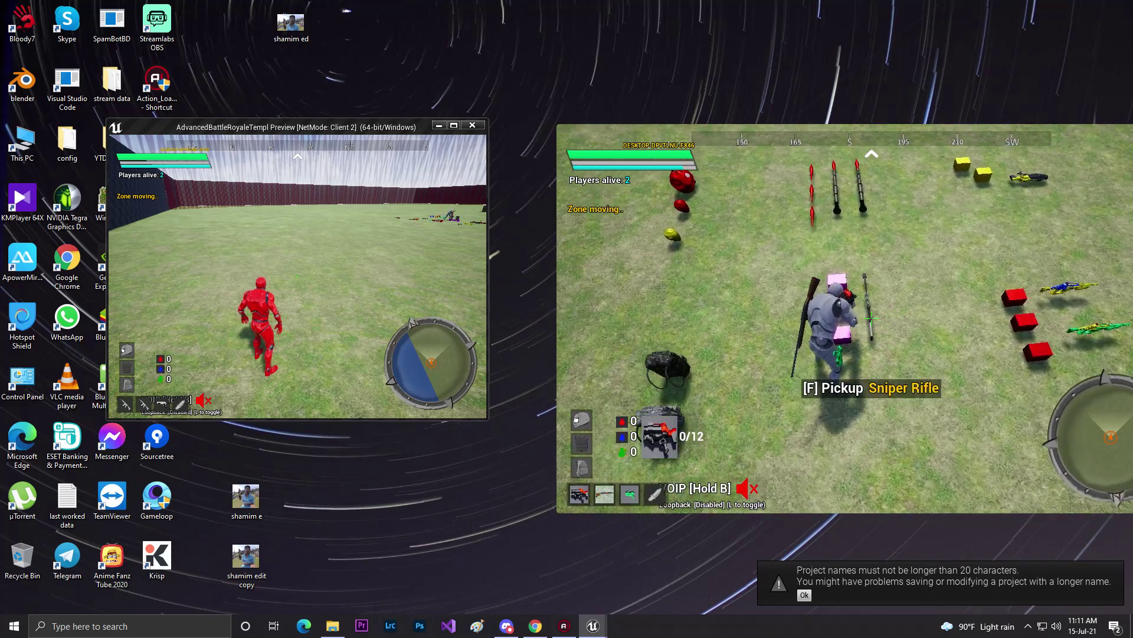
pyautogui.press('f')
pyautogui.press('f')
pyautogui.press('f')
pyautogui.press('f')
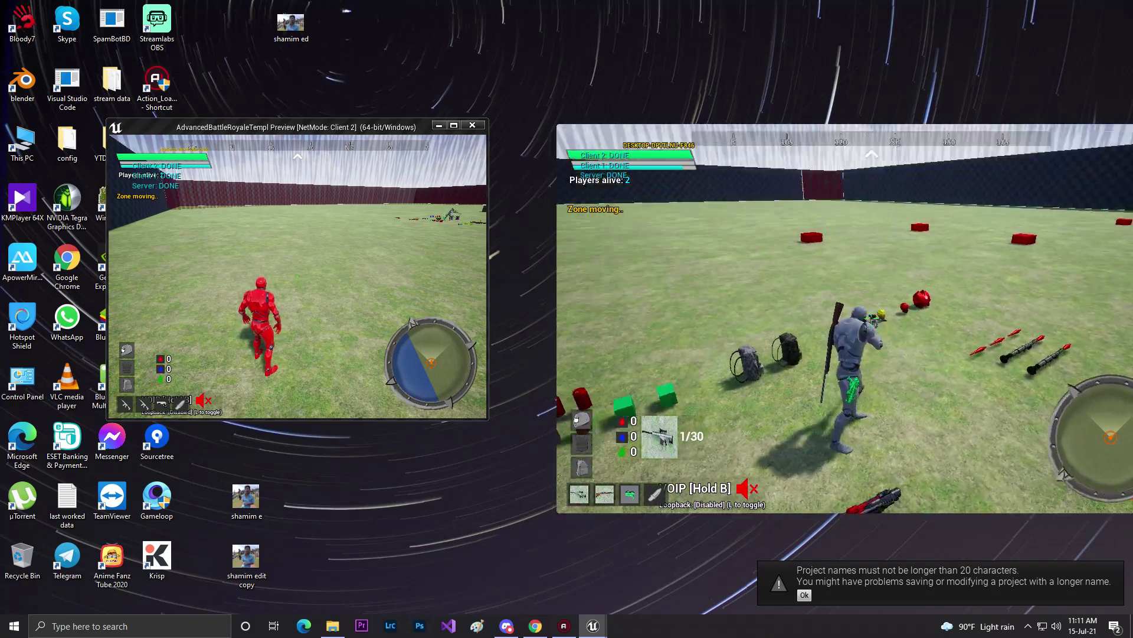
# Reload the sniper rifle and test its scope and firing toward the black loot box.
pyautogui.press('w')
pyautogui.press('r')
pyautogui.rightClick(872, 319)
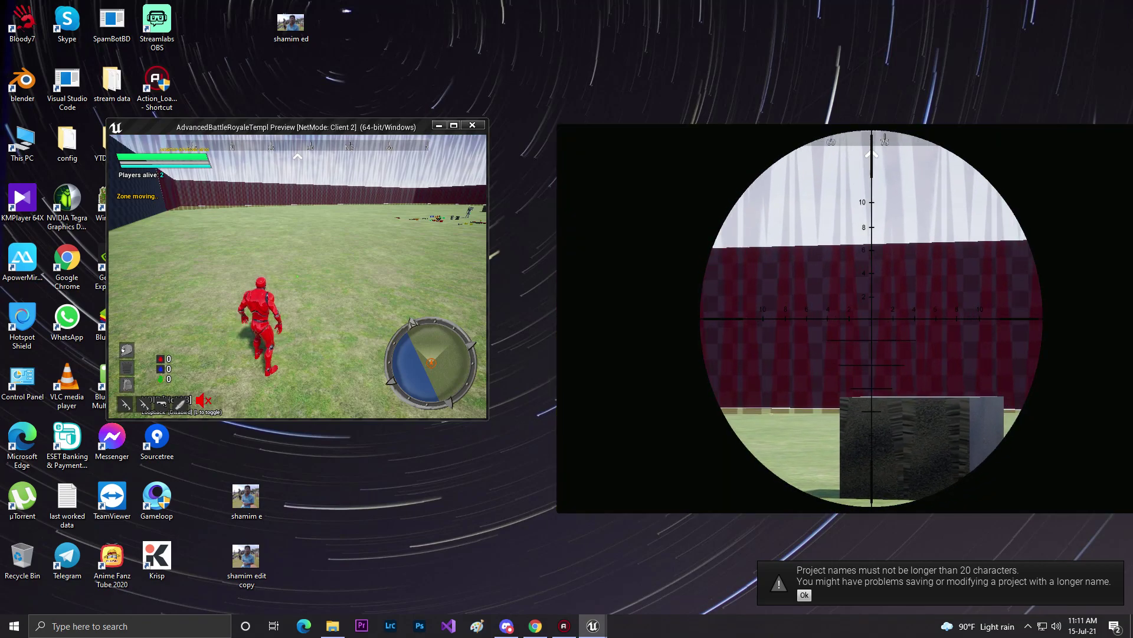
pyautogui.rightClick(872, 319)
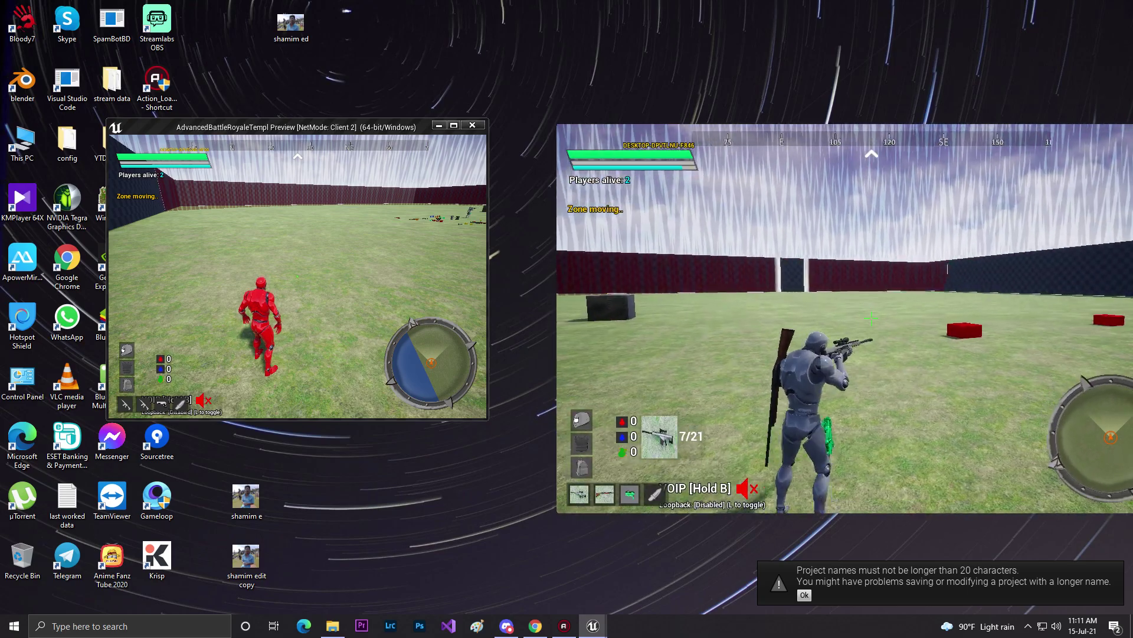
pyautogui.click(872, 319)
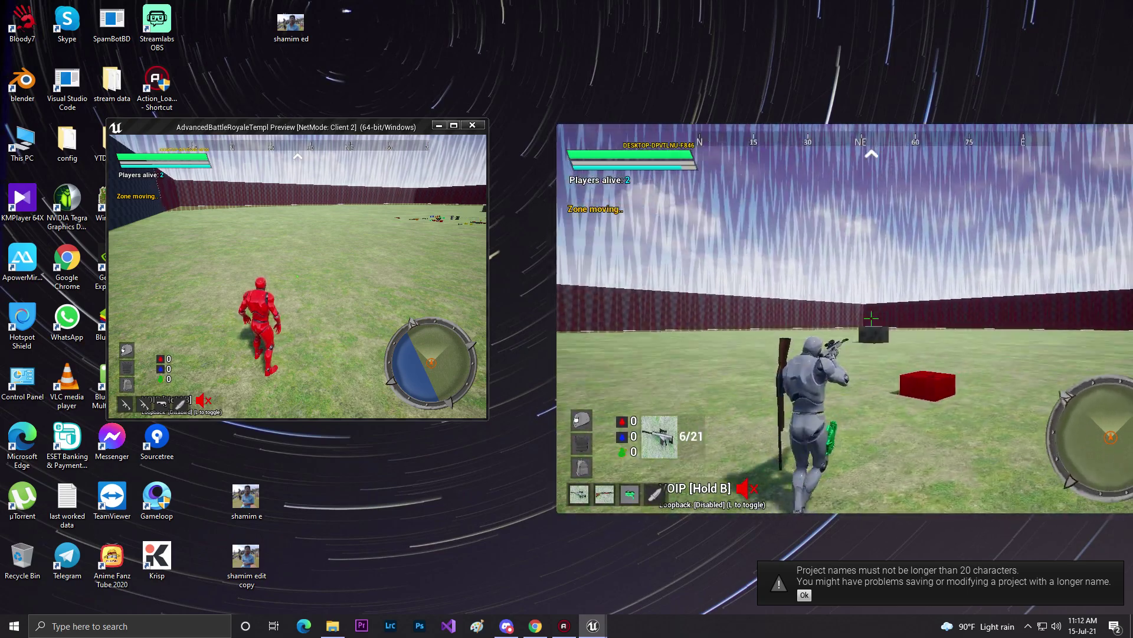
pyautogui.press('w')
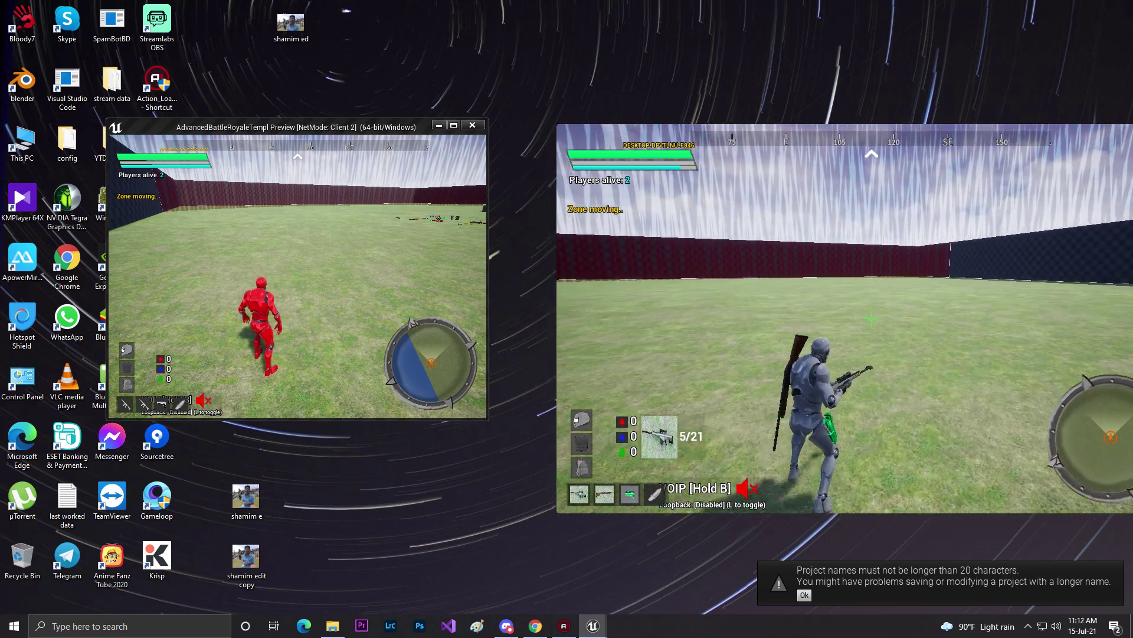
# Open the character's inventory and drop the weapons from slots 1, 2 and 3 onto the ground.
pyautogui.press('Tab')
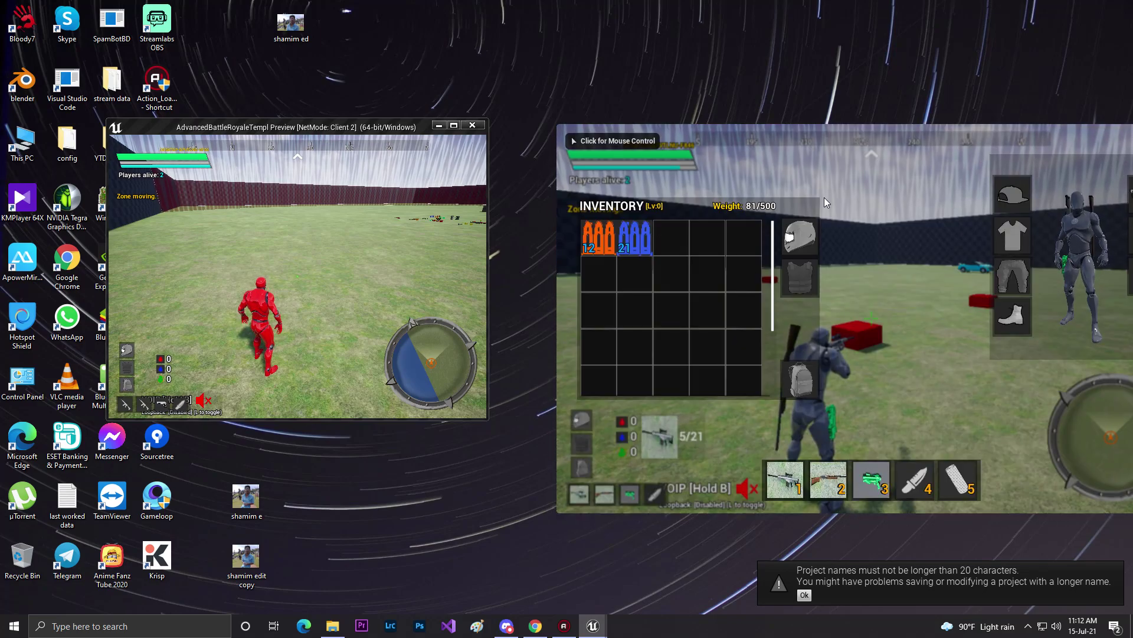
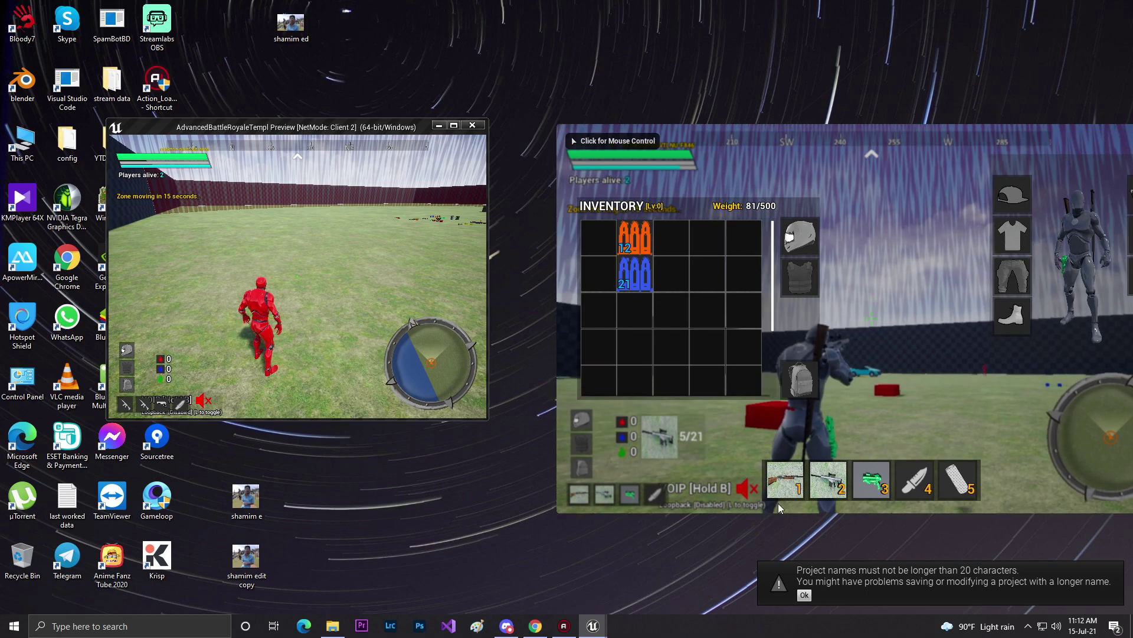
pyautogui.moveTo(785, 480); pyautogui.dragTo(640, 460)
pyautogui.moveTo(831, 481); pyautogui.dragTo(608, 422)
pyautogui.moveTo(889, 491); pyautogui.dragTo(893, 370)
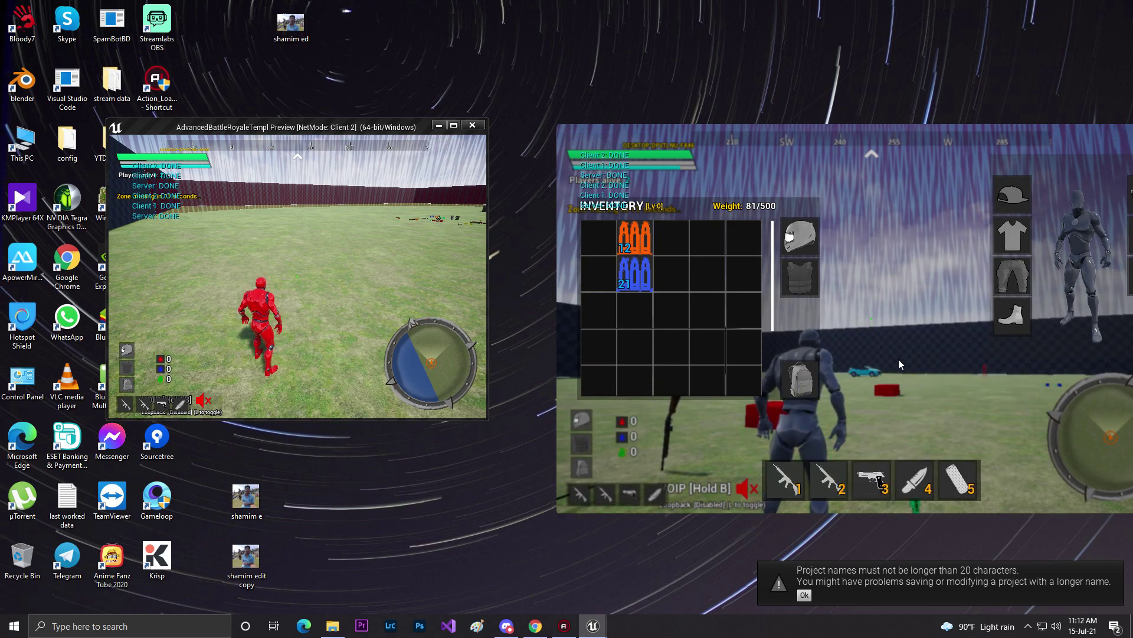
# End the play session and close the Message Log window.
pyautogui.click(912, 379)
pyautogui.press('Escape')
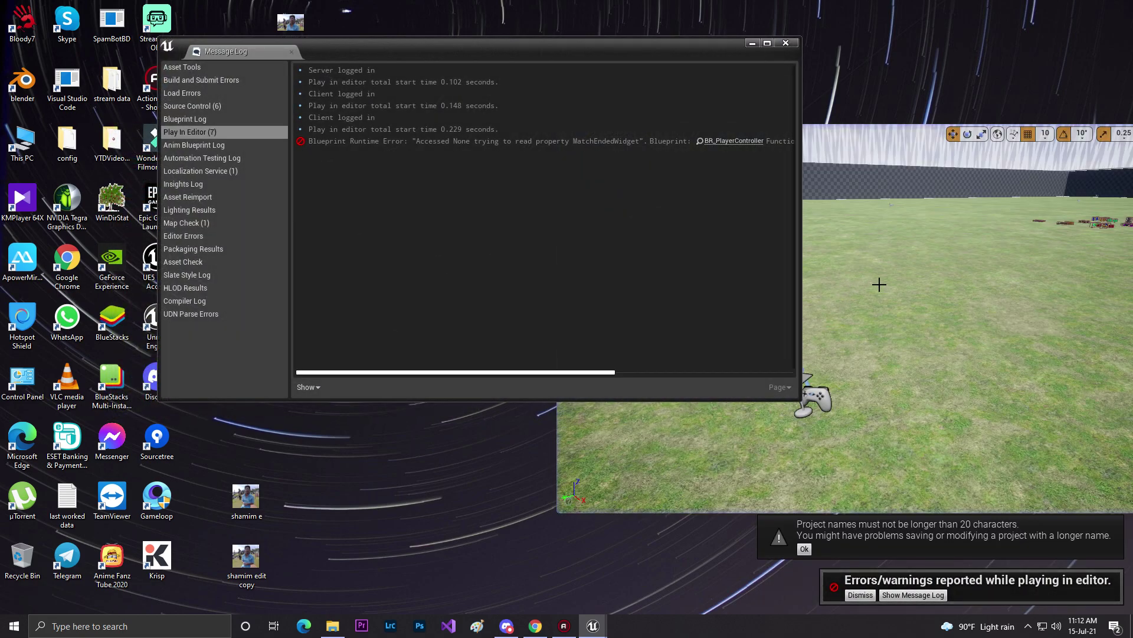
pyautogui.click(779, 42)
pyautogui.moveTo(739, 412); pyautogui.dragTo(700, 412)
pyautogui.moveTo(817, 138); pyautogui.dragTo(843, 176, button='right')
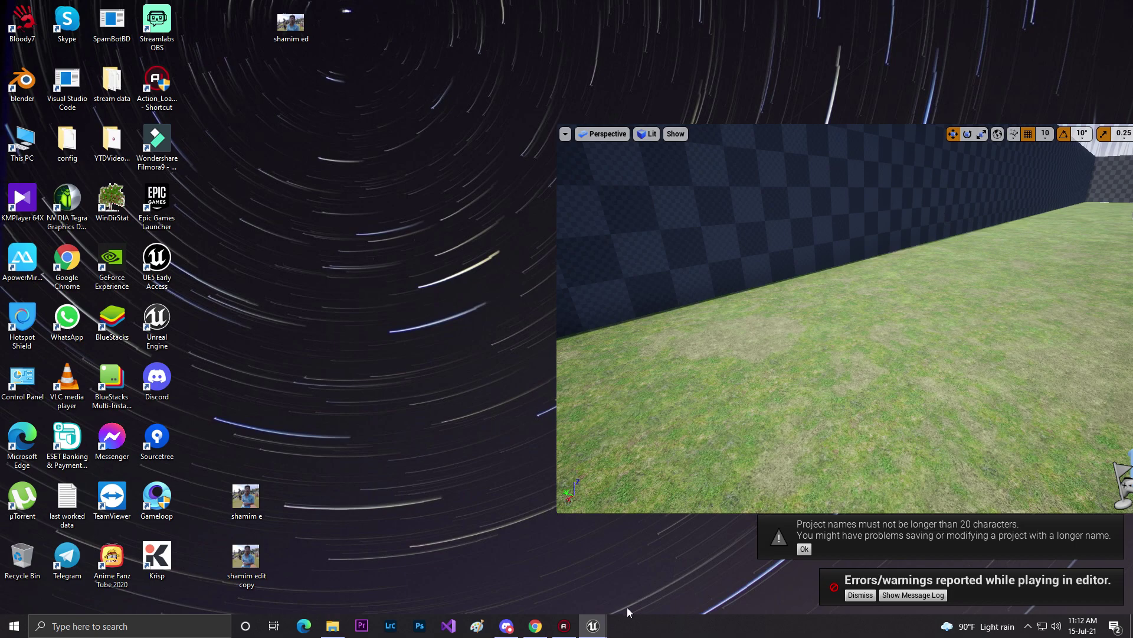
# Leave the viewport's immersive mode and maximize the editor window.
pyautogui.press('F11')
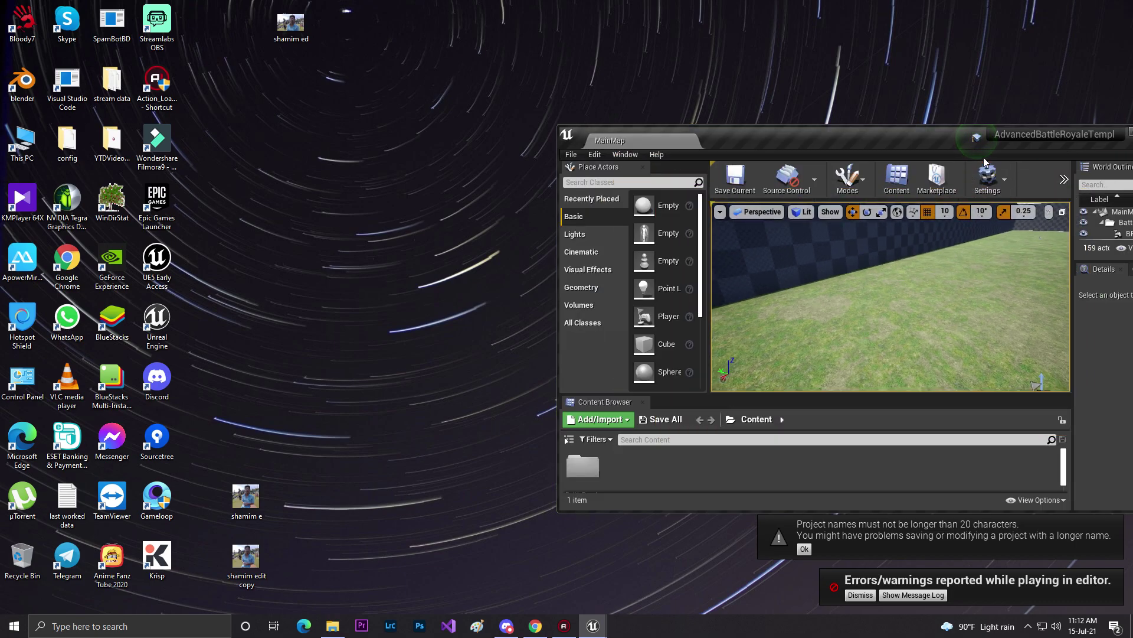
pyautogui.moveTo(984, 157); pyautogui.dragTo(753, 93)
pyautogui.click(874, 94)
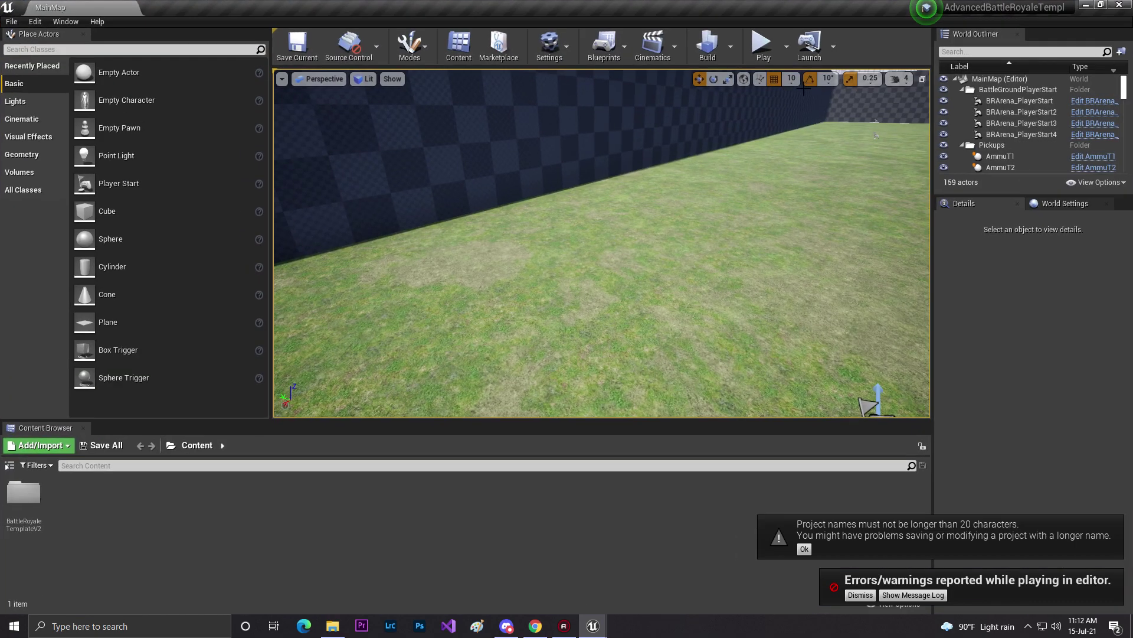
# Start a new two-client play session and close the welcome message in both clients.
pyautogui.click(762, 44)
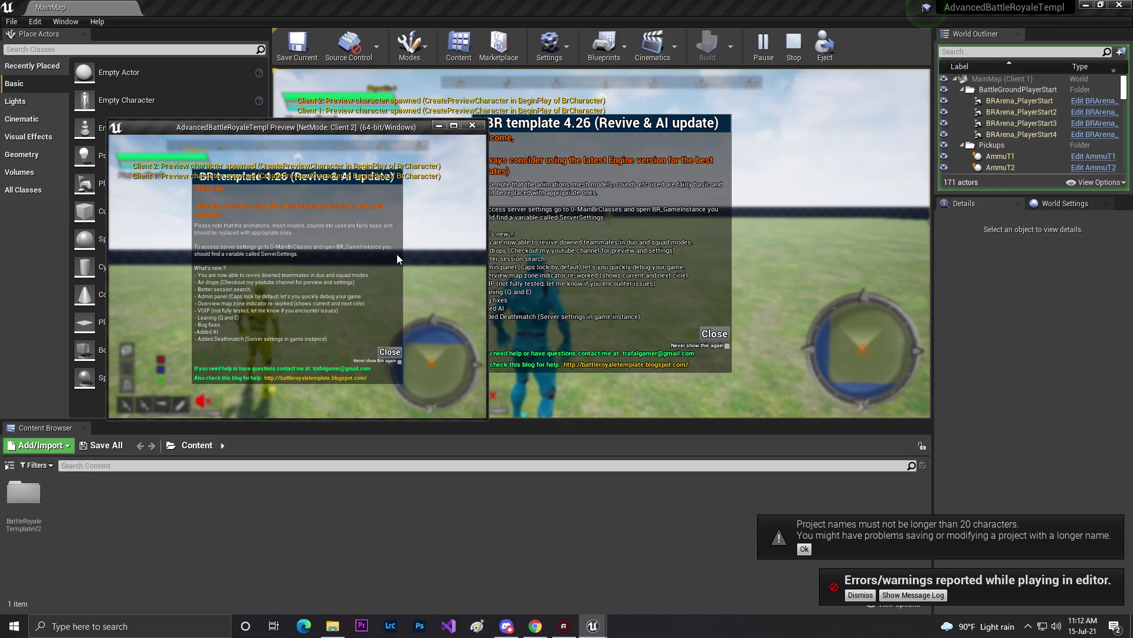
pyautogui.click(389, 351)
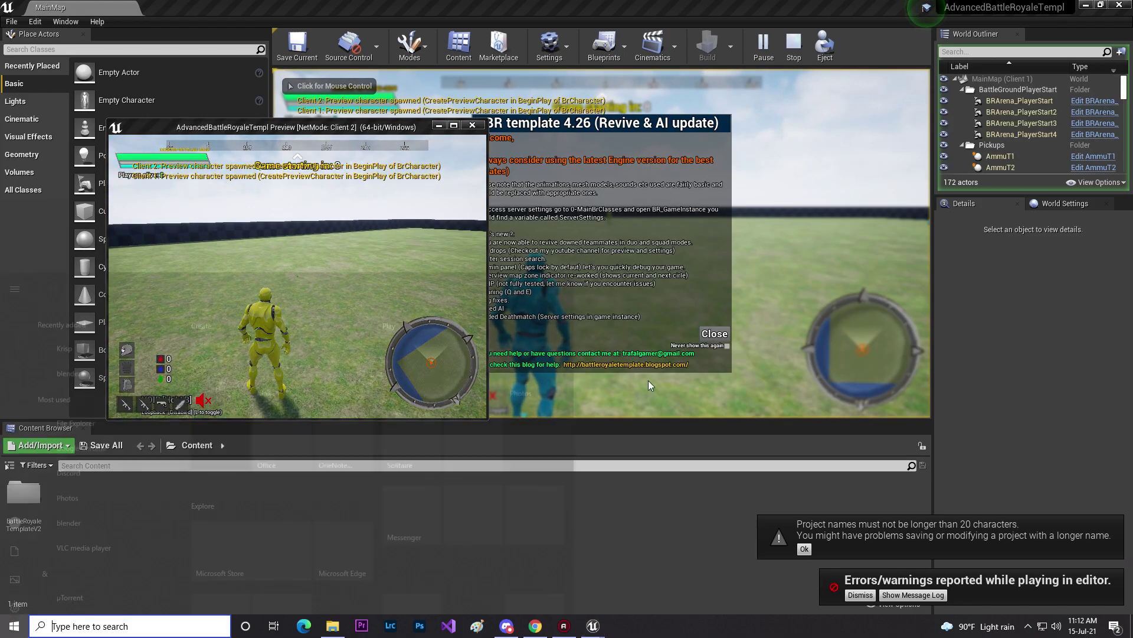
pyautogui.press('super')
pyautogui.click(718, 337)
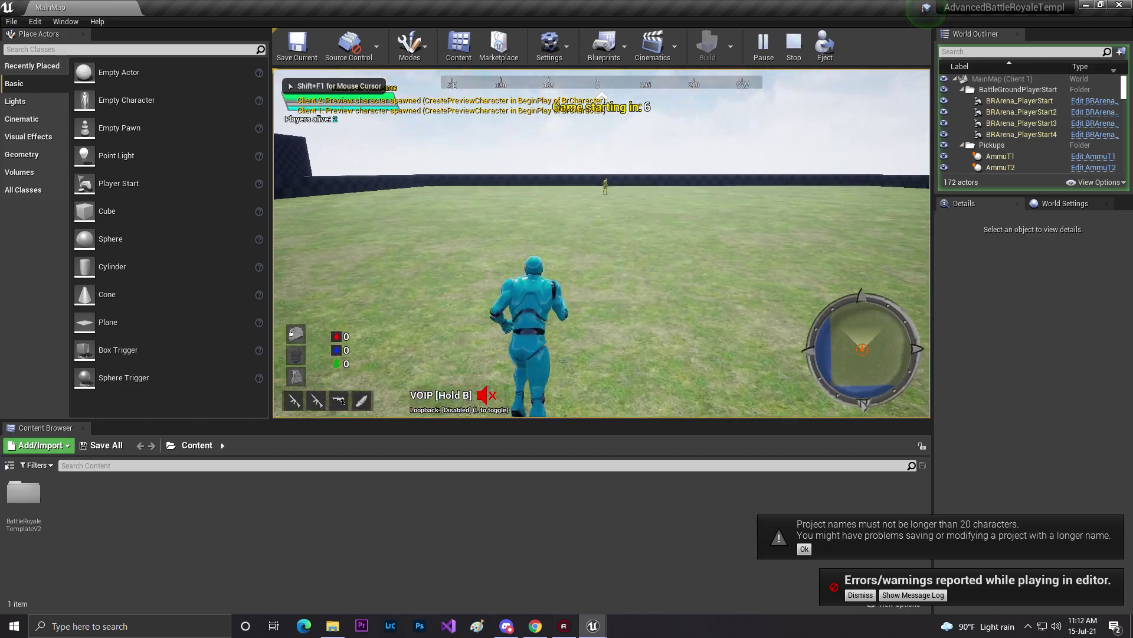
pyautogui.press('super')
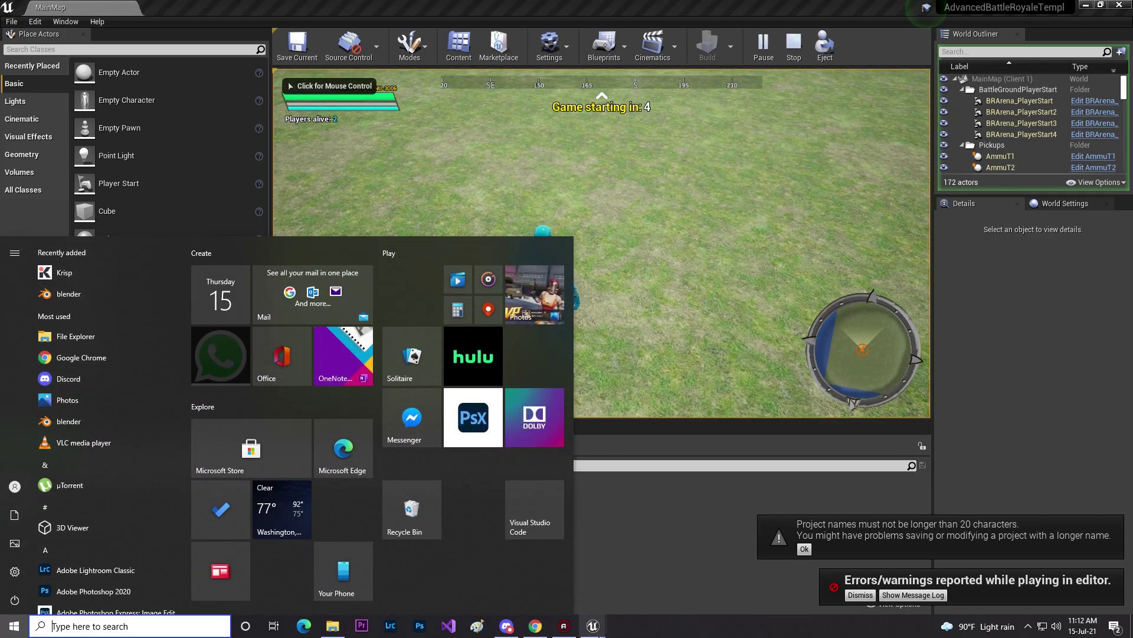
# Bring the Client 2 window forward and run its character to the pickup area to collect a weapon.
pyautogui.moveTo(592, 632)
pyautogui.click(718, 578)
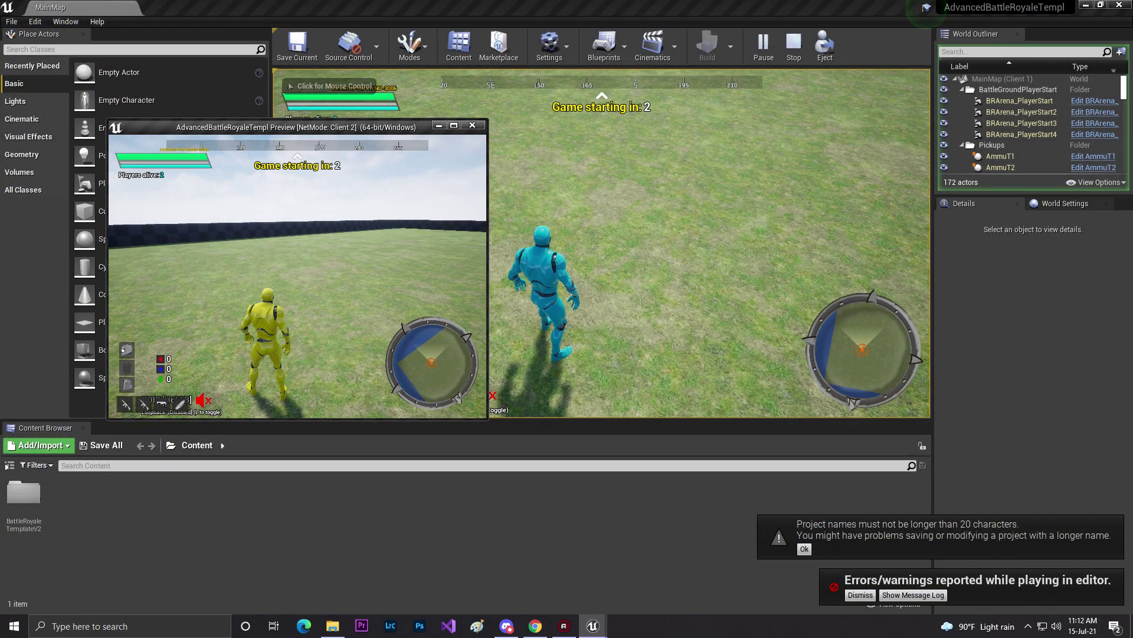
pyautogui.press('w')
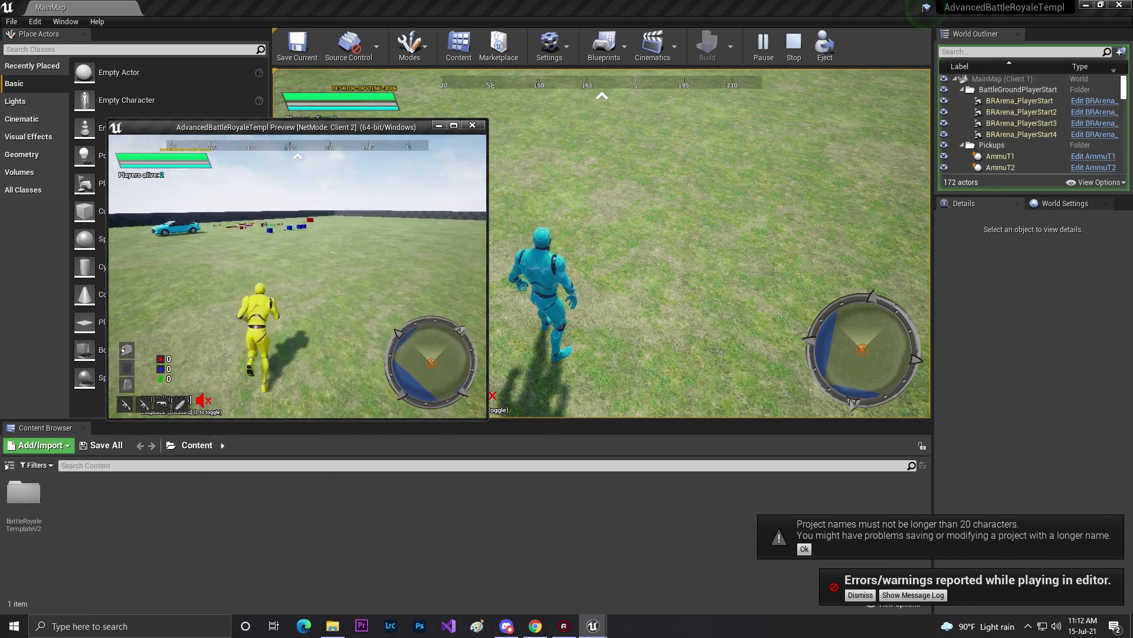
pyautogui.press('w')
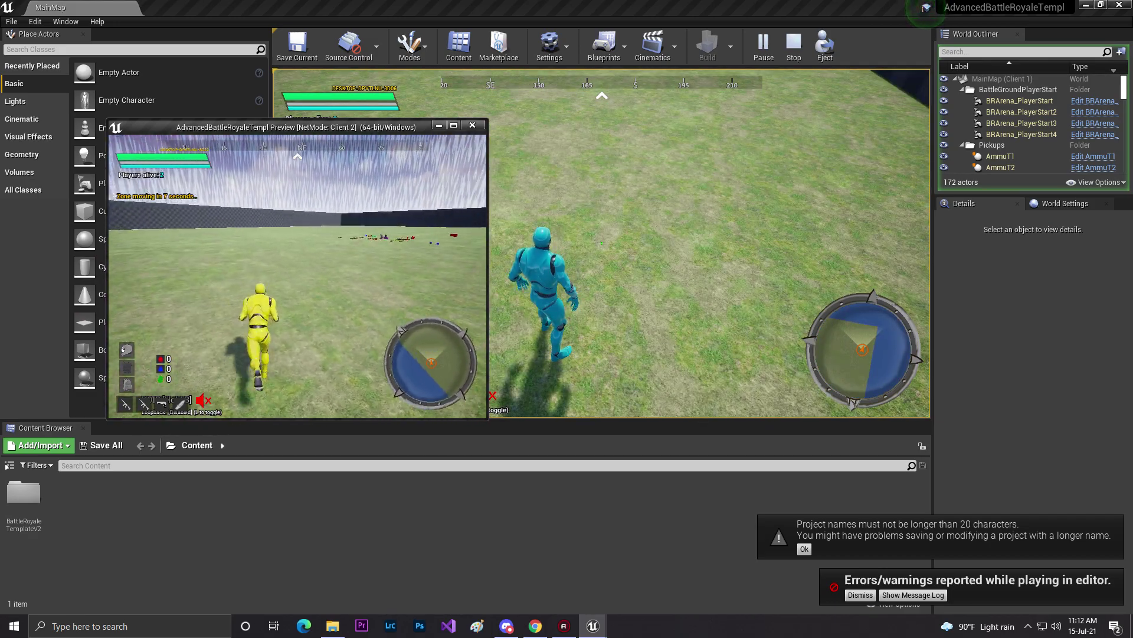
pyautogui.press('w')
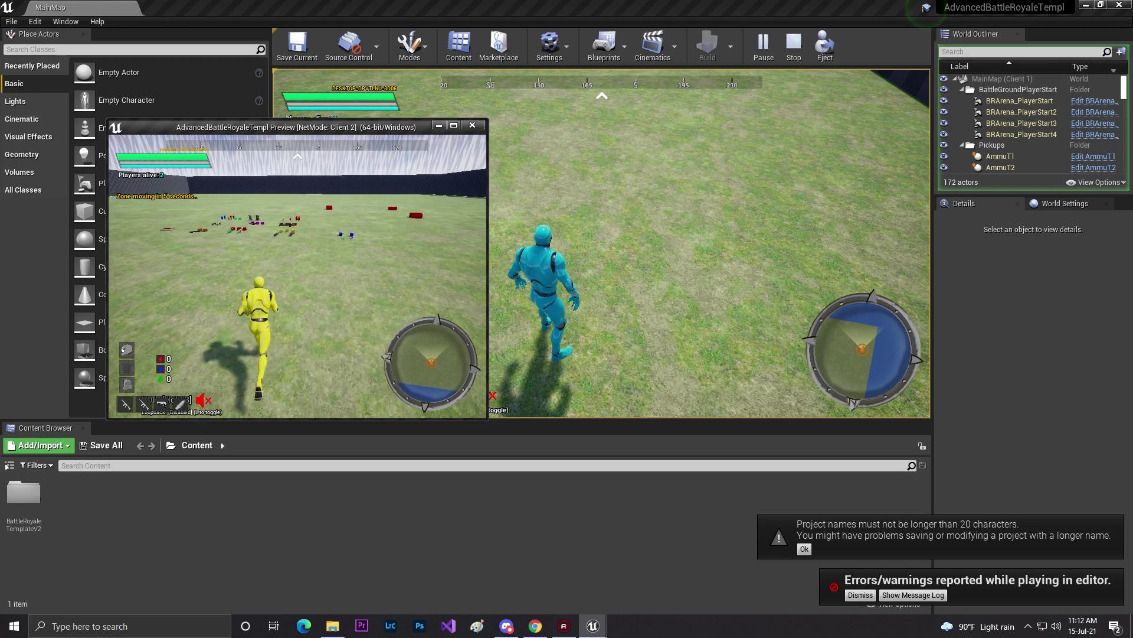
pyautogui.press('w')
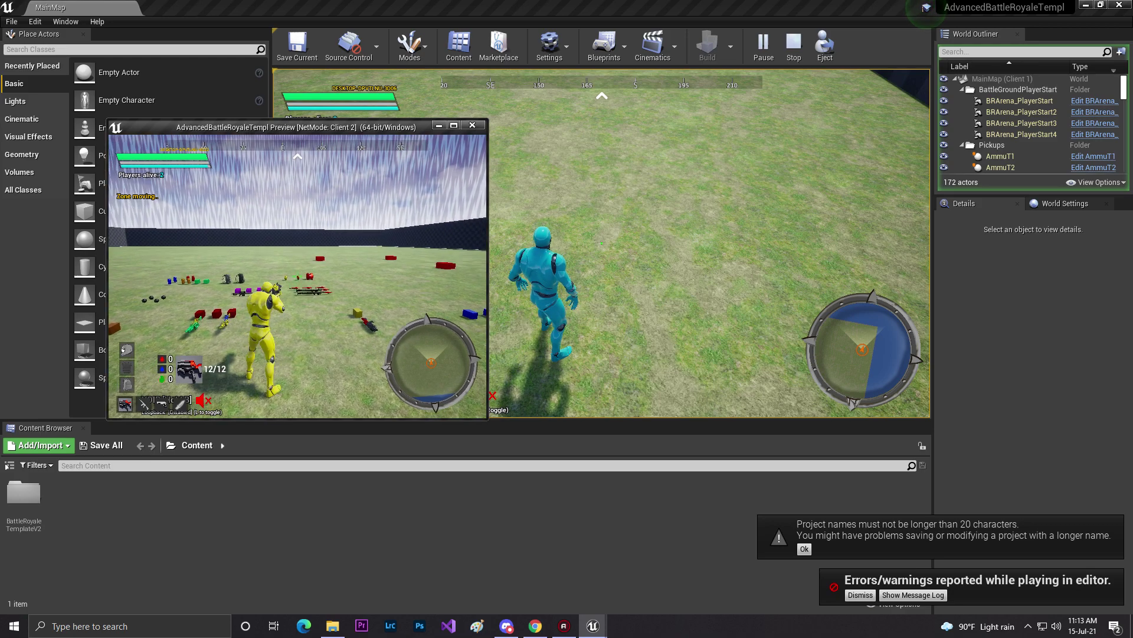
# Run the armed Client 2 character past the pickups and car to the other player and shoot it with the explosive weapon until it dies.
pyautogui.press('d')
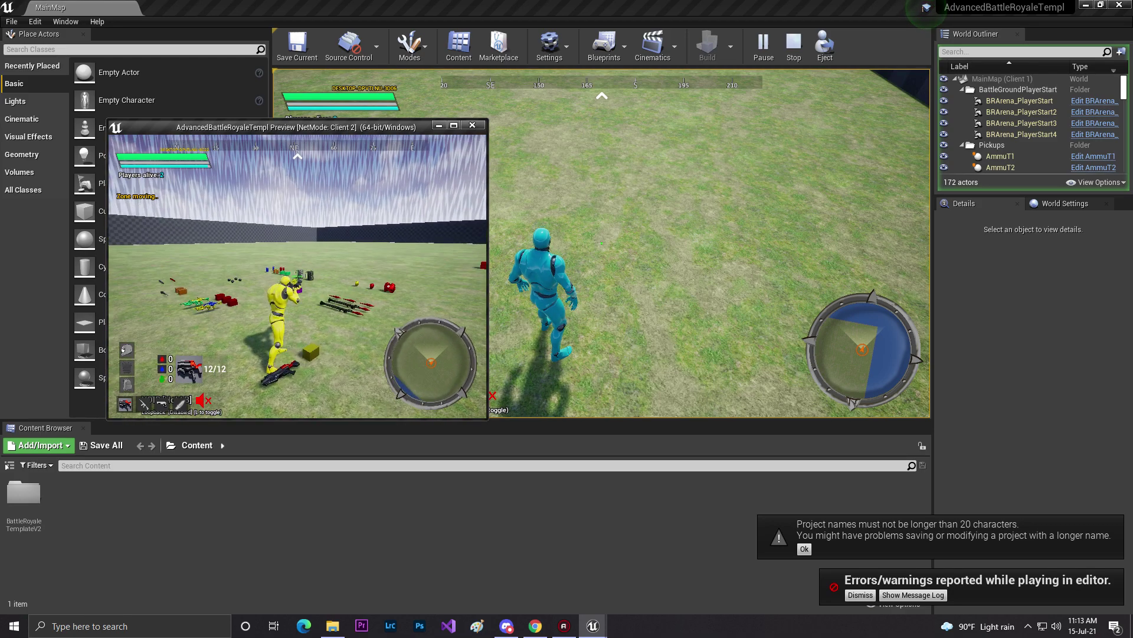
pyautogui.press('a')
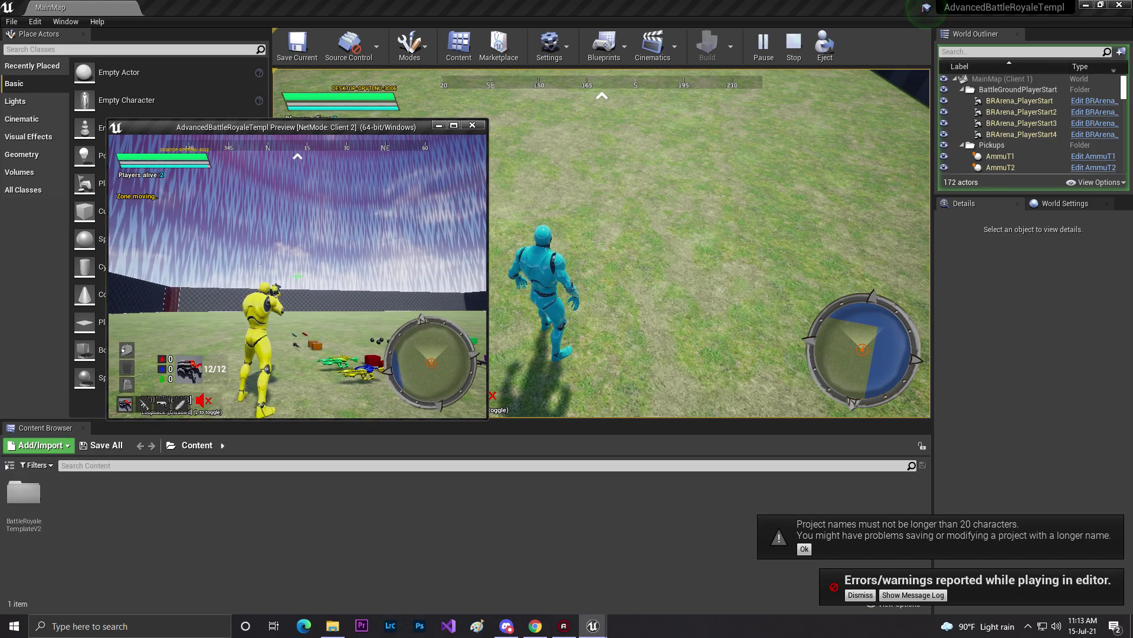
pyautogui.press('w')
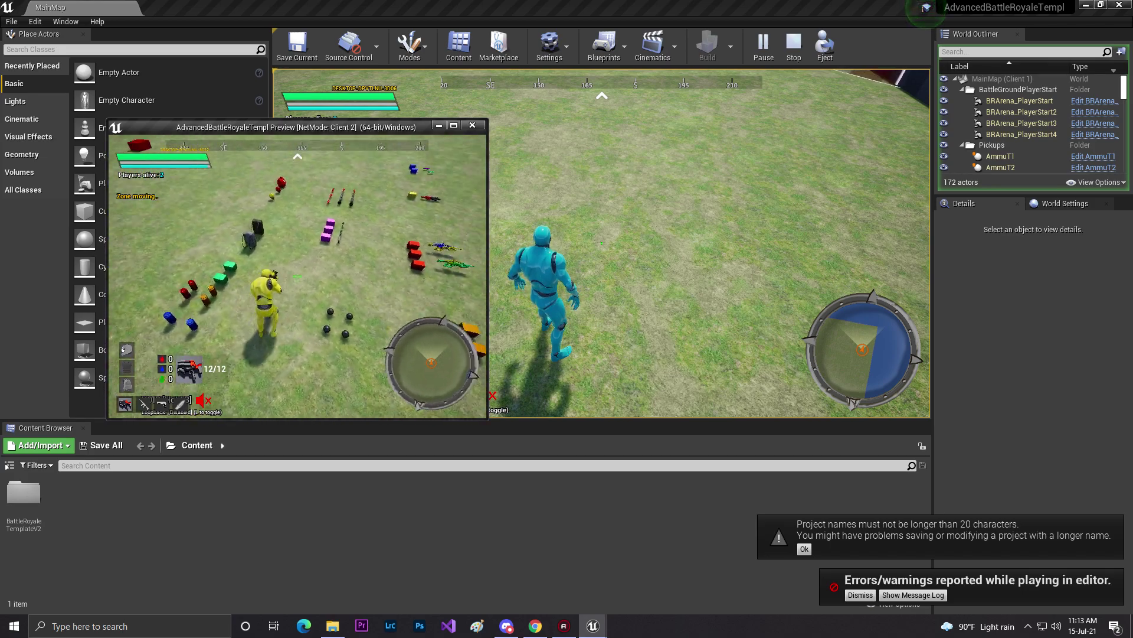
pyautogui.press('w')
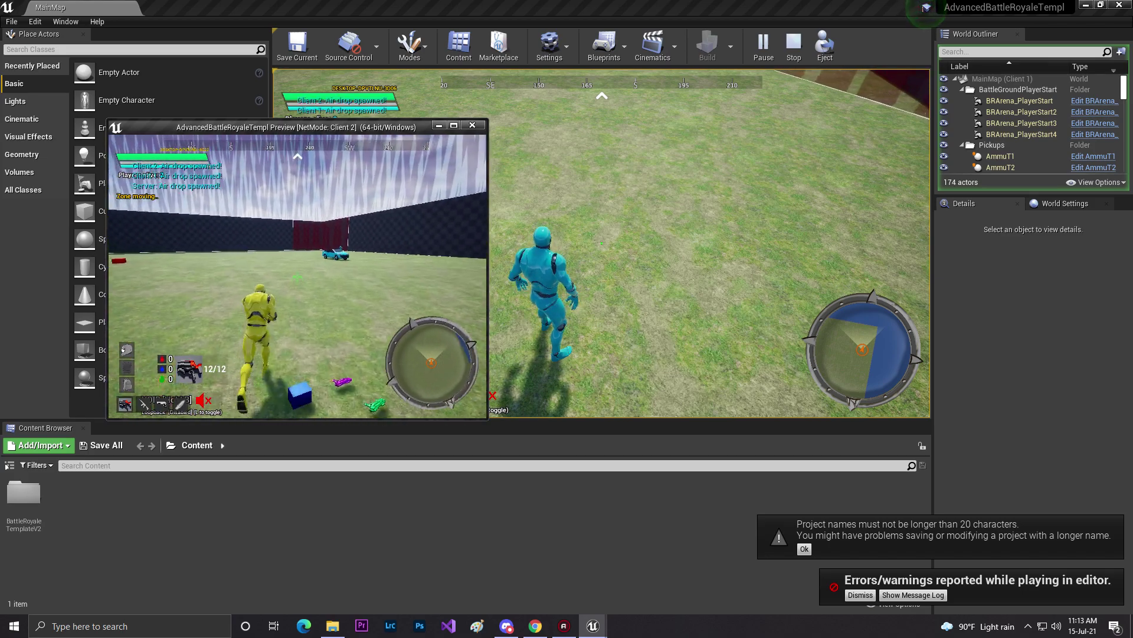
pyautogui.press('w')
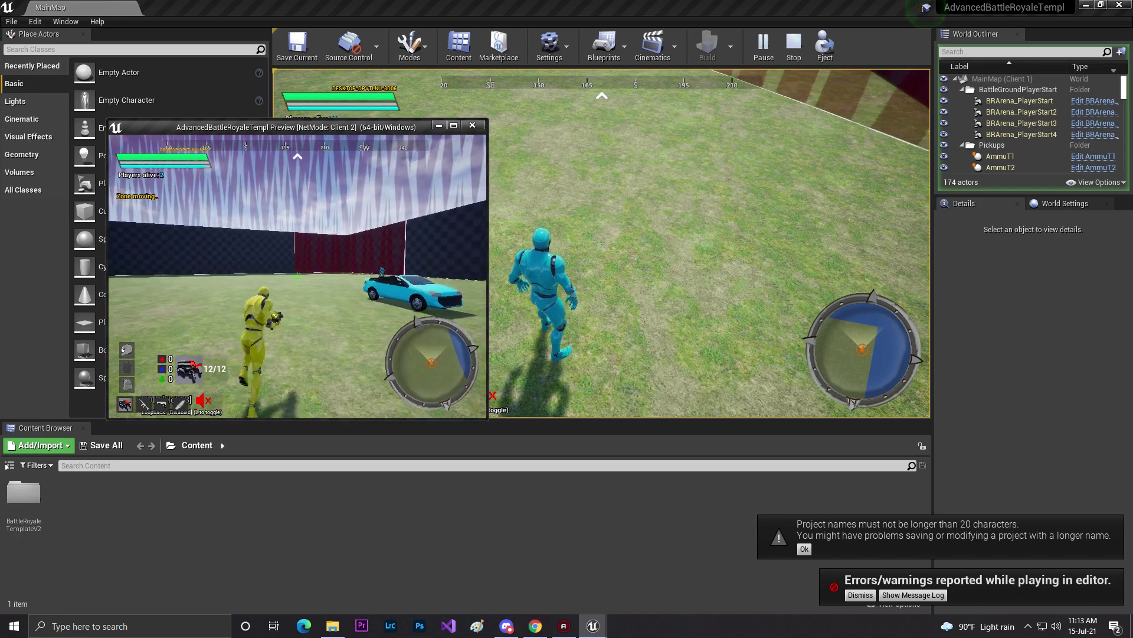
pyautogui.press('w')
pyautogui.click(297, 276)
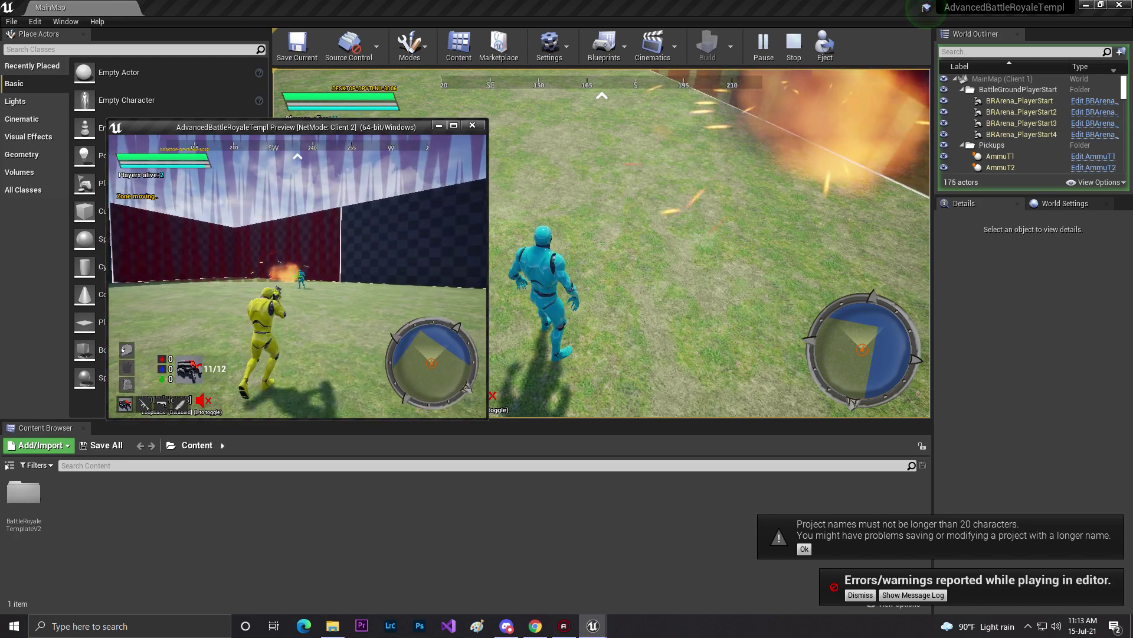
pyautogui.press('w')
pyautogui.click(297, 276)
pyautogui.click(297, 276)
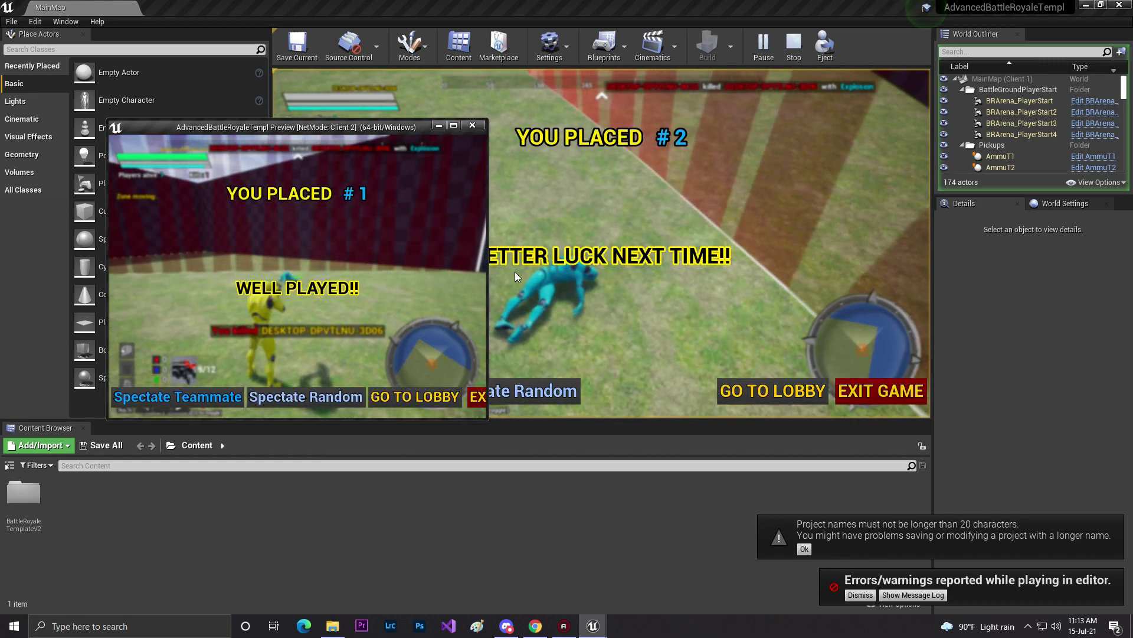
# Return both clients from the match results screen to the lobby.
pyautogui.click(745, 393)
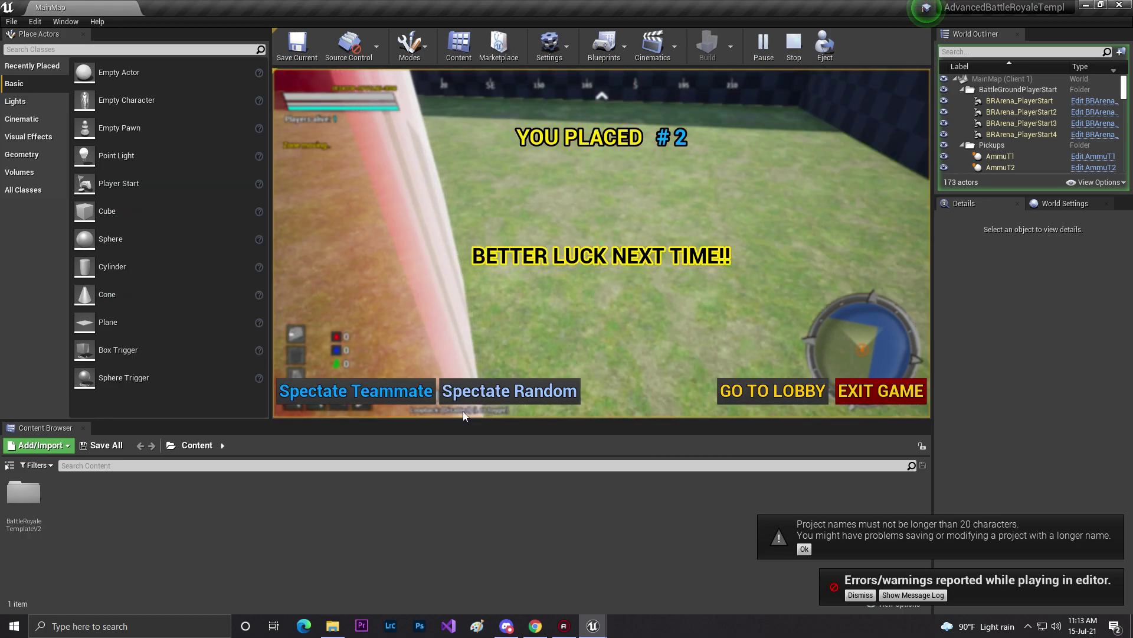
pyautogui.moveTo(590, 620)
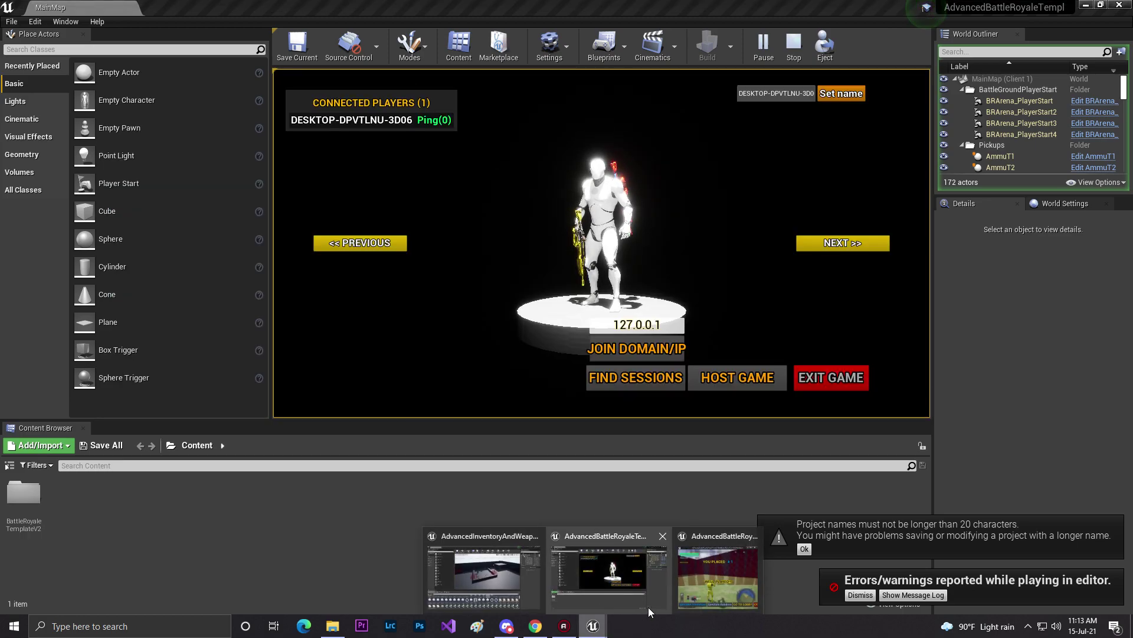
pyautogui.click(705, 566)
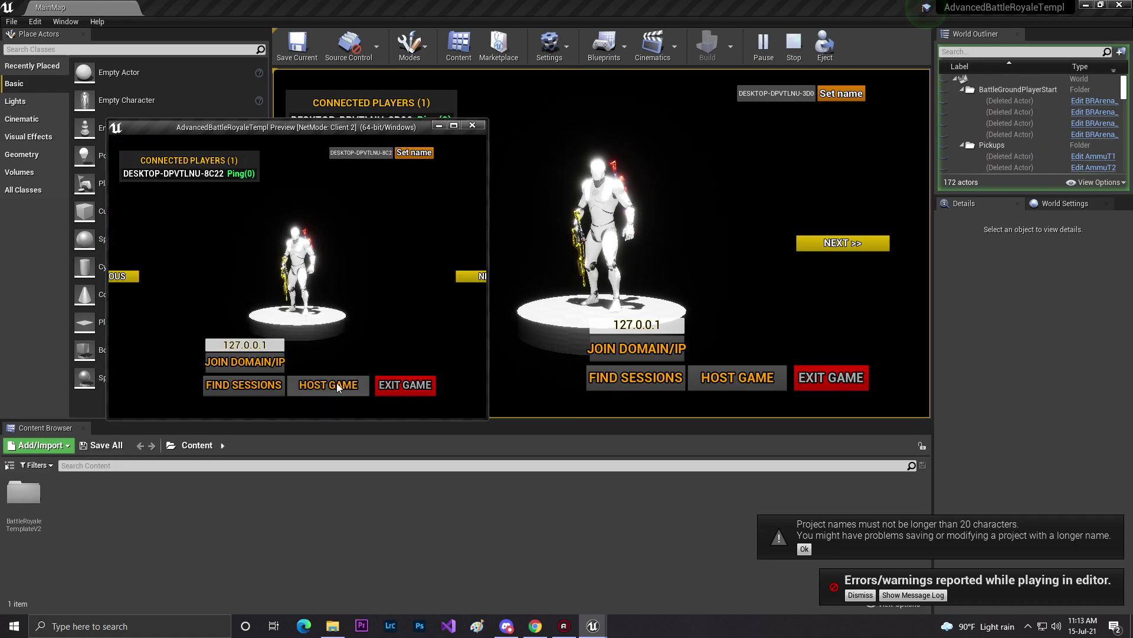
# Host a game from Client 1's lobby with Solo mode, 2 max players and the Small (Teleport) map.
pyautogui.click(723, 376)
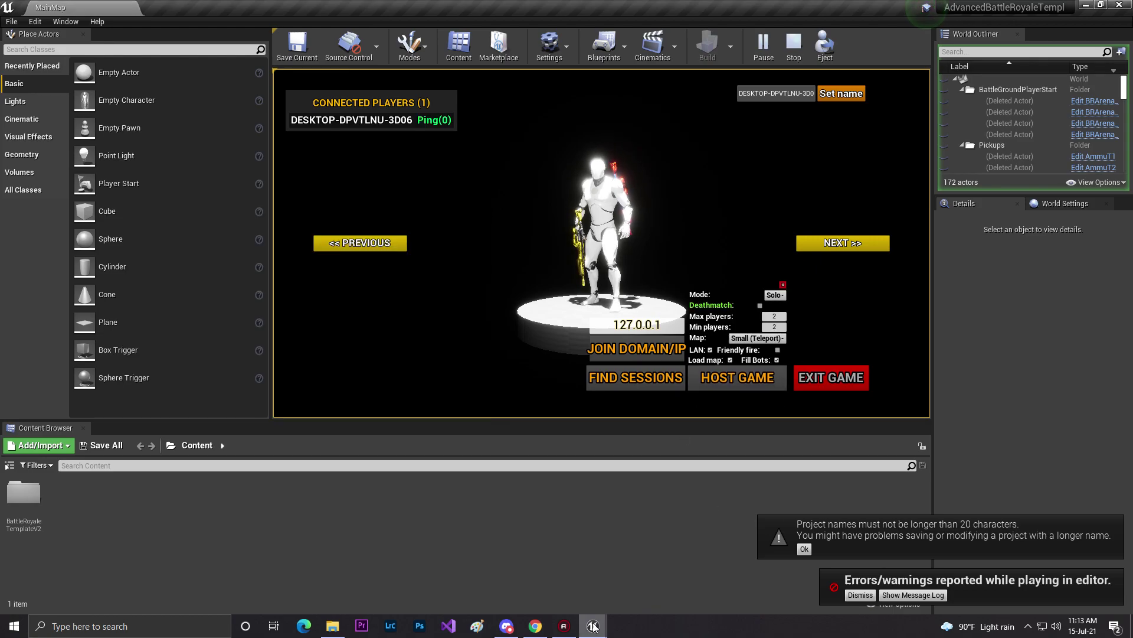
pyautogui.moveTo(593, 627)
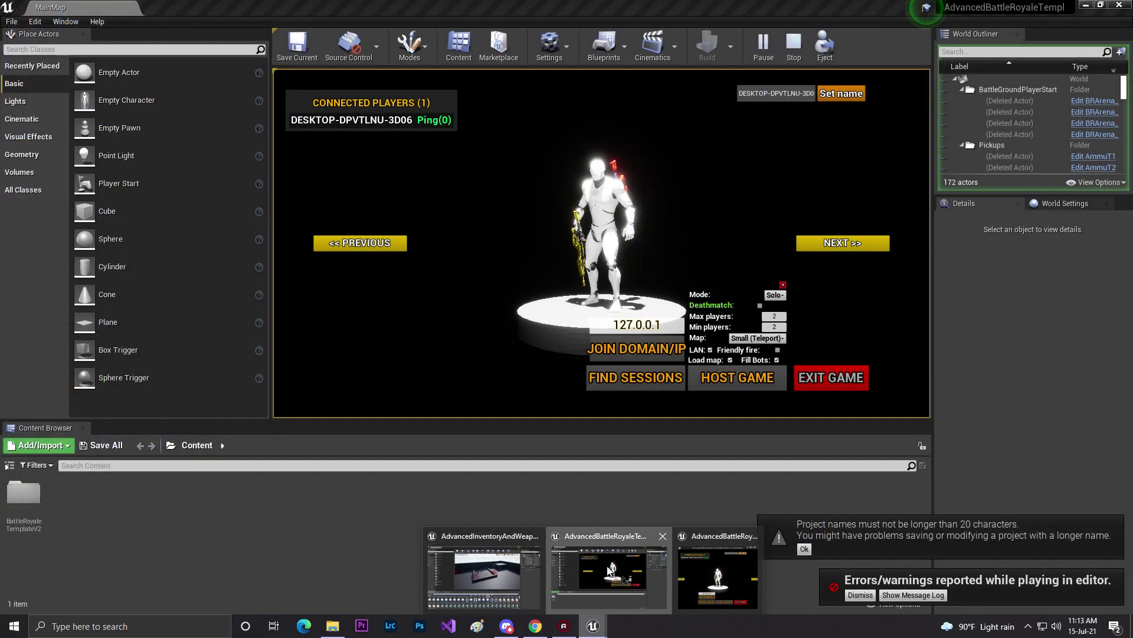
pyautogui.click(686, 600)
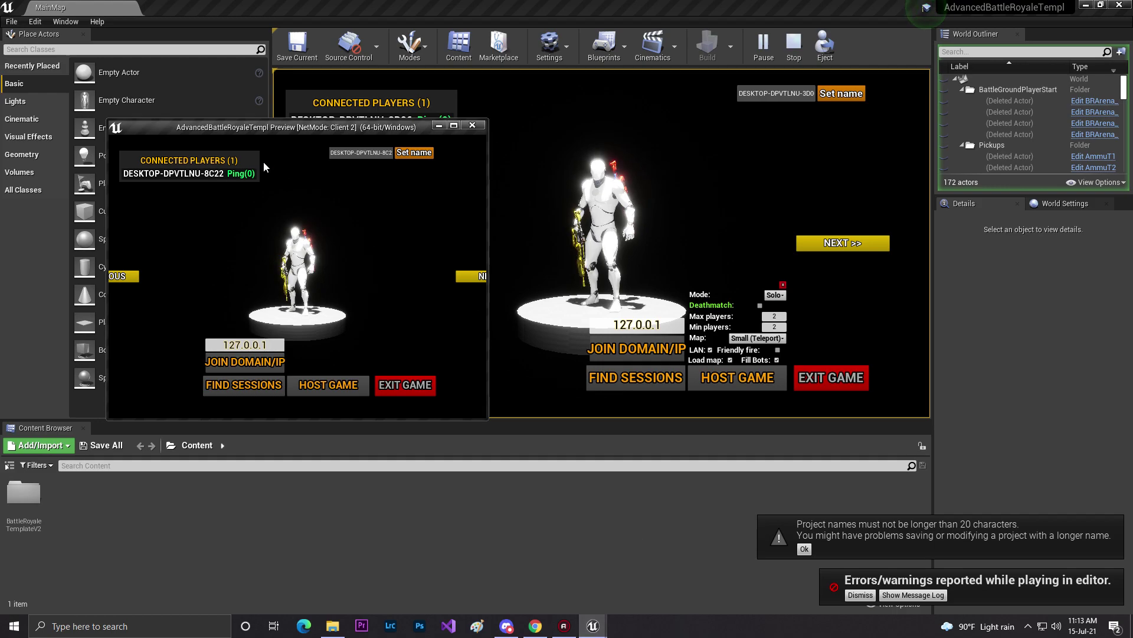
pyautogui.click(731, 378)
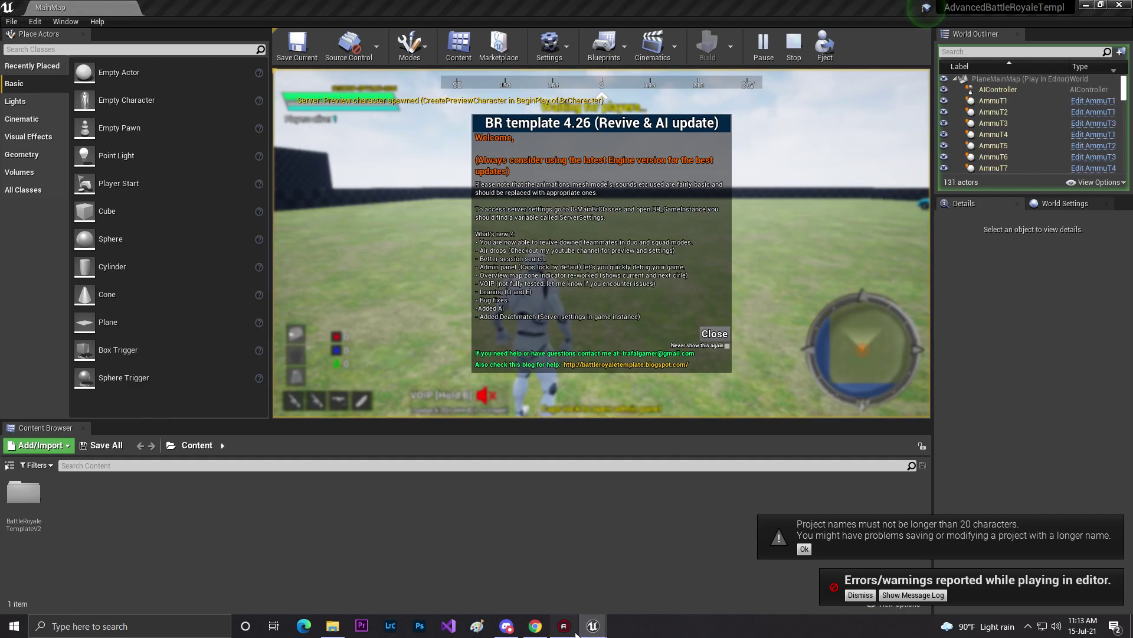
# Bring the Client 2 window forward, move it clear of Client 1's welcome message, and close that message.
pyautogui.click(564, 626)
pyautogui.moveTo(593, 627)
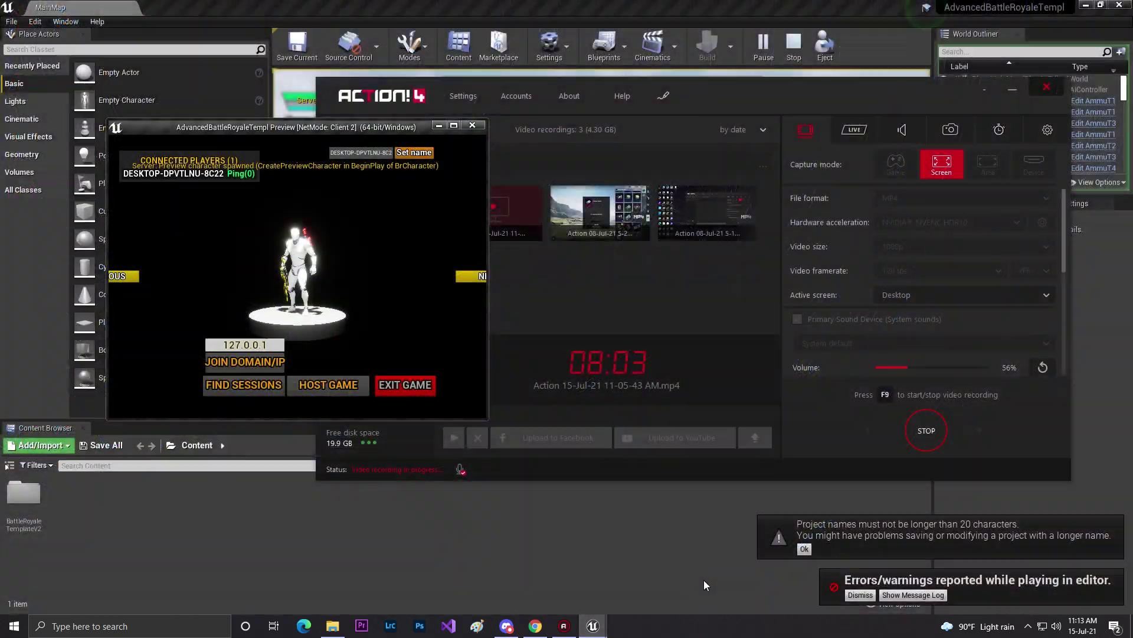
pyautogui.click(704, 579)
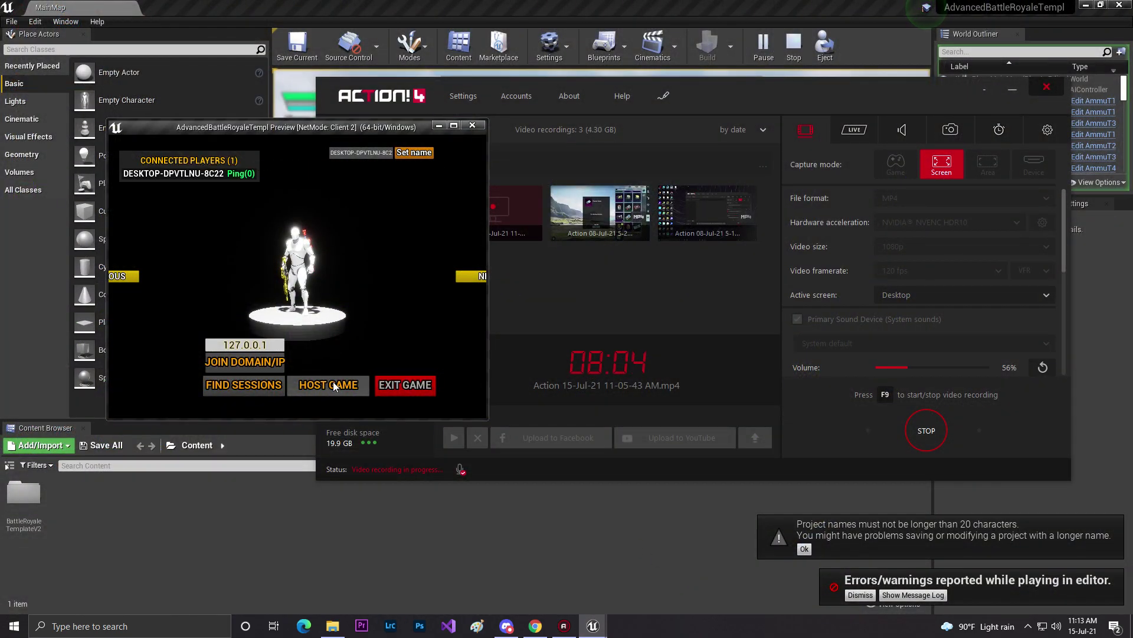
pyautogui.click(1023, 92)
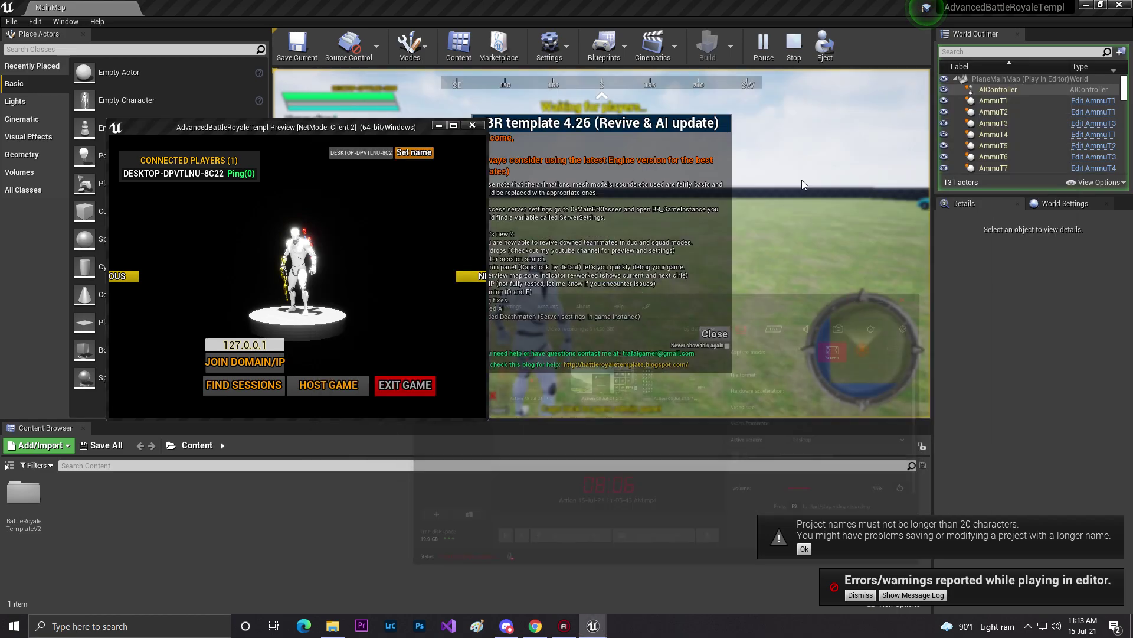
pyautogui.moveTo(409, 132); pyautogui.dragTo(355, 182)
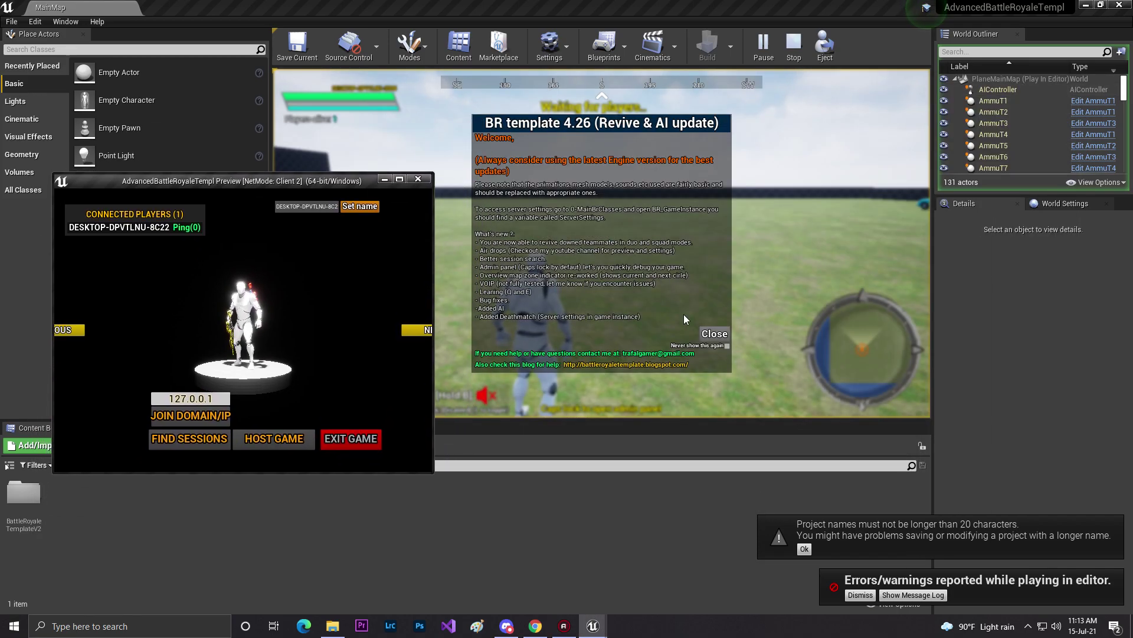
pyautogui.click(714, 333)
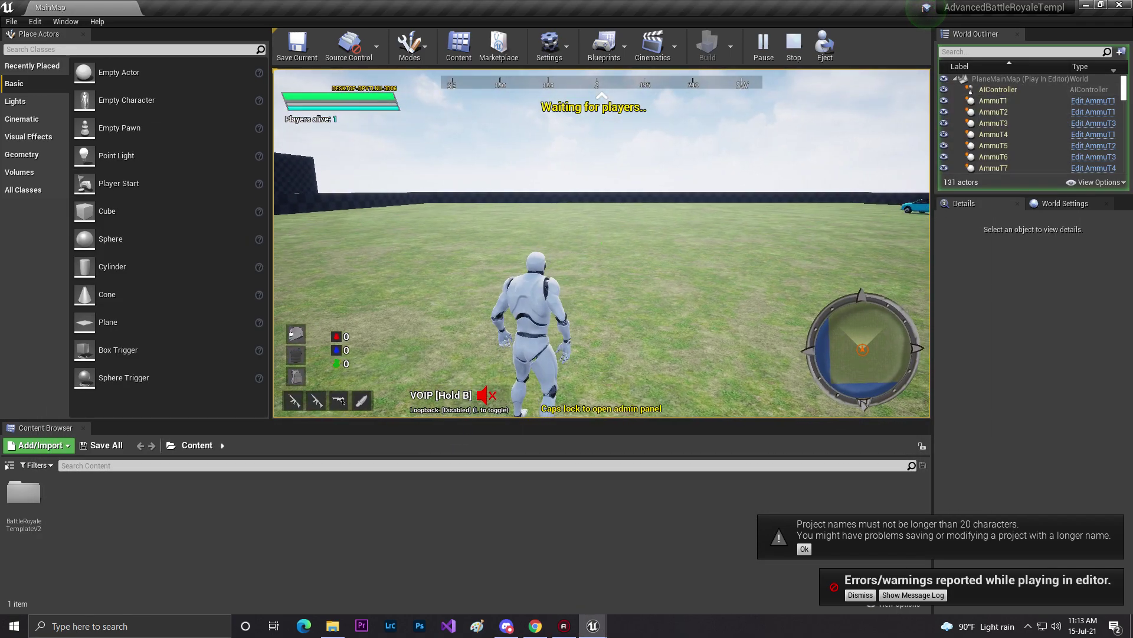
# Host a game from Client 2's lobby with the preset options, close its welcome message, and run the character forward.
pyautogui.press('super')
pyautogui.moveTo(592, 626)
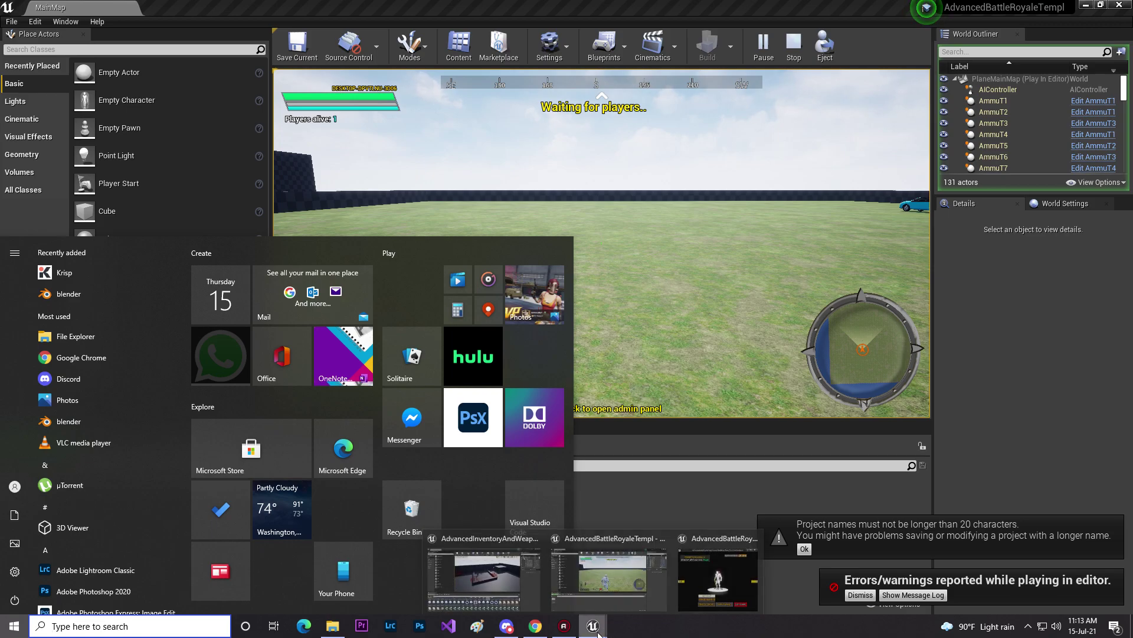
pyautogui.click(711, 577)
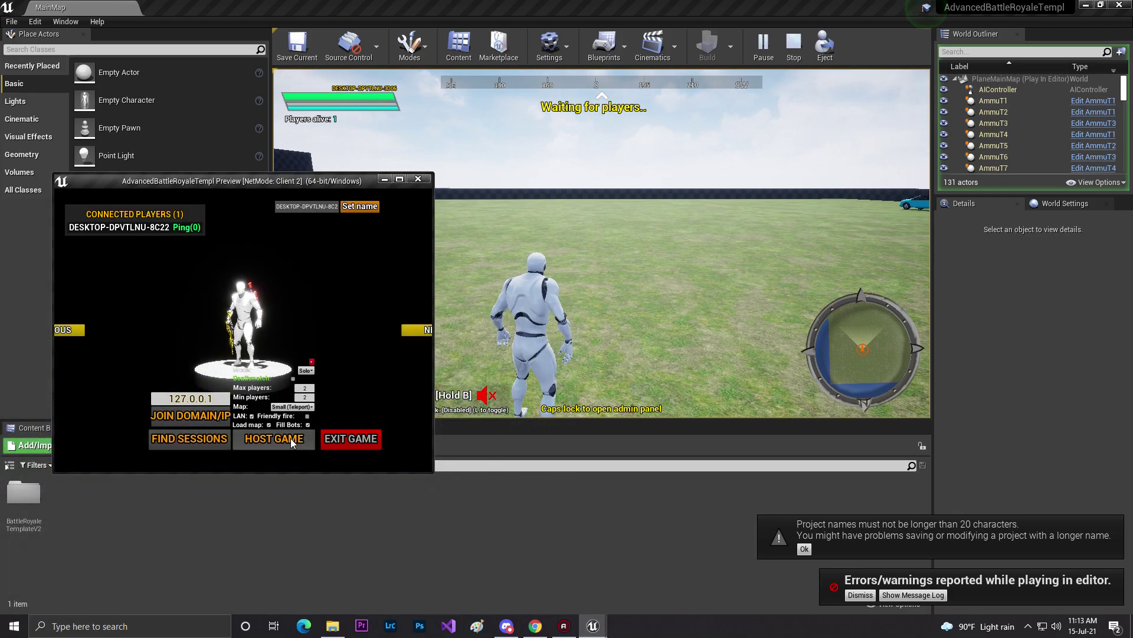
pyautogui.click(292, 442)
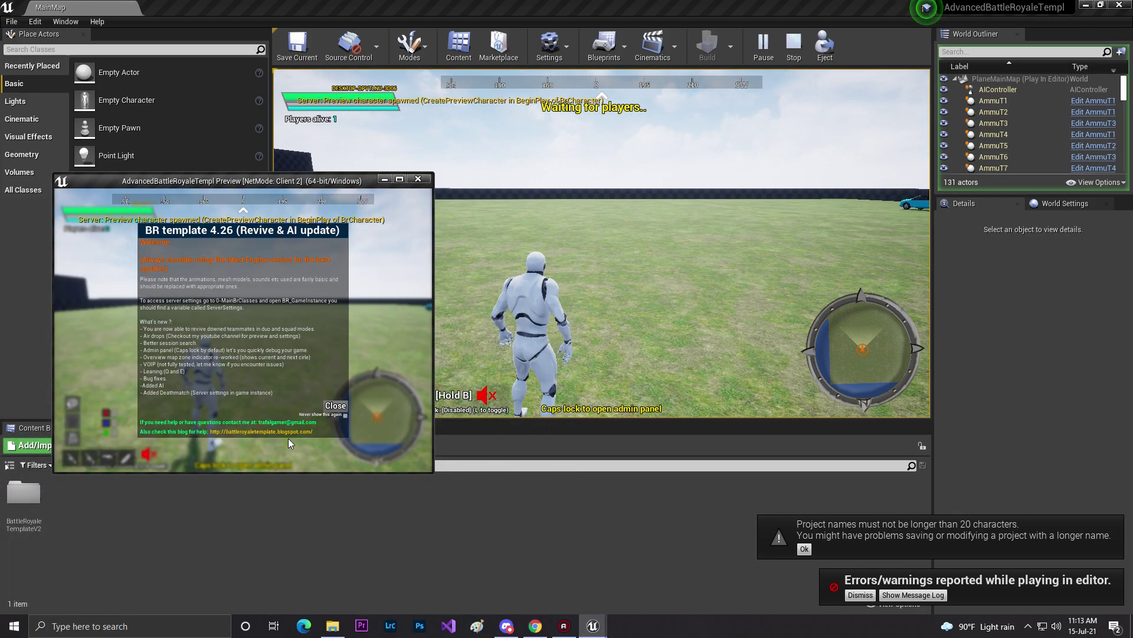
pyautogui.click(334, 407)
pyautogui.press('w')
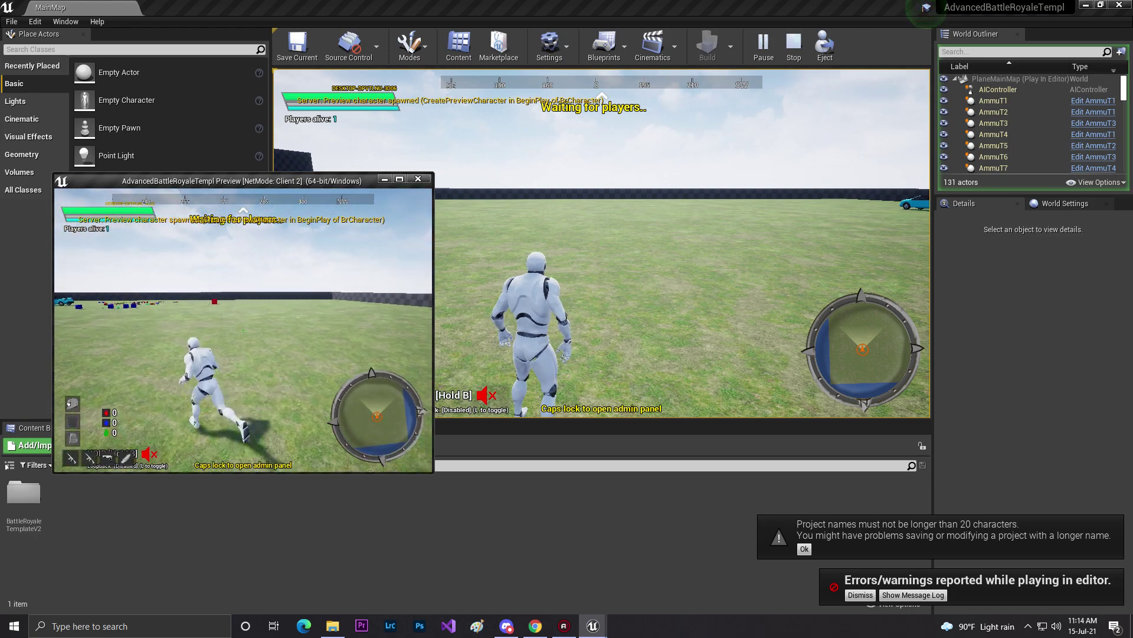
# End the play session with the hosted games and close the Message Log window.
pyautogui.press('Escape')
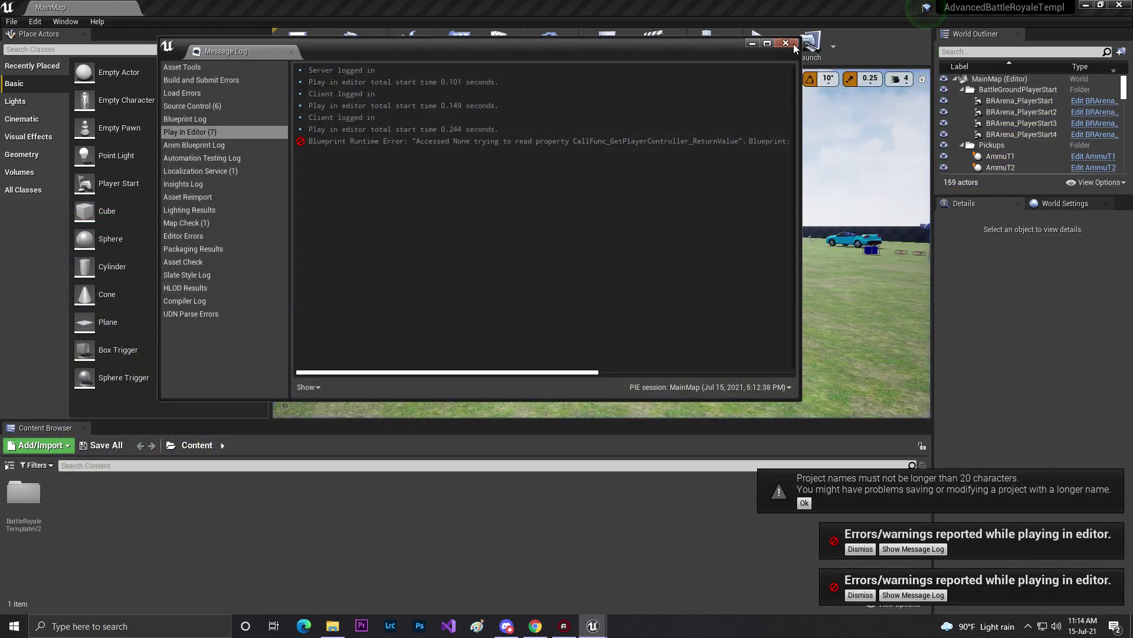
pyautogui.click(792, 43)
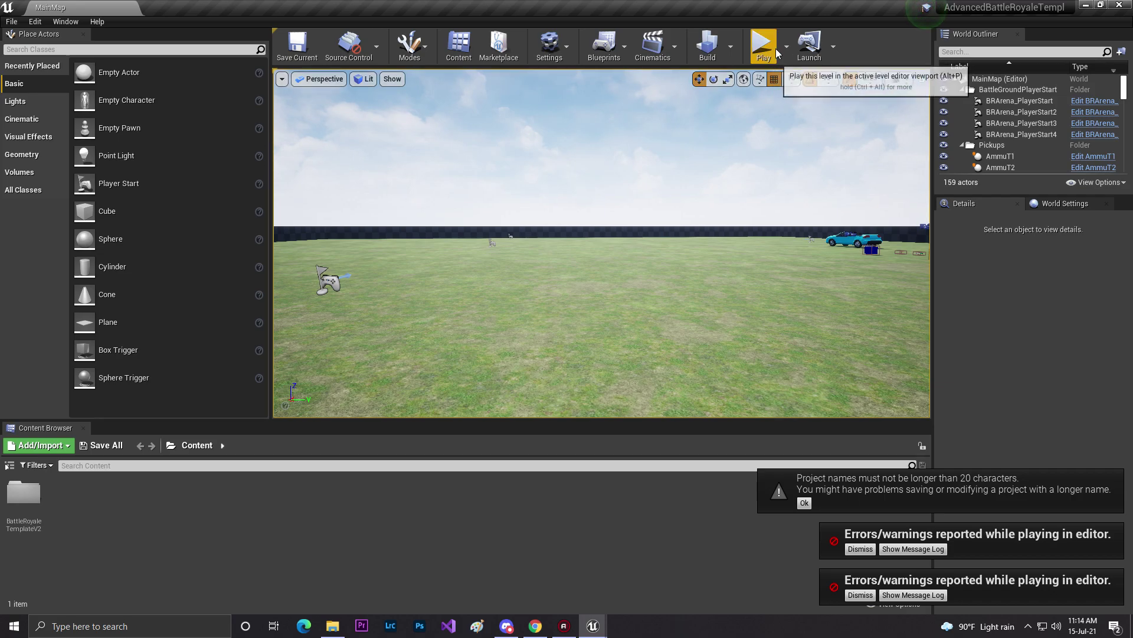
pyautogui.click(776, 52)
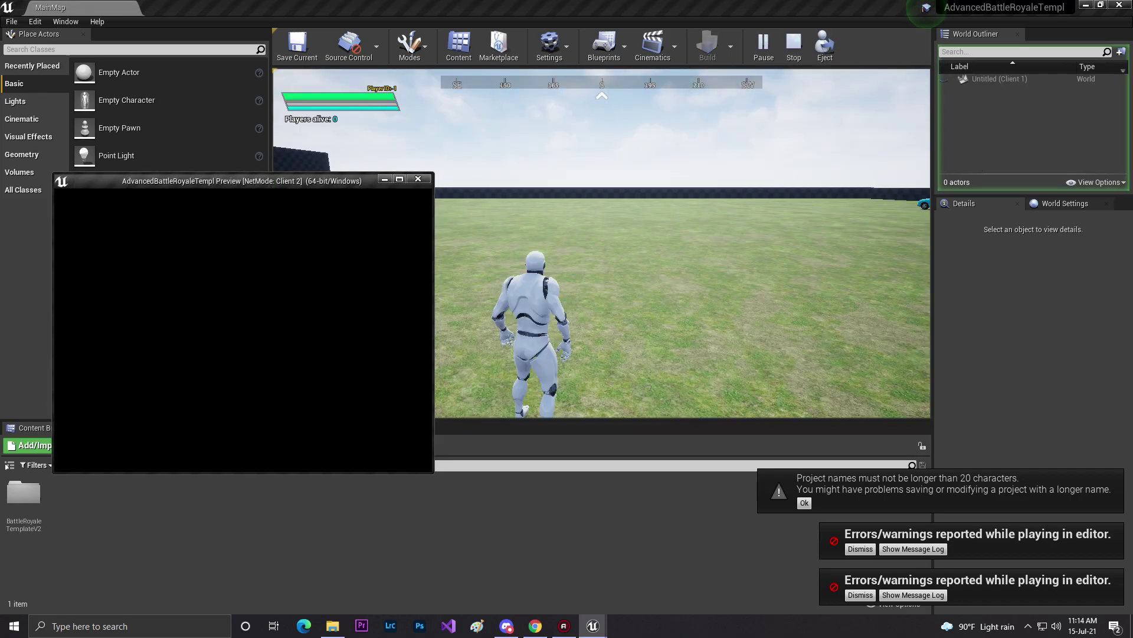
pyautogui.press('Escape')
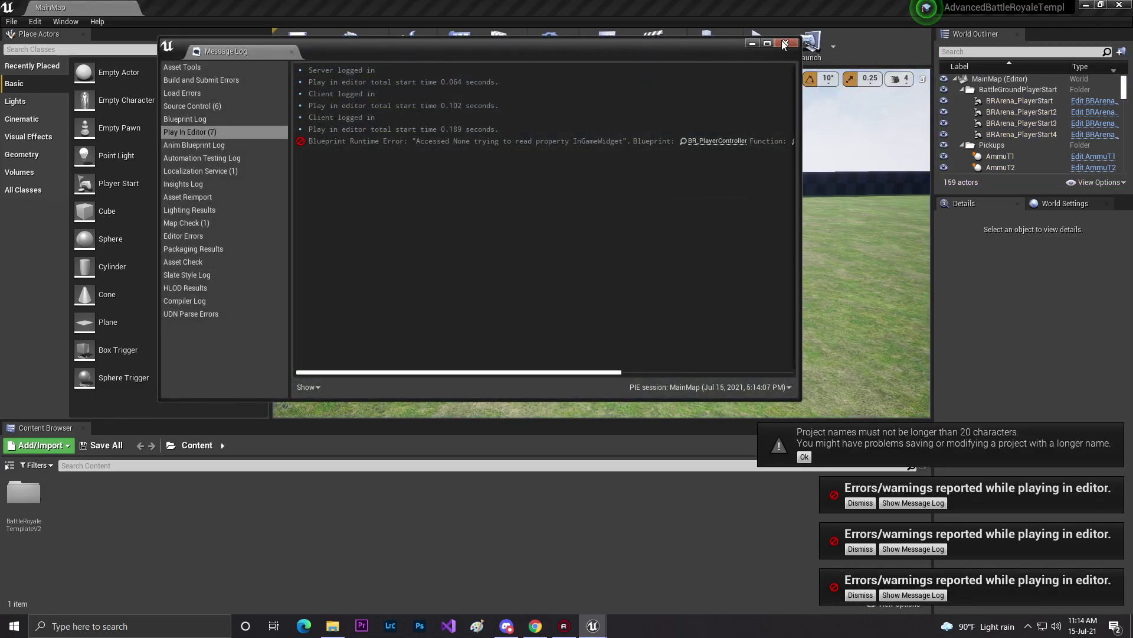
pyautogui.click(784, 41)
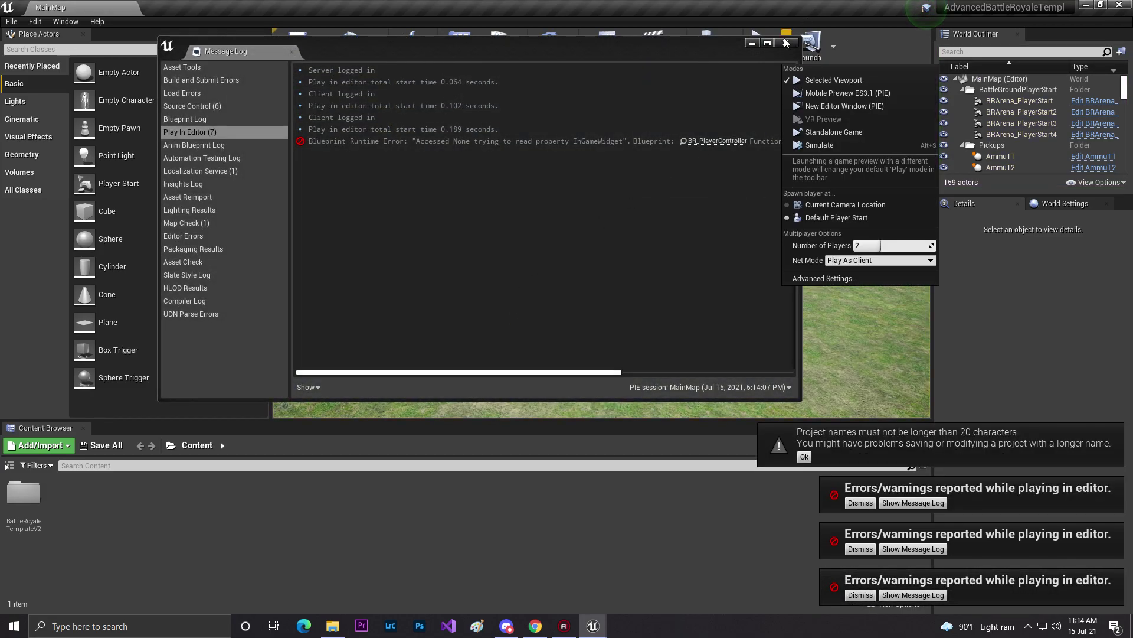
pyautogui.click(795, 47)
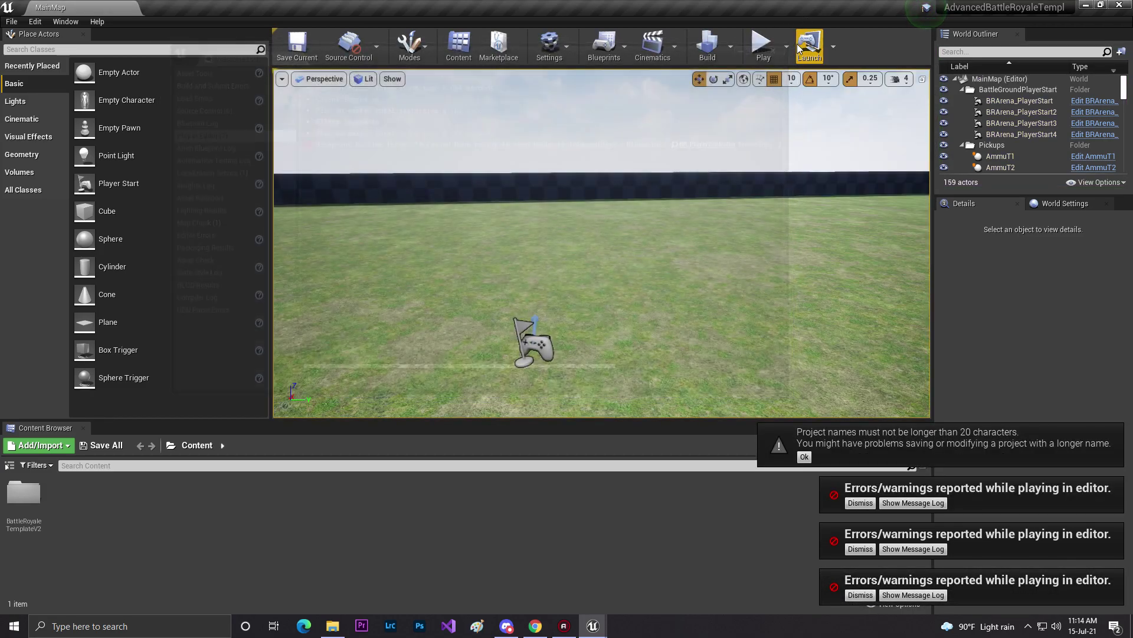
# Fly the editor view over the level to examine the placed pickups and the car.
pyautogui.press('w')
pyautogui.moveTo(602, 244); pyautogui.dragTo(505, 254, button='right')
pyautogui.press('w')
pyautogui.press('s')
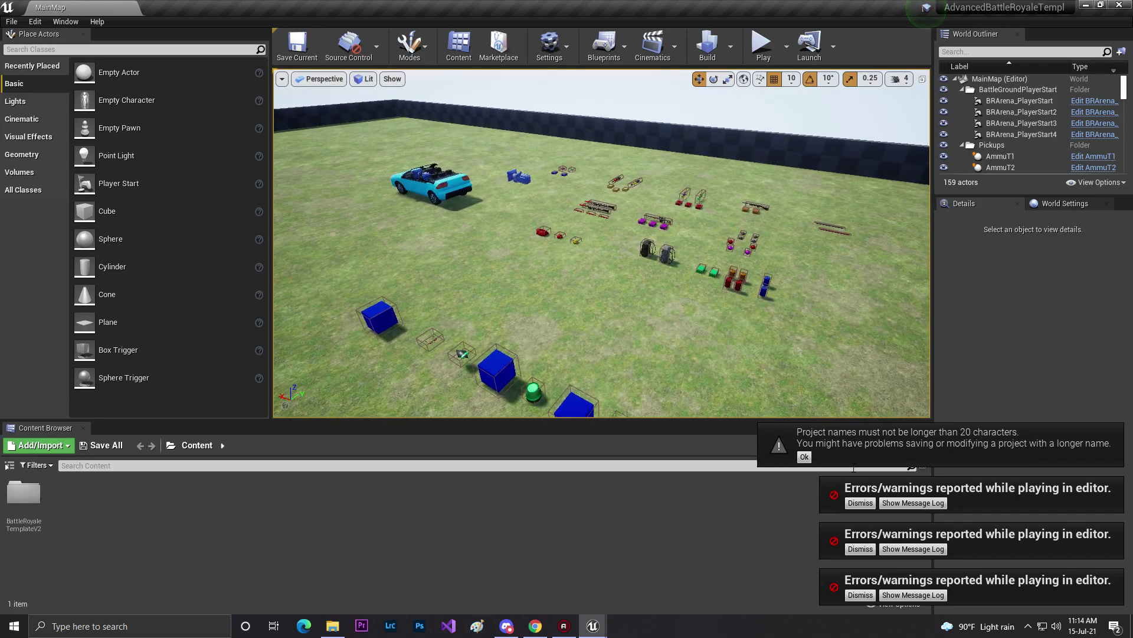
# Dismiss the three play-in-editor error notifications.
pyautogui.click(859, 502)
pyautogui.click(860, 549)
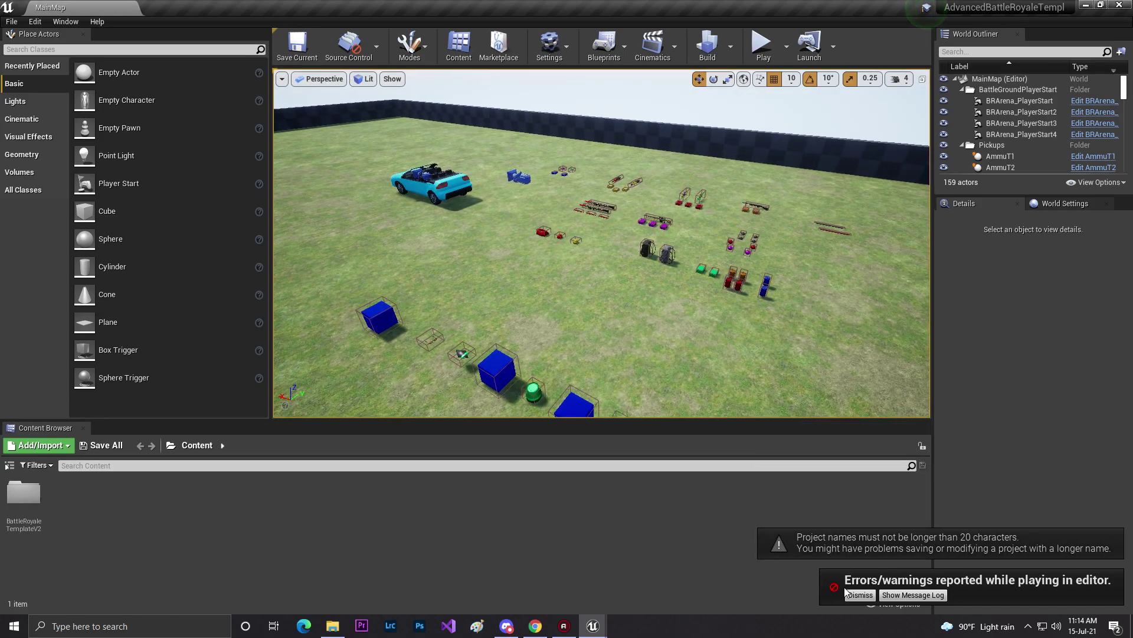
pyautogui.click(860, 594)
# Select the dark BackpackLV1 pickup in the level and locate its blueprint in the Content Browser.
pyautogui.moveTo(709, 355); pyautogui.dragTo(643, 352, button='right')
pyautogui.press('w')
pyautogui.moveTo(555, 245); pyautogui.dragTo(697, 271, button='right')
pyautogui.moveTo(620, 354); pyautogui.dragTo(579, 382, button='right')
pyautogui.press('w')
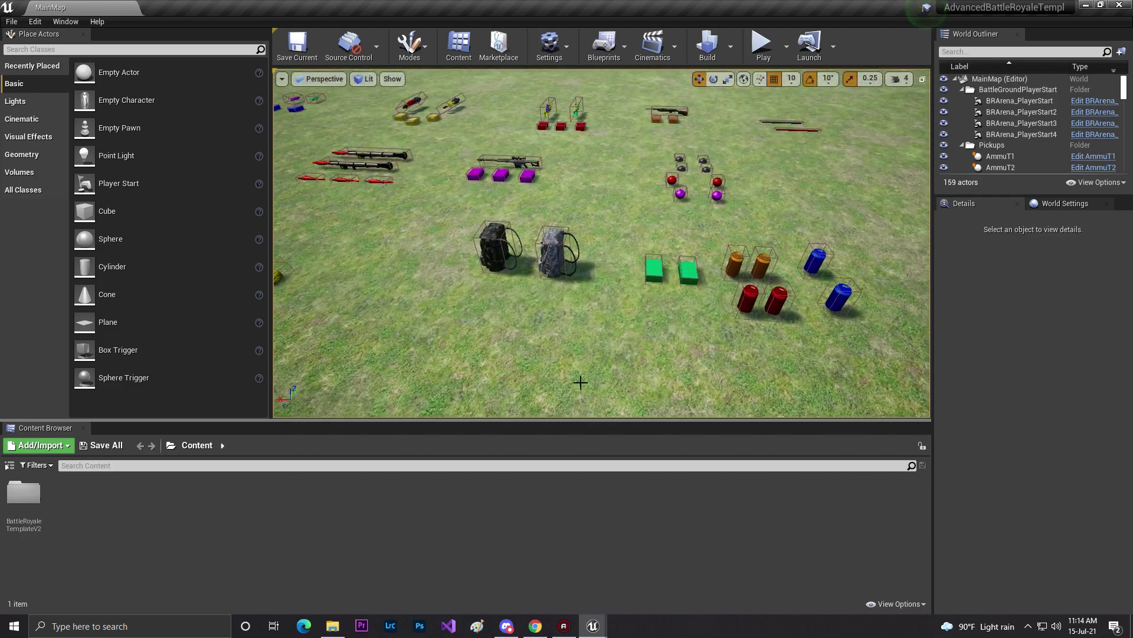
pyautogui.press('w')
pyautogui.moveTo(562, 325); pyautogui.dragTo(654, 310, button='right')
pyautogui.click(653, 310)
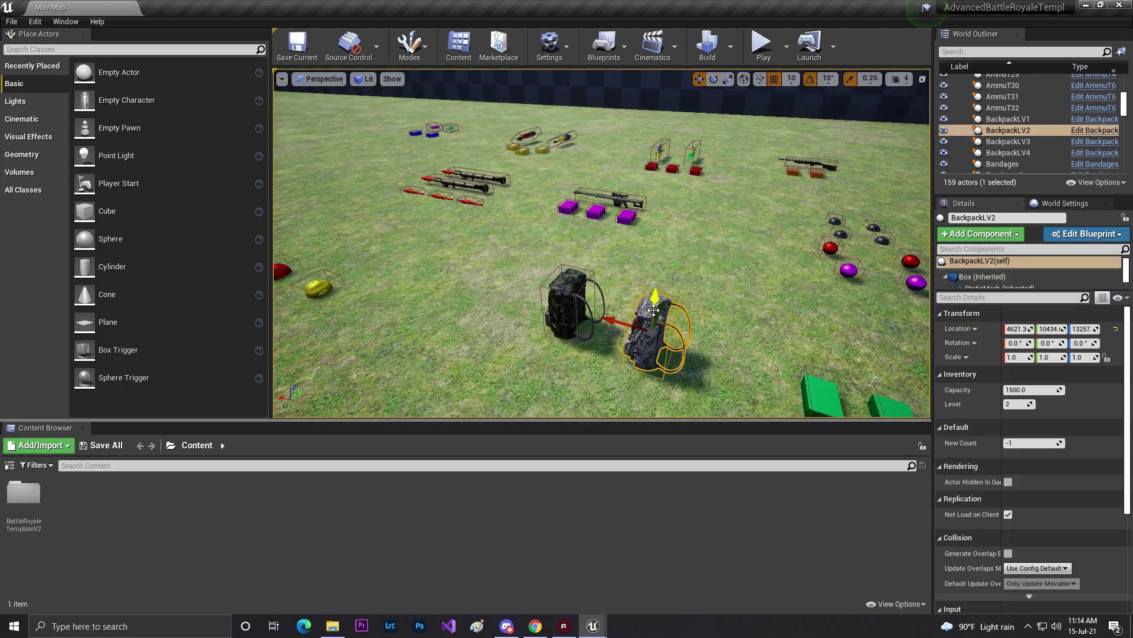
pyautogui.click(563, 293)
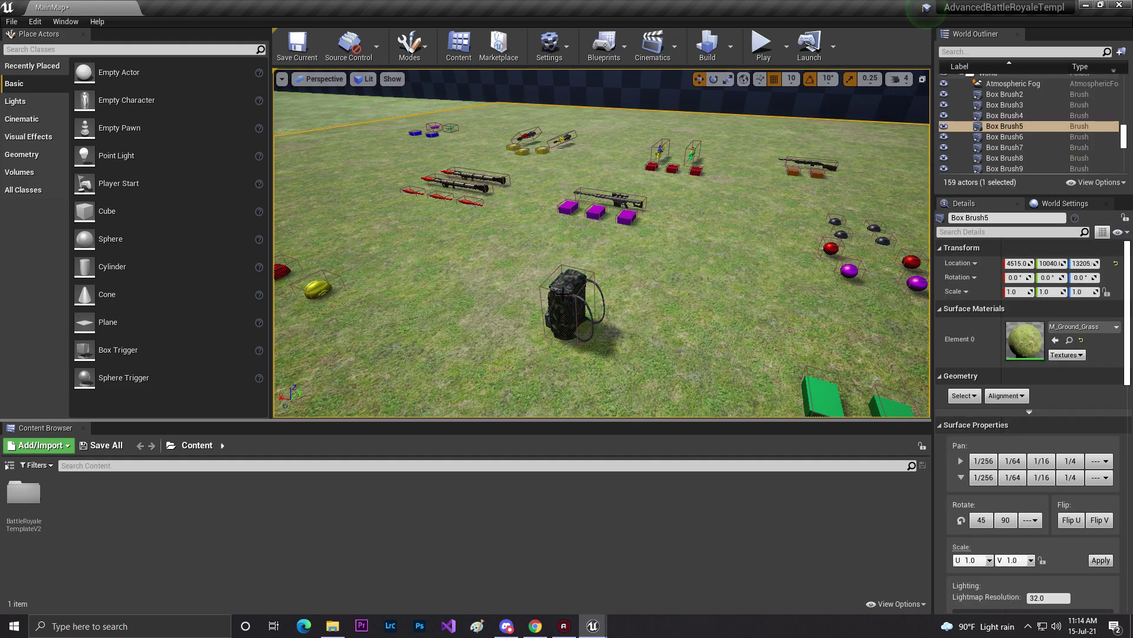
pyautogui.hotkey('ctrl', 'b')
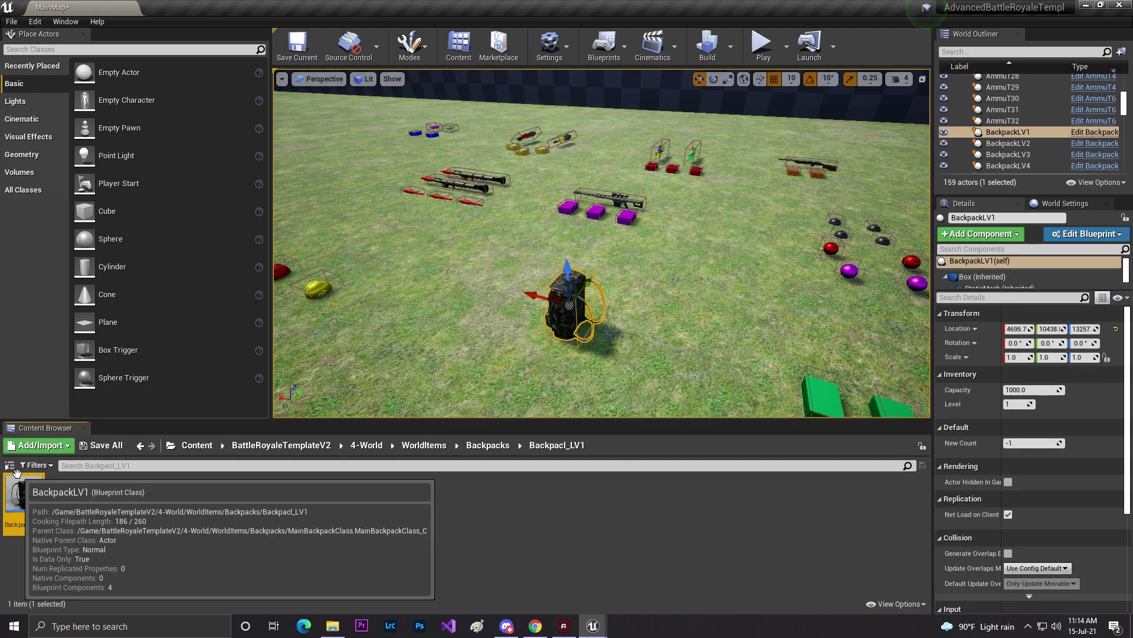
# Open the BackpackLV1 blueprint in the full Blueprint editor and select its Parent: ActorBeginOverlap node.
pyautogui.doubleClick(30, 482)
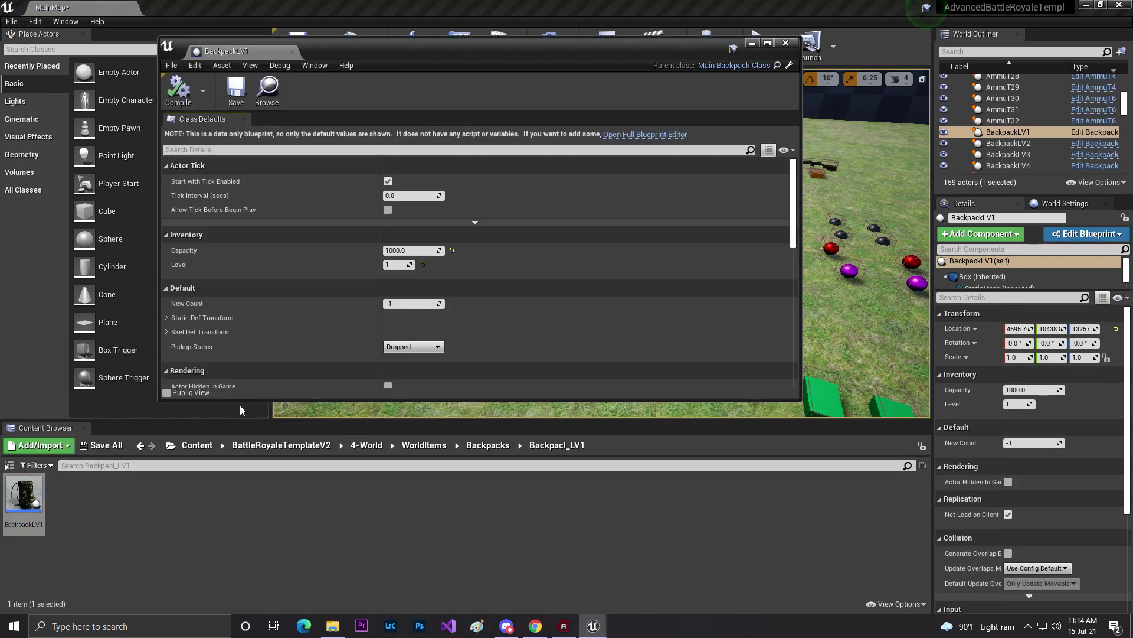
pyautogui.click(649, 135)
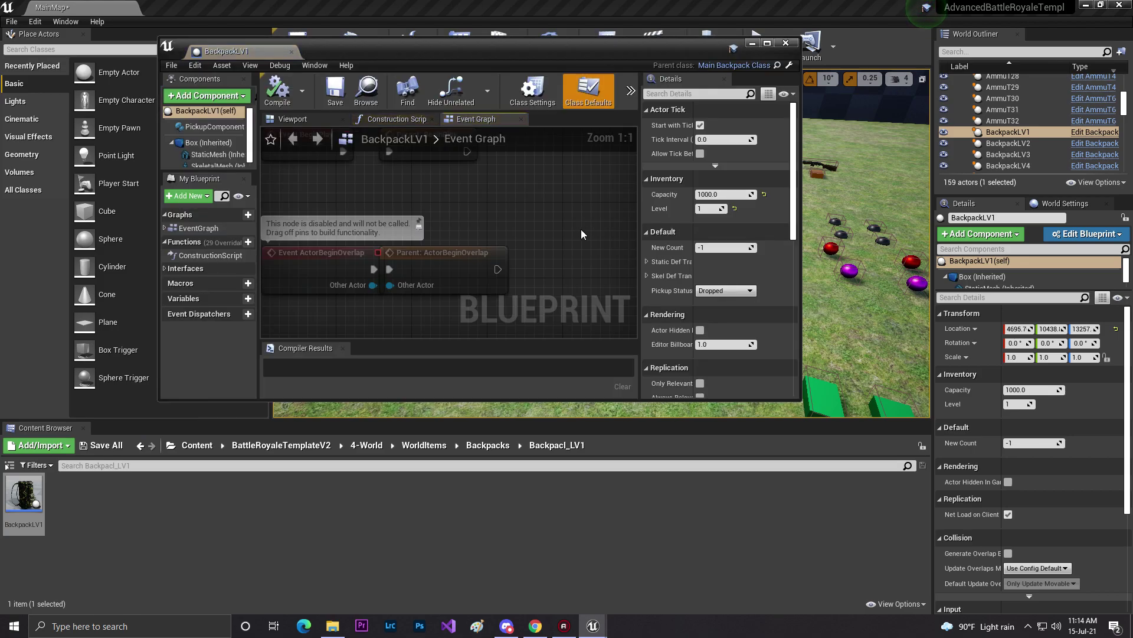
pyautogui.click(440, 259)
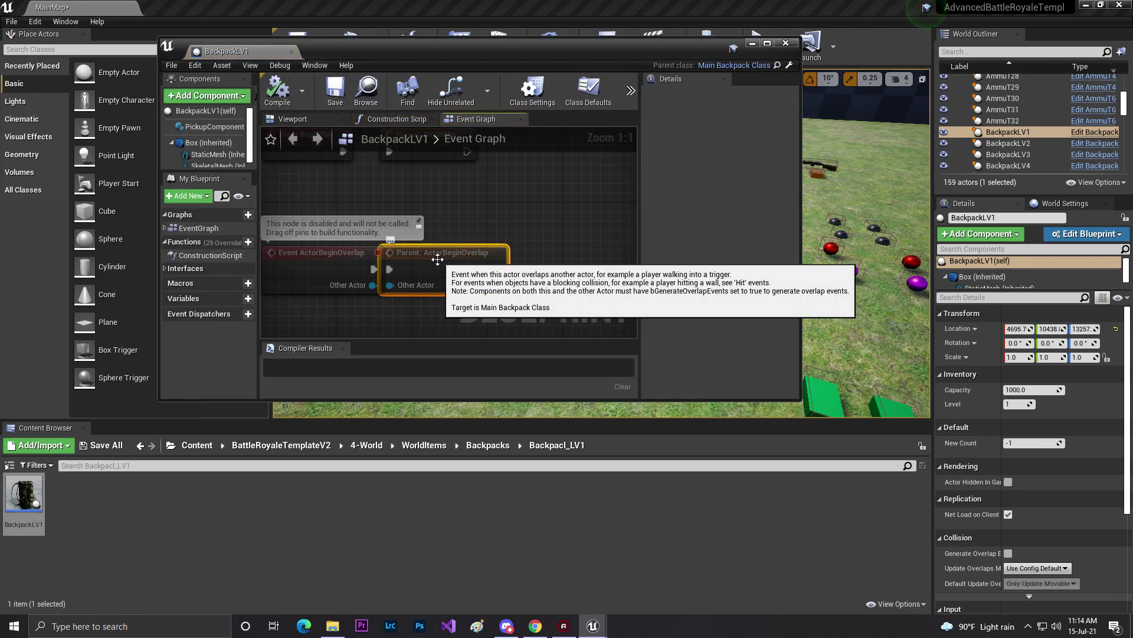
# Locate the parent MainBackpackClass, open it in a maximized editor window and select its Parent: BeginPlay node.
pyautogui.click(777, 66)
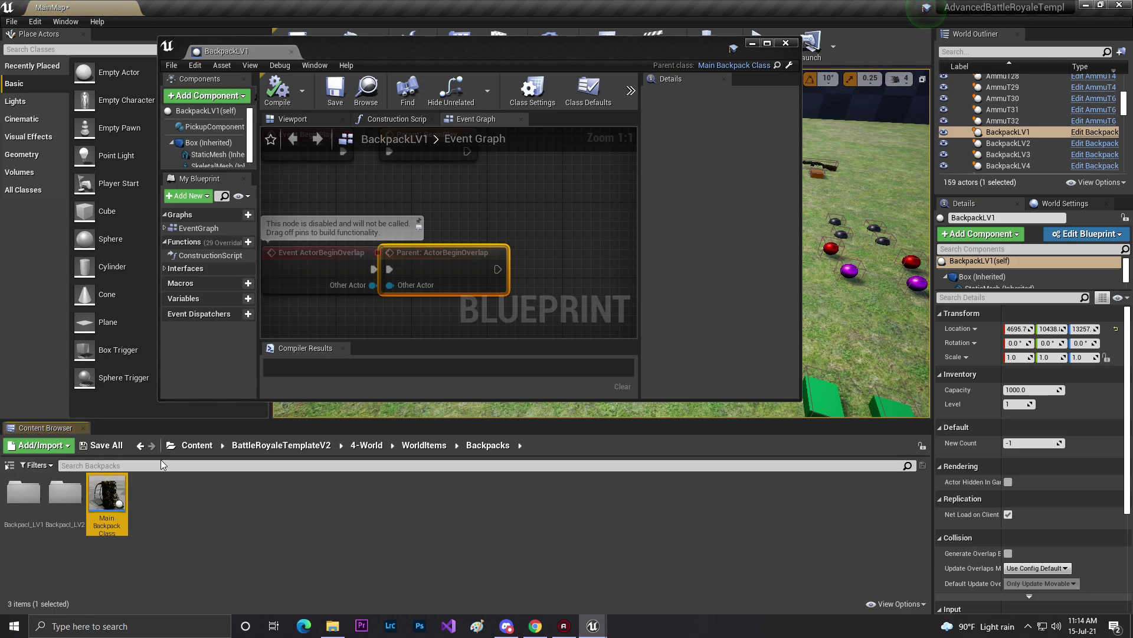
pyautogui.doubleClick(107, 490)
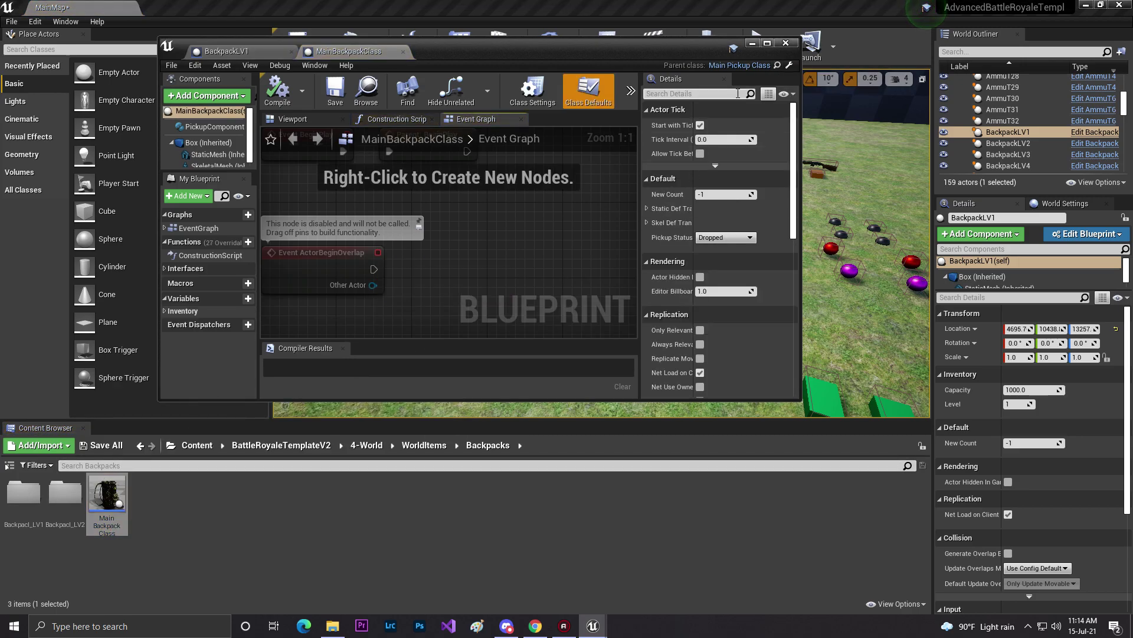
pyautogui.click(767, 43)
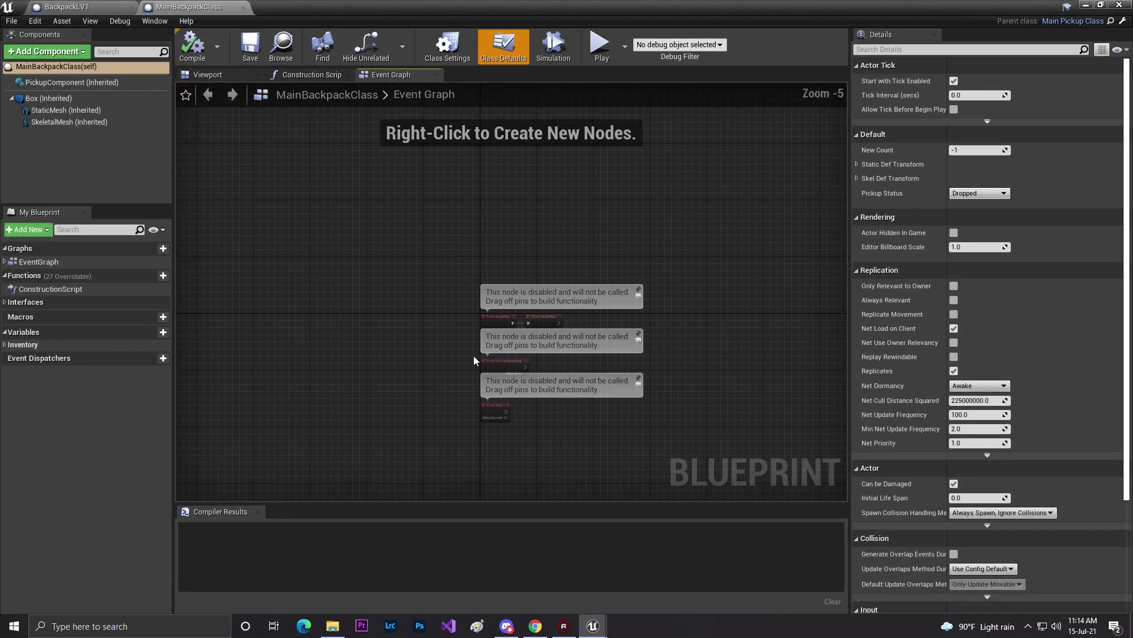
pyautogui.click(578, 283)
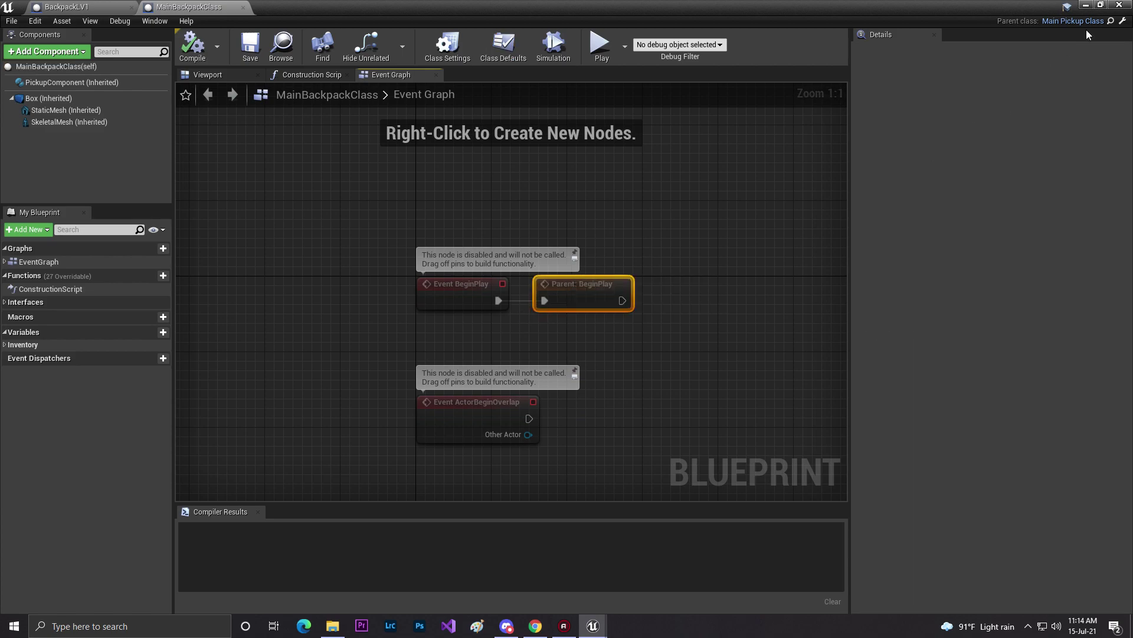
# Restore the editor window, locate the parent MainPickupClass, open it and maximize the editor.
pyautogui.doubleClick(785, 8)
pyautogui.click(818, 121)
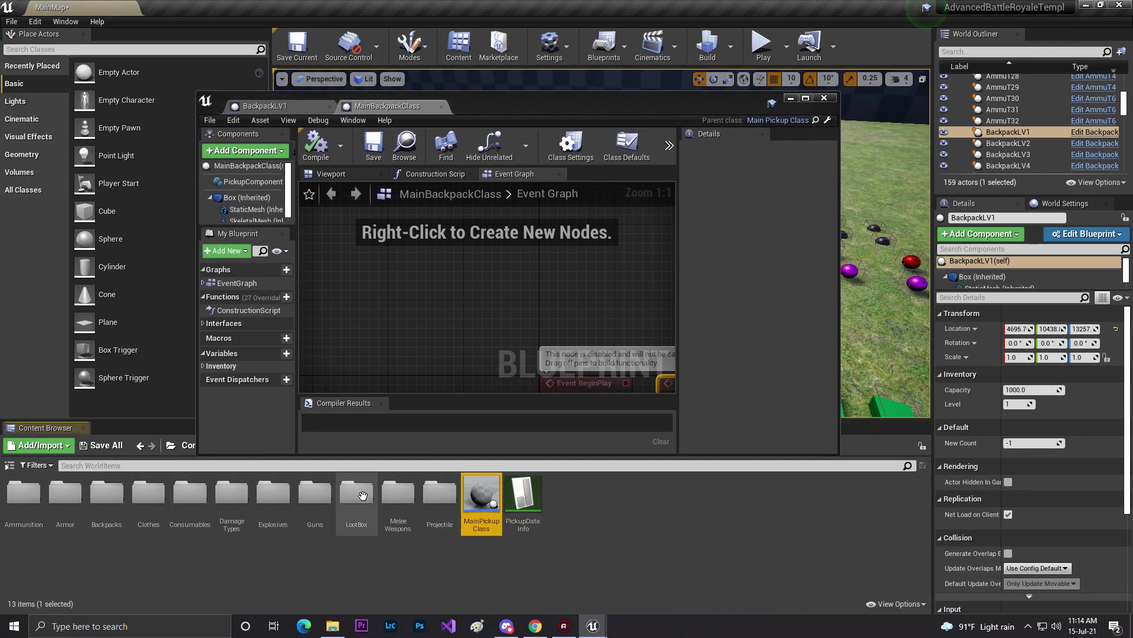
pyautogui.doubleClick(481, 496)
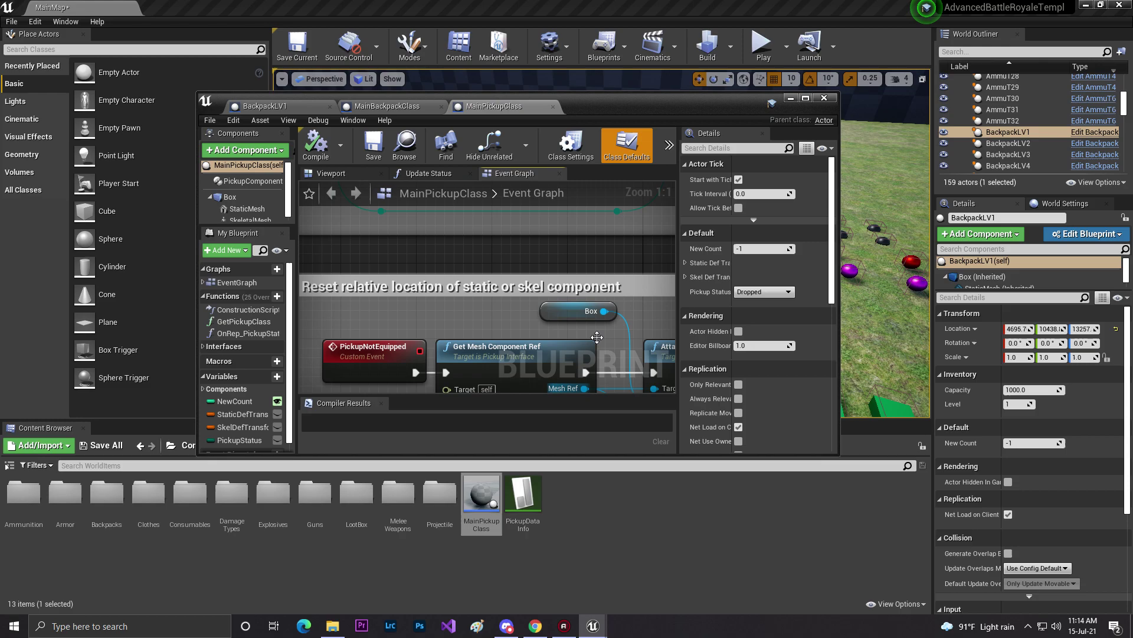
pyautogui.click(806, 99)
# Examine the MainPickupClass event graph's default transform, item count, collision and relative location sections, then minimize the Blueprint editor.
pyautogui.scroll(-4, 641, 372)
pyautogui.moveTo(643, 383); pyautogui.dragTo(452, 278, button='right')
pyautogui.scroll(4, 452, 278)
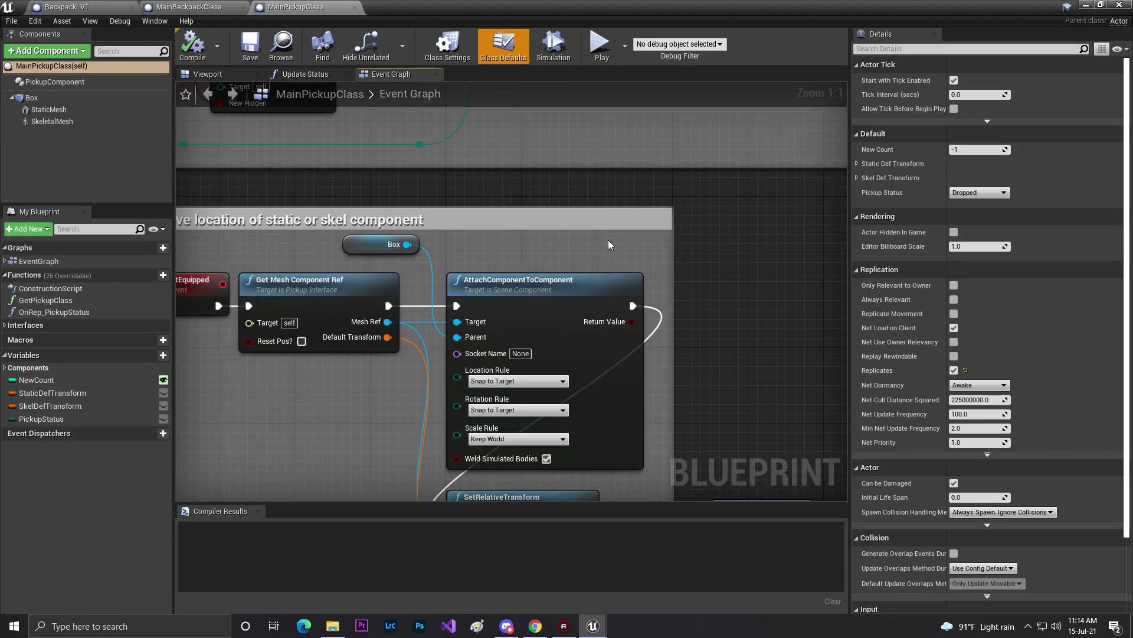
pyautogui.moveTo(607, 145); pyautogui.dragTo(643, 513, button='right')
pyautogui.scroll(-4, 357, 401)
pyautogui.moveTo(437, 160); pyautogui.dragTo(753, 387, button='right')
pyautogui.scroll(2, 357, 341)
pyautogui.scroll(2, 356, 341)
pyautogui.moveTo(640, 372); pyautogui.dragTo(449, 332, button='right')
pyautogui.moveTo(684, 350); pyautogui.dragTo(490, 342, button='right')
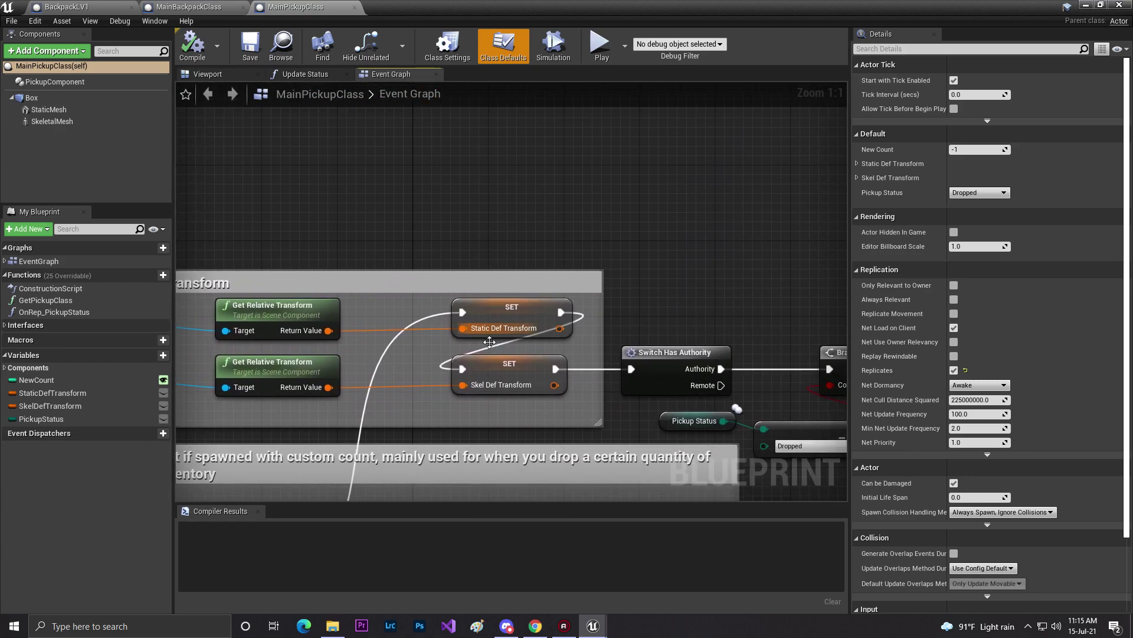
pyautogui.scroll(-7, 489, 341)
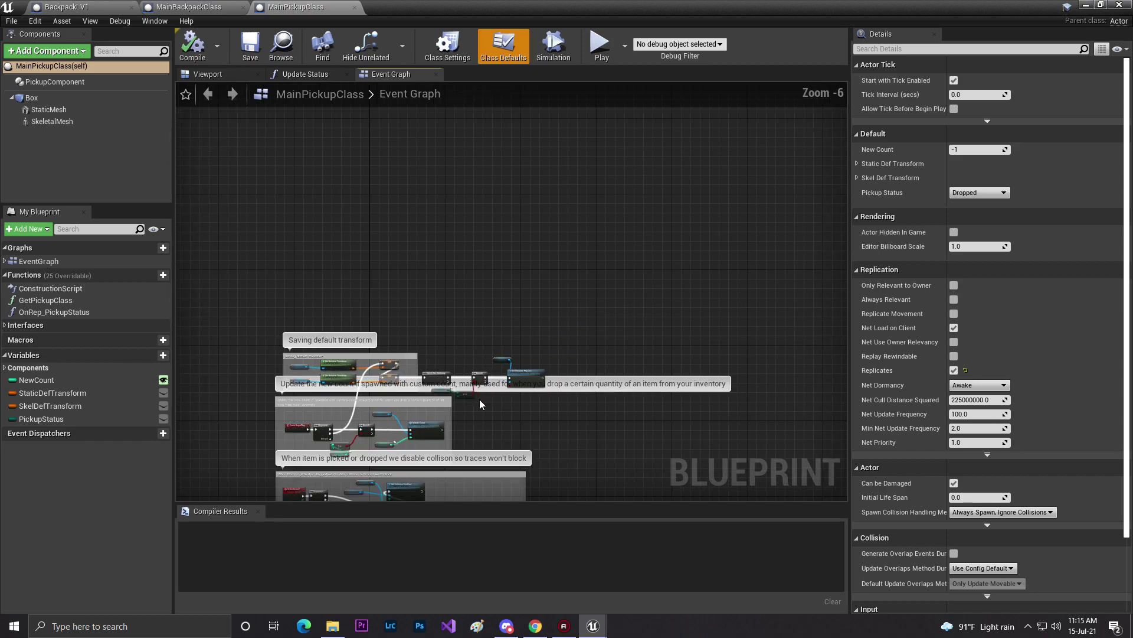
pyautogui.scroll(-1, 480, 405)
pyautogui.moveTo(518, 279); pyautogui.dragTo(685, 182, button='right')
pyautogui.scroll(3, 722, 395)
pyautogui.moveTo(646, 343); pyautogui.dragTo(670, 202, button='right')
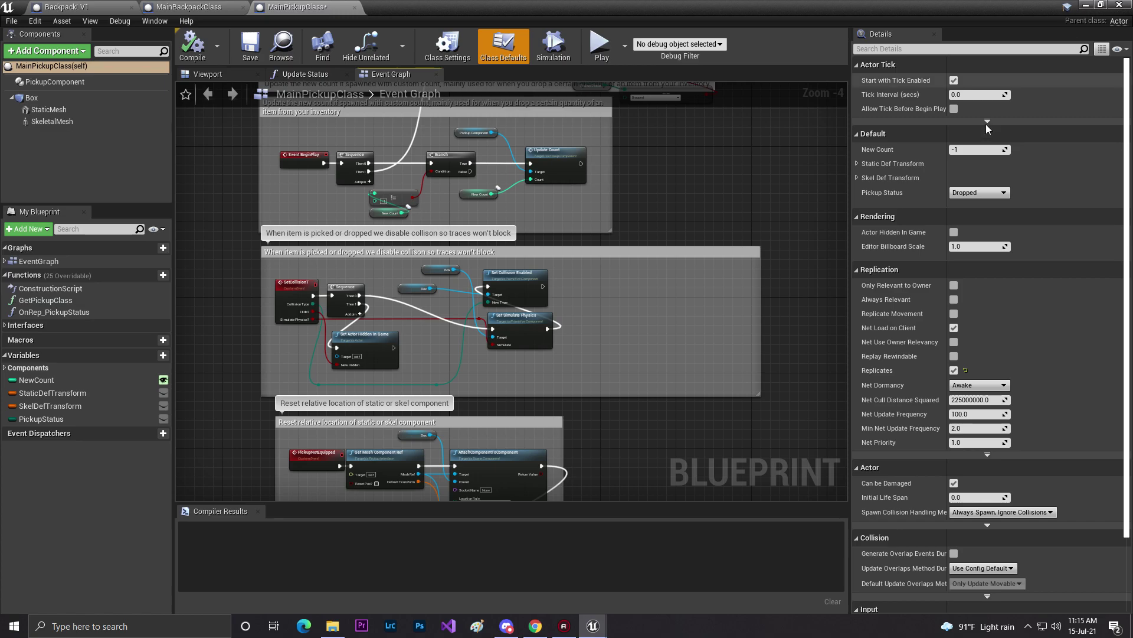
pyautogui.moveTo(735, 270); pyautogui.dragTo(729, 163, button='right')
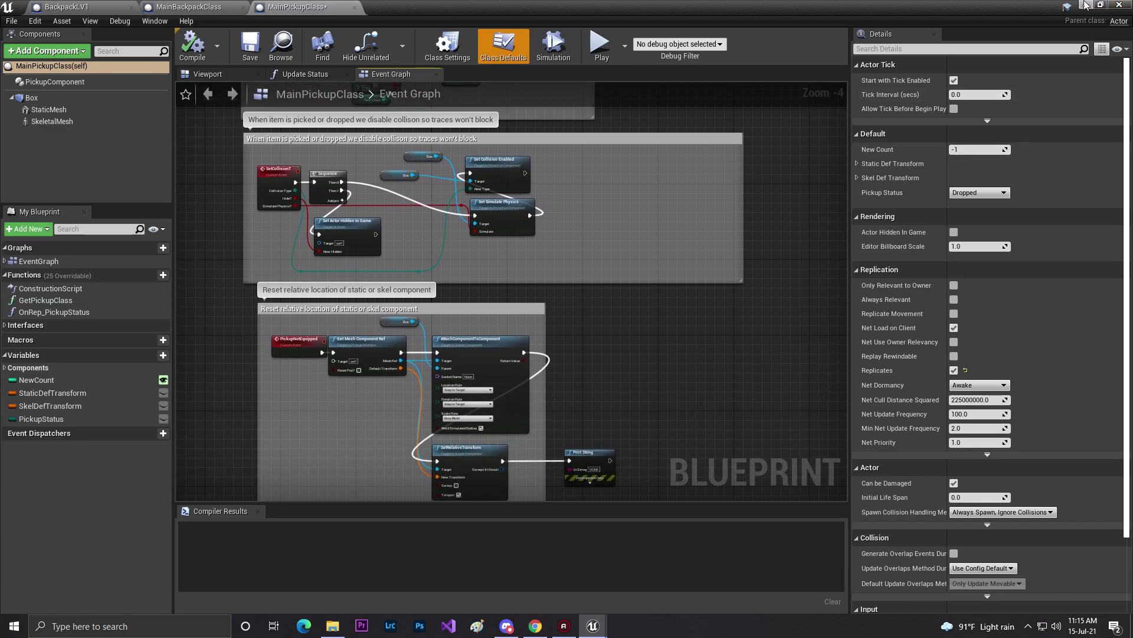
pyautogui.click(1086, 5)
# Fly around the level to examine the placed pickups, the car, the red zone wall, the blue boxes and the green and red cubes.
pyautogui.press('w')
pyautogui.moveTo(638, 236); pyautogui.dragTo(643, 207, button='right')
pyautogui.press('s')
pyautogui.press('a')
pyautogui.press('w')
pyautogui.press('w')
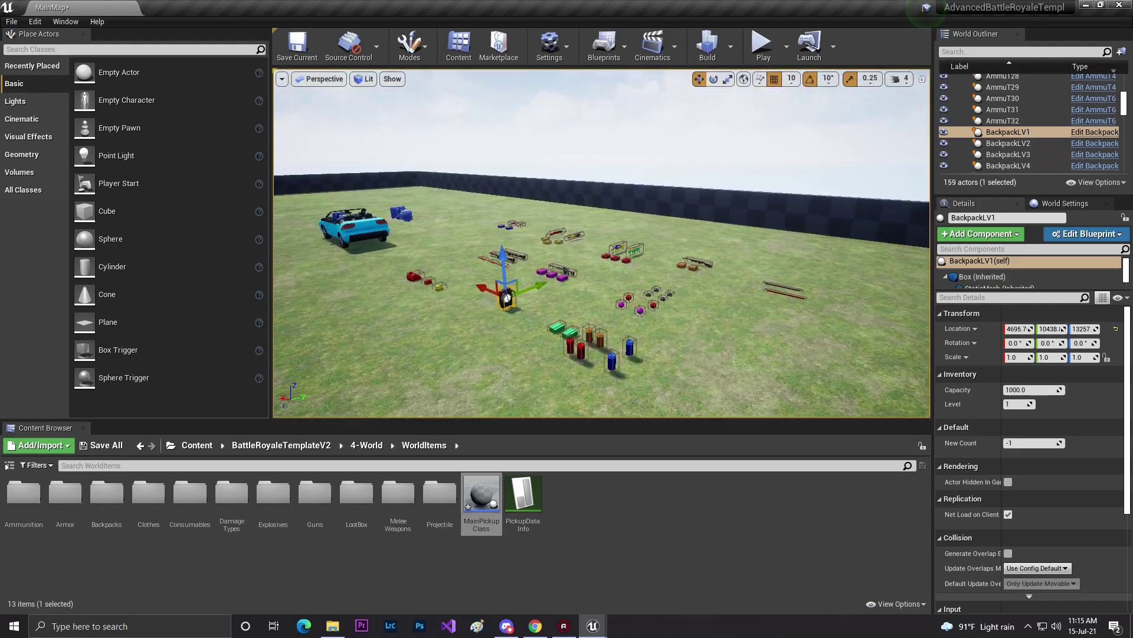
pyautogui.moveTo(570, 295); pyautogui.dragTo(664, 223, button='right')
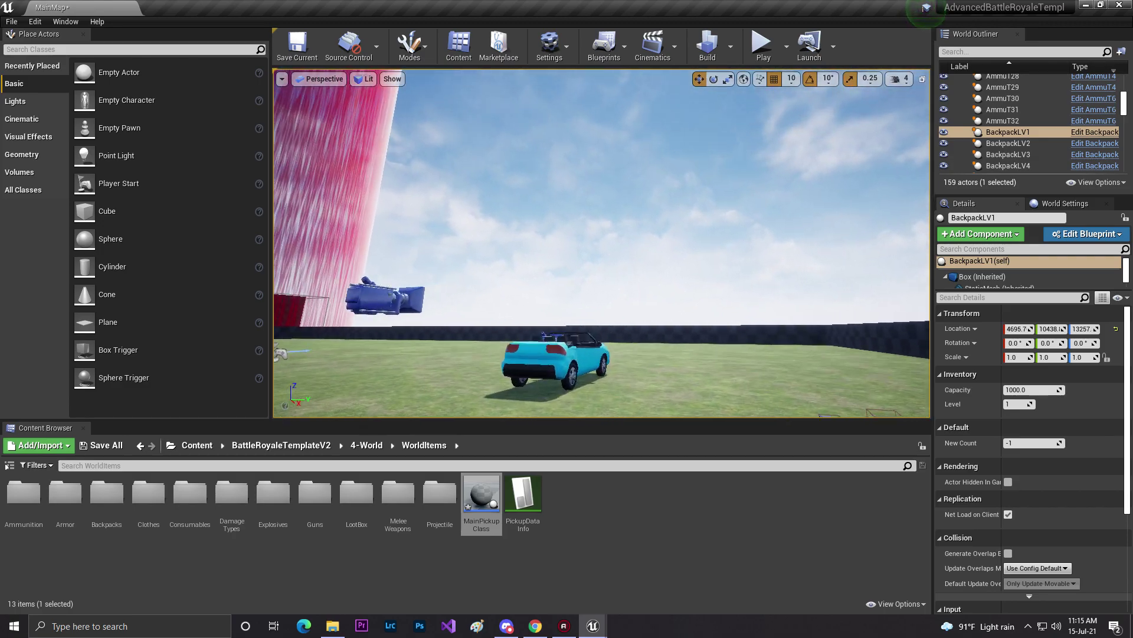
pyautogui.moveTo(602, 243); pyautogui.dragTo(549, 284, button='right')
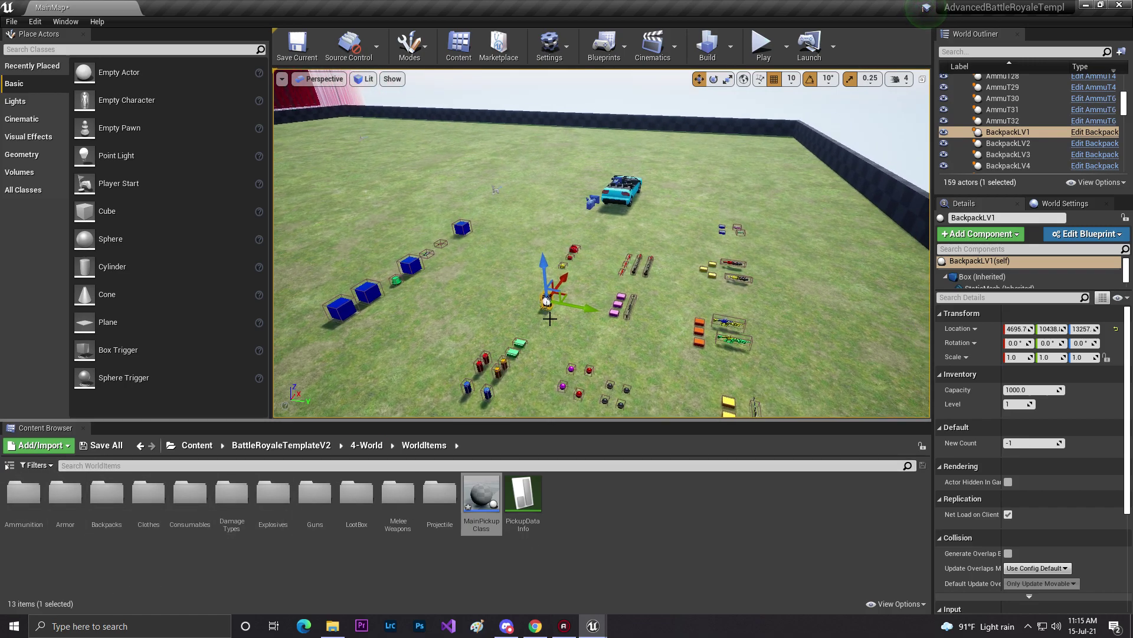
pyautogui.moveTo(549, 318); pyautogui.dragTo(550, 319, button='right')
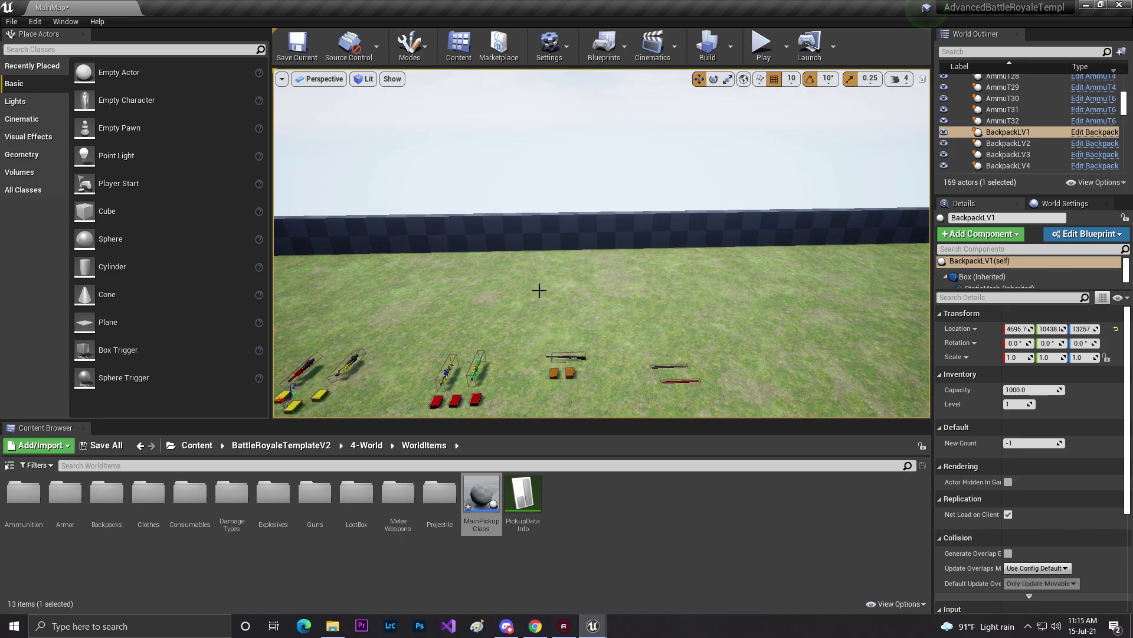
pyautogui.moveTo(524, 294); pyautogui.dragTo(510, 277, button='right')
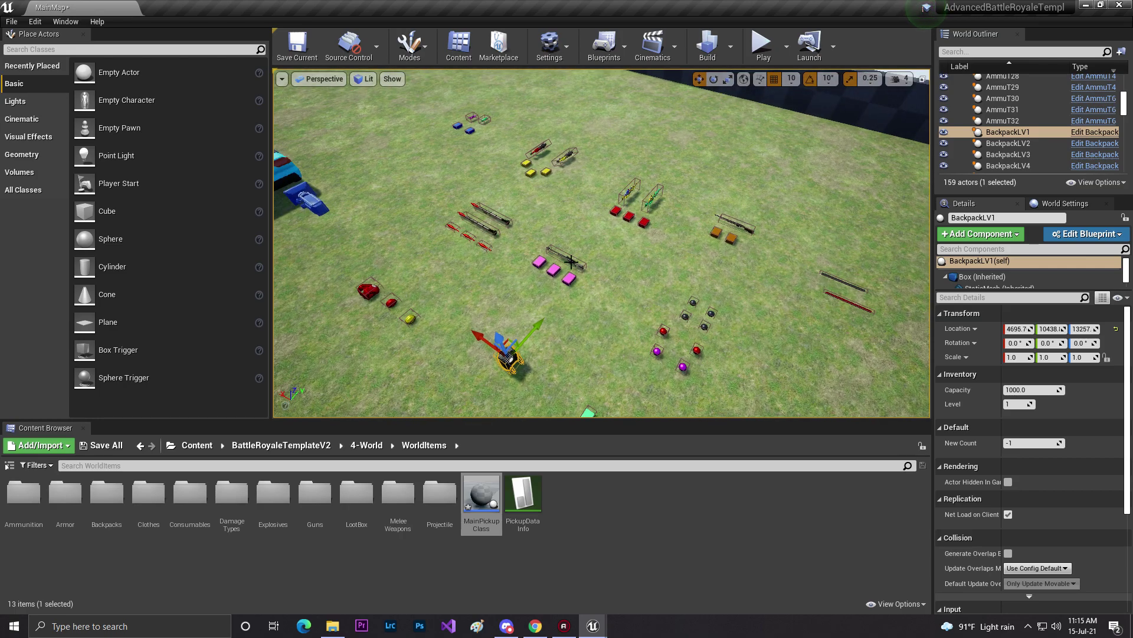
pyautogui.moveTo(571, 261); pyautogui.dragTo(644, 214, button='right')
pyautogui.press('s')
pyautogui.press('w')
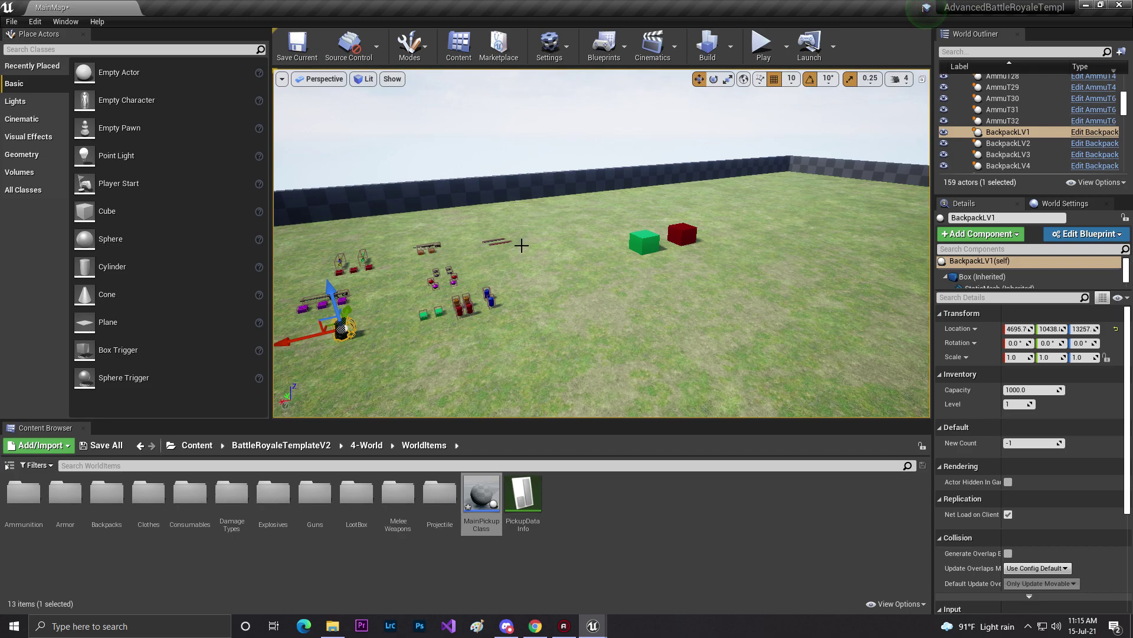
pyautogui.moveTo(578, 219); pyautogui.dragTo(377, 229, button='right')
pyautogui.press('s')
pyautogui.press('w')
pyautogui.press('w')
pyautogui.press('d')
pyautogui.press('w')
pyautogui.press('s')
pyautogui.moveTo(534, 217); pyautogui.dragTo(616, 237, button='right')
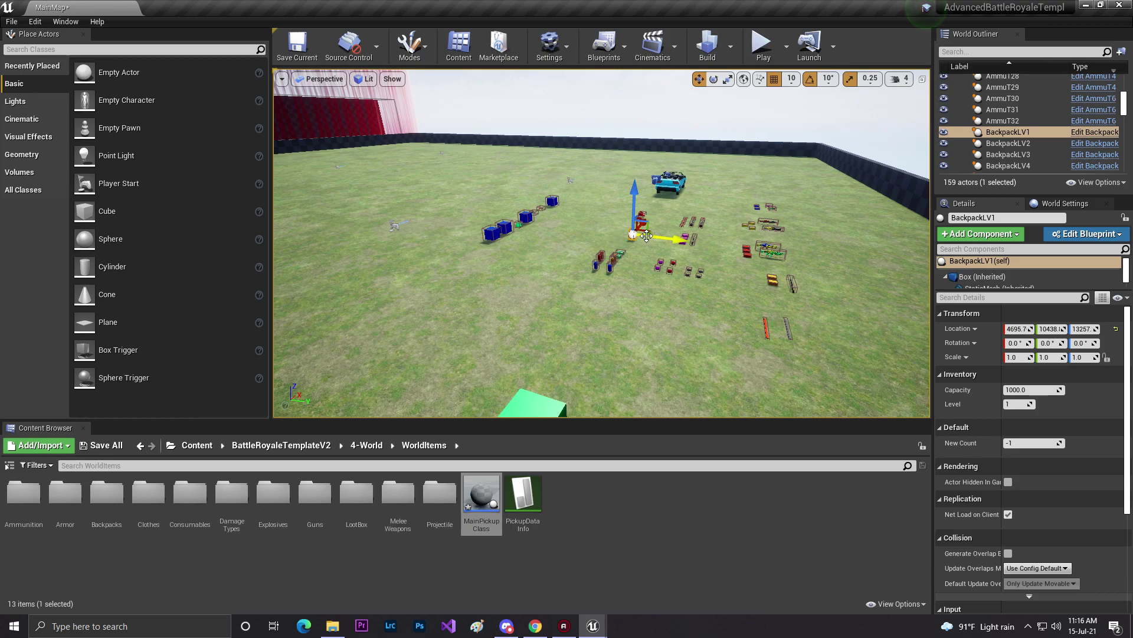